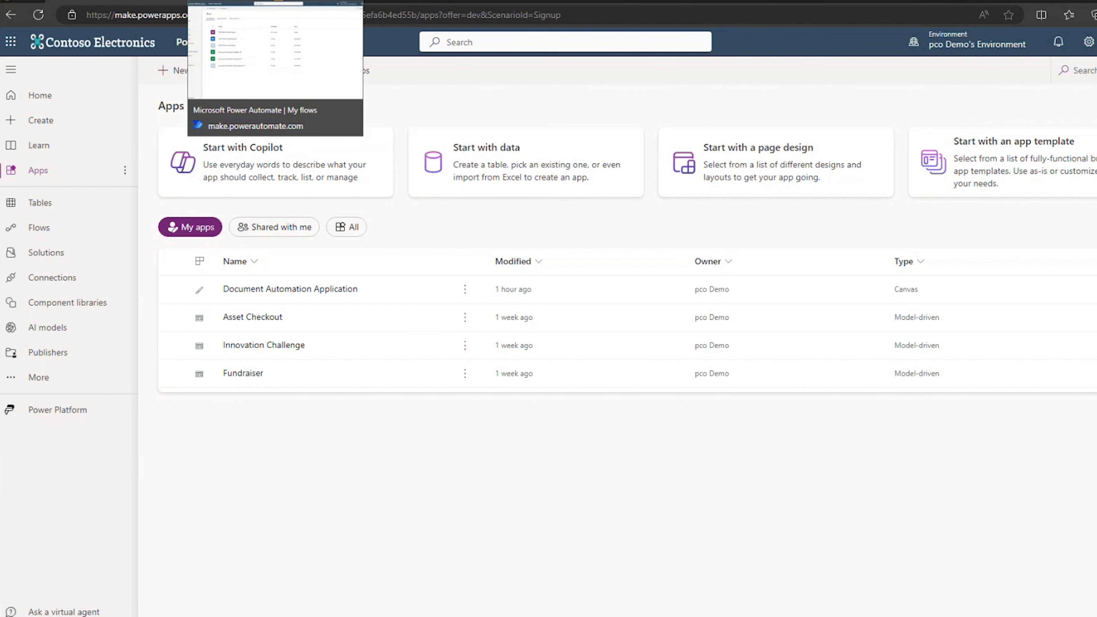
Look over the cloud flows in Power Automate and the list of own apps in Power Apps
click(275, 2)
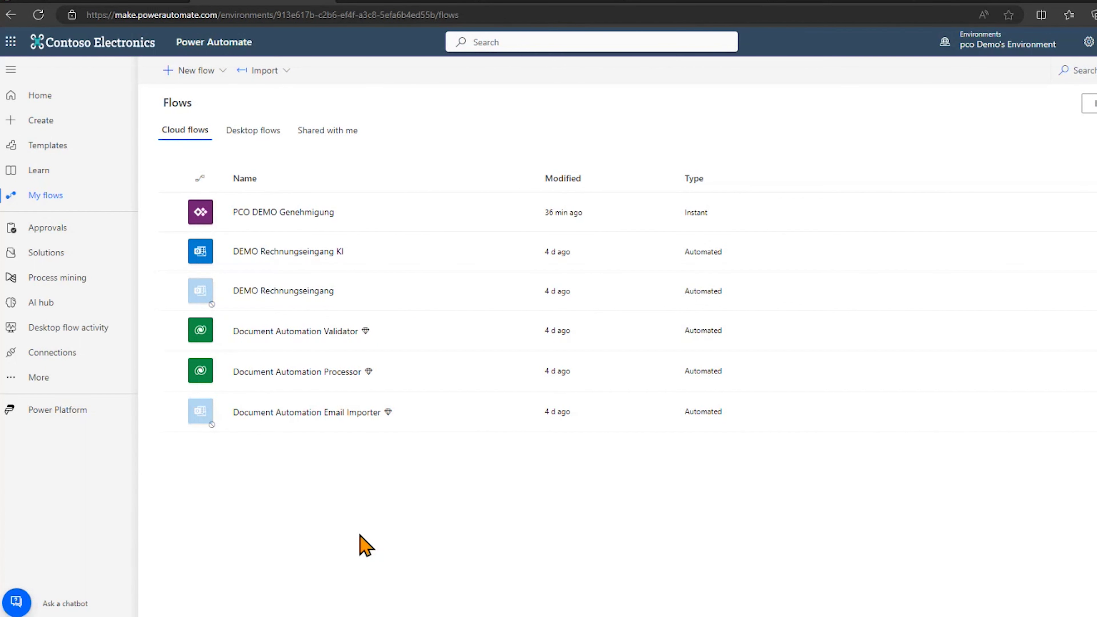
click(102, 4)
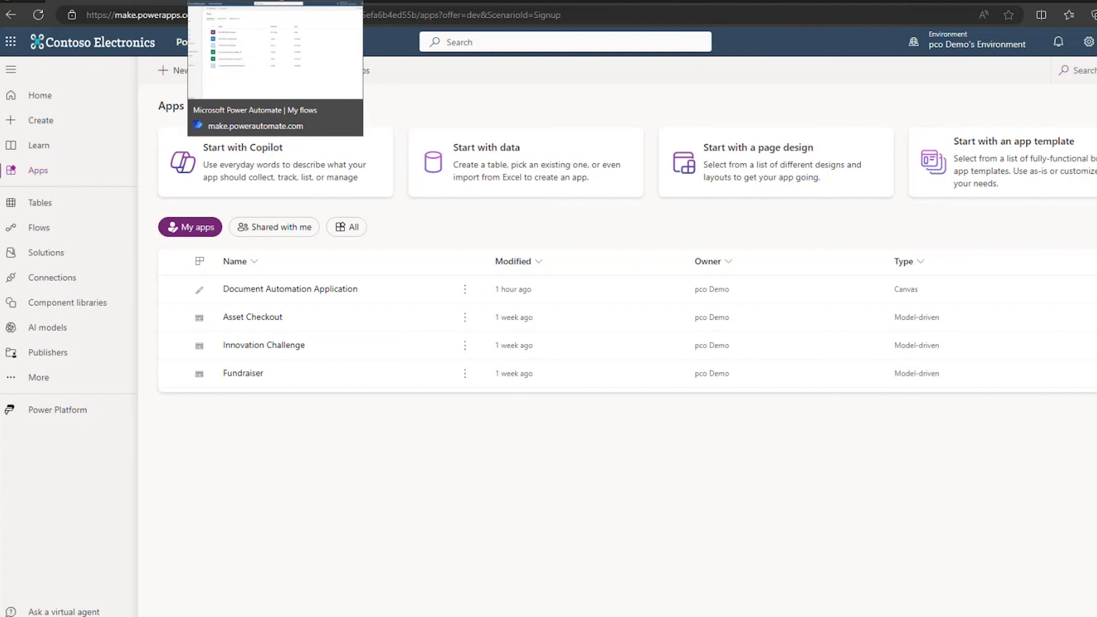
click(341, 3)
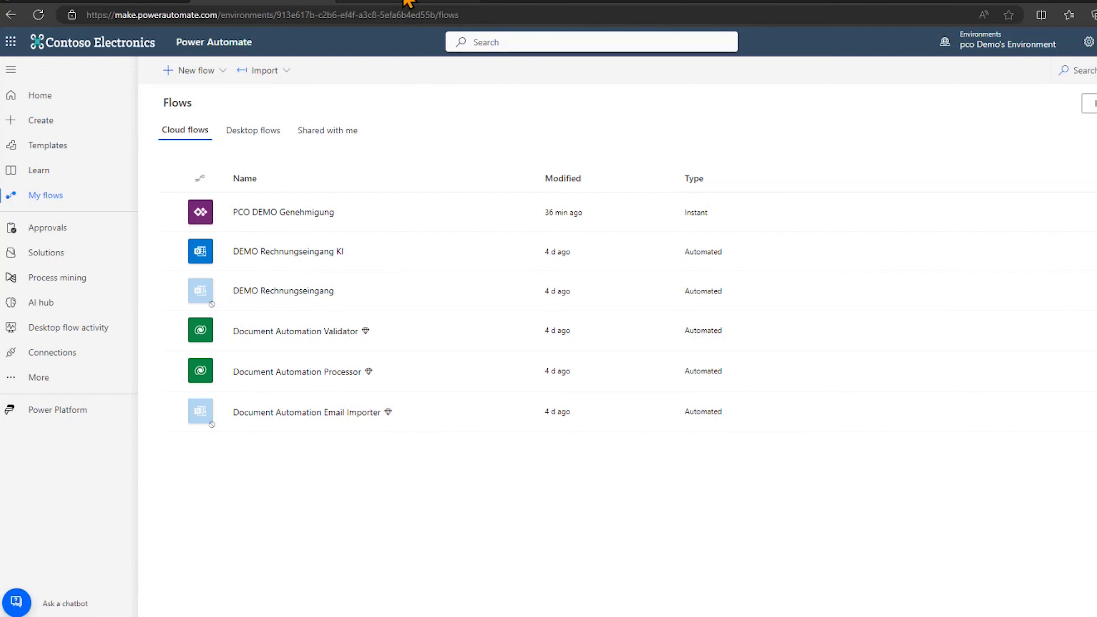
mouse_move(412, 2)
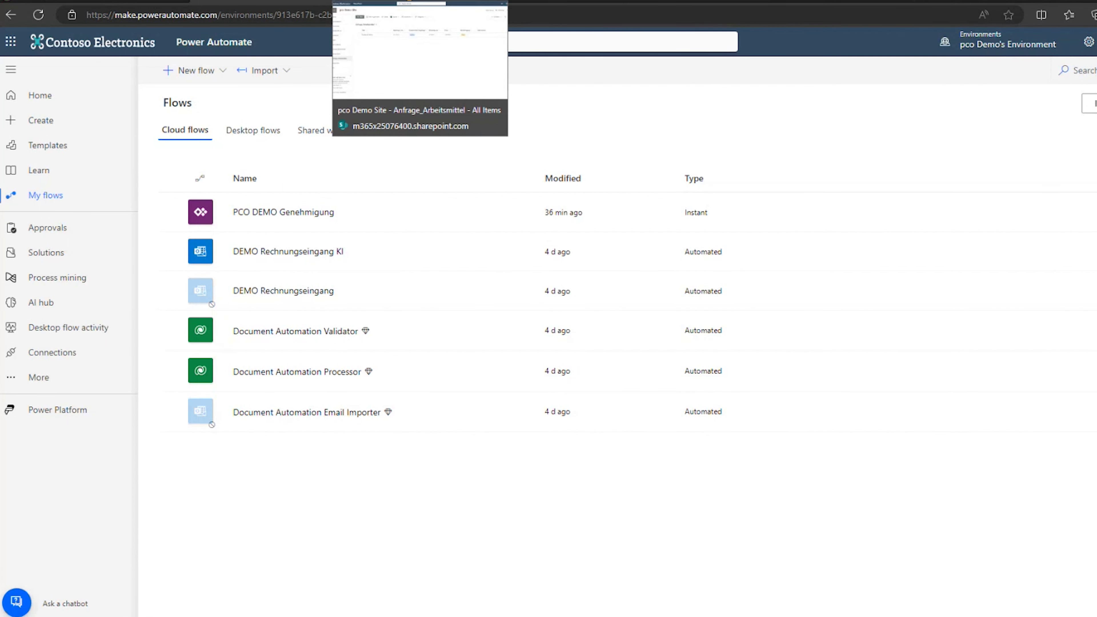
click(293, 4)
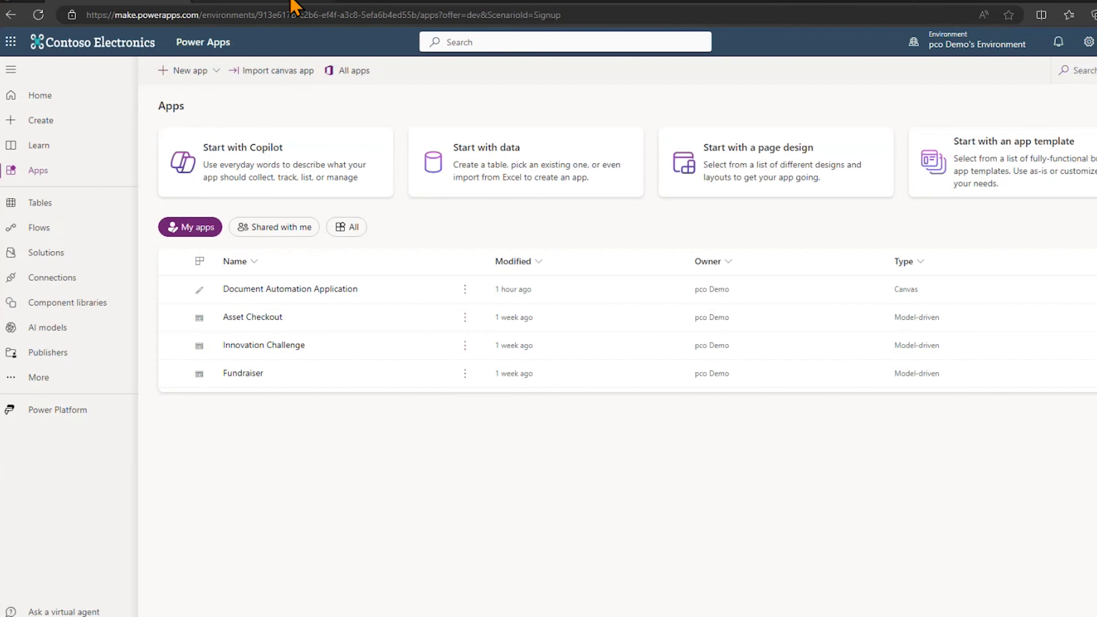
mouse_move(276, 3)
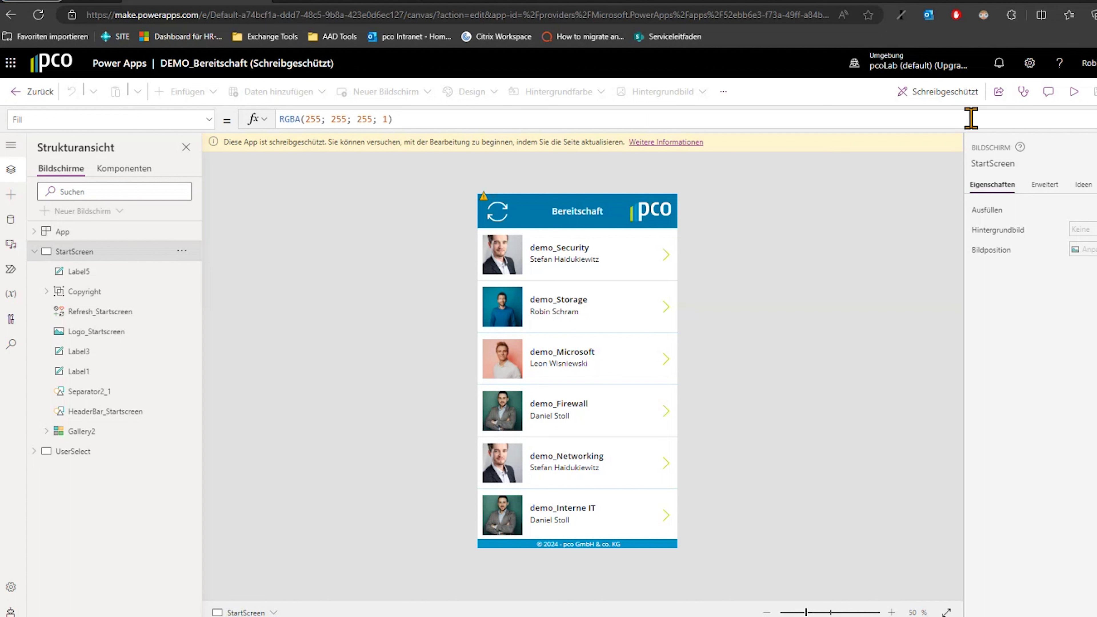
Preview the DEMO_Bereitschaft app and view the contact details for demo_Firewall, demo_Interne IT and demo_Networking
click(1074, 92)
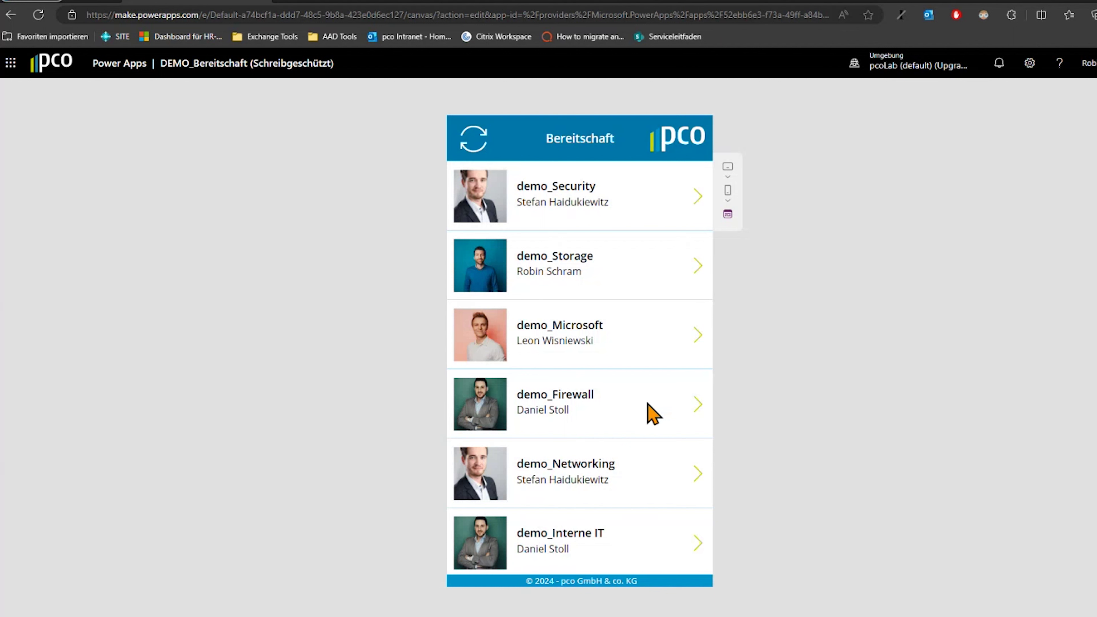
click(698, 408)
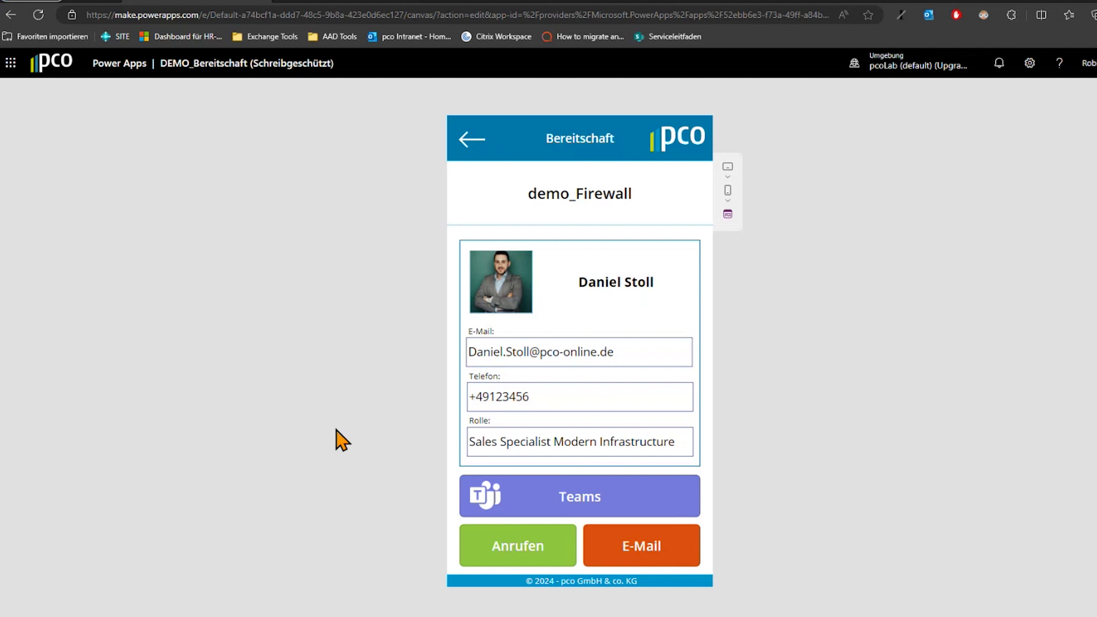
click(471, 141)
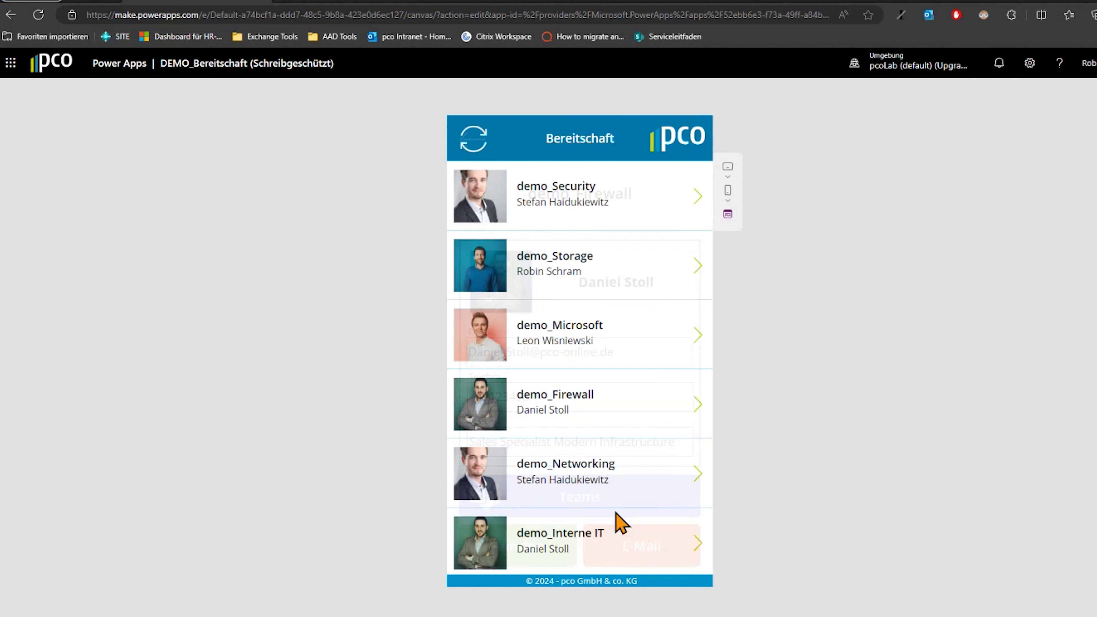
click(708, 548)
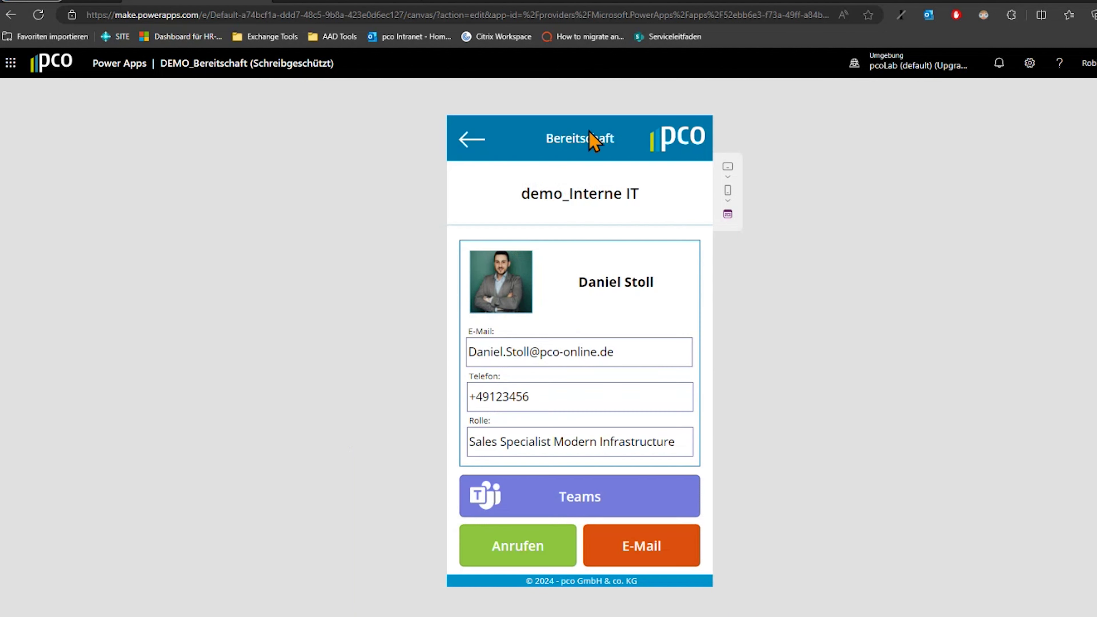
click(475, 139)
click(694, 475)
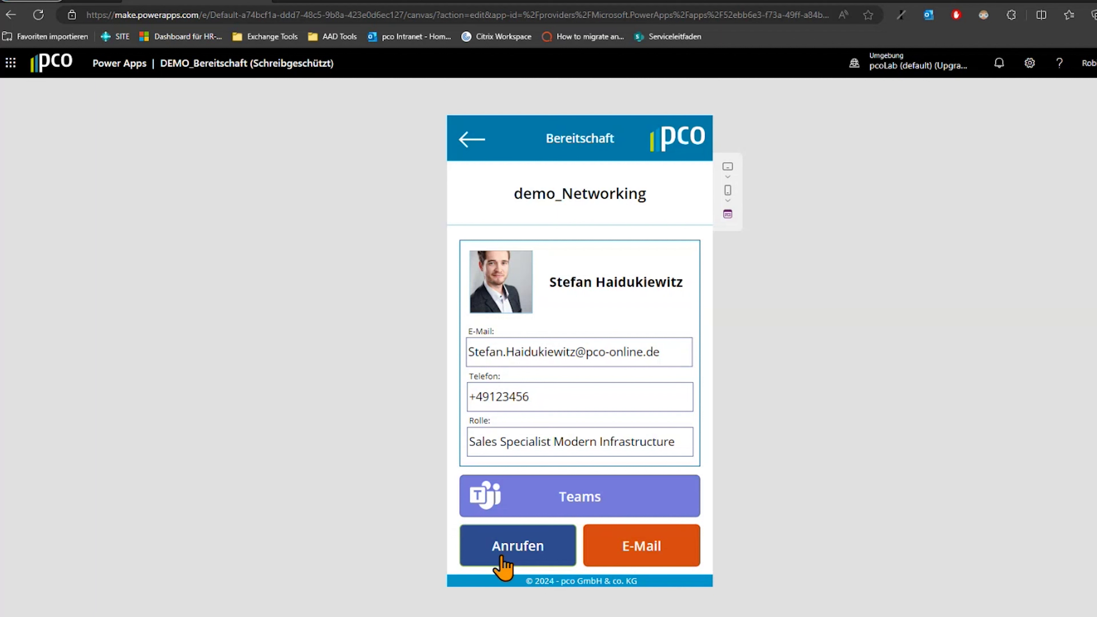
click(475, 151)
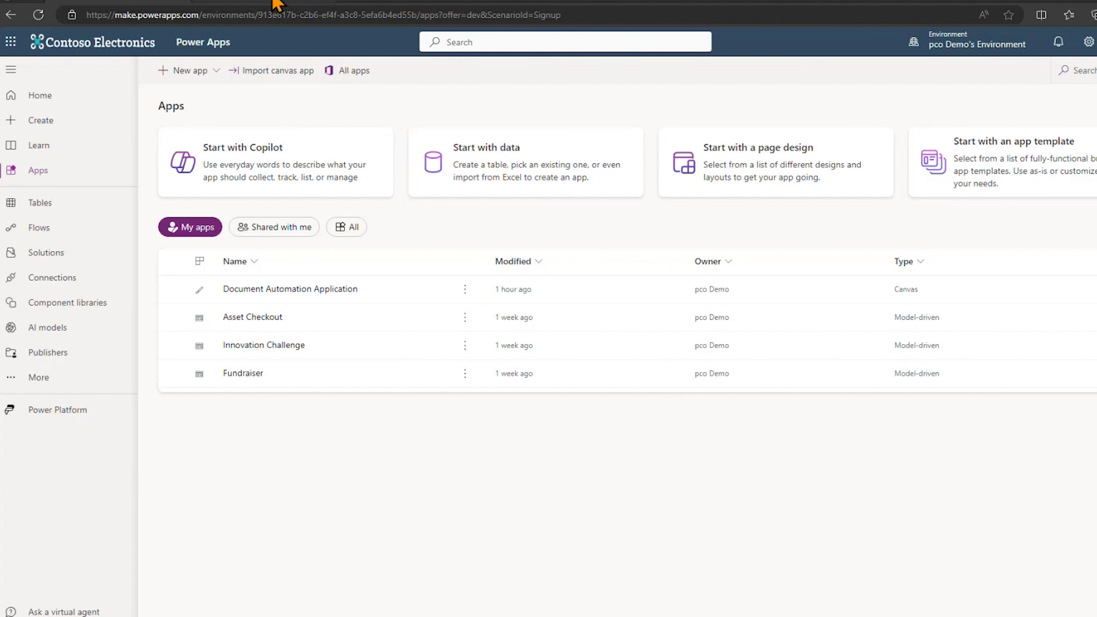
Switch to the invoice mailbox in Outlook and view the messages in its Inbox
click(276, 2)
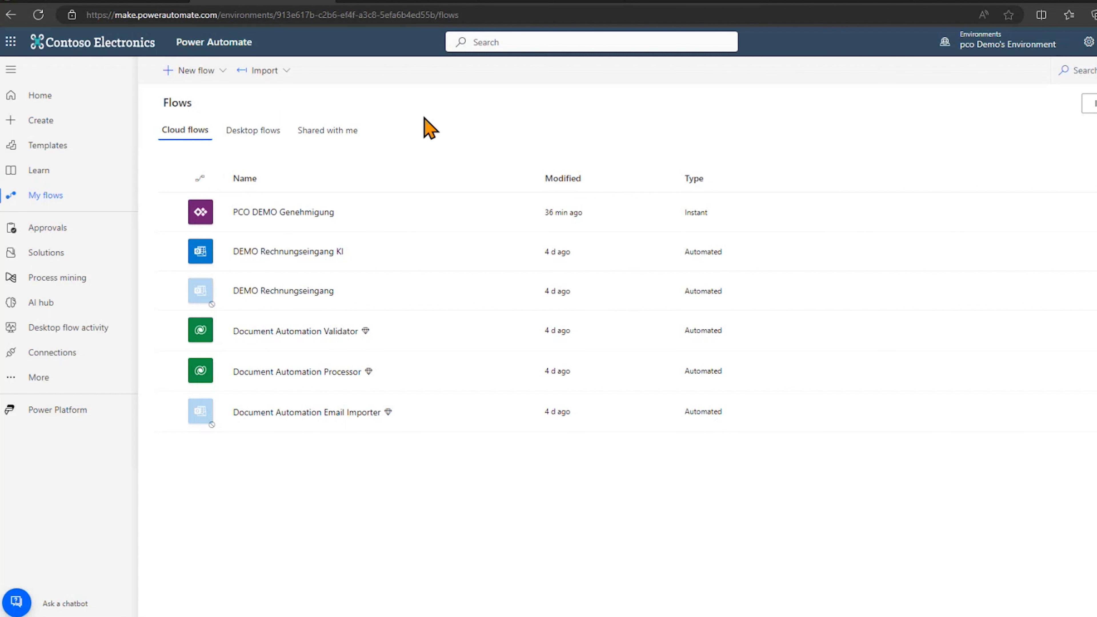
click(854, 3)
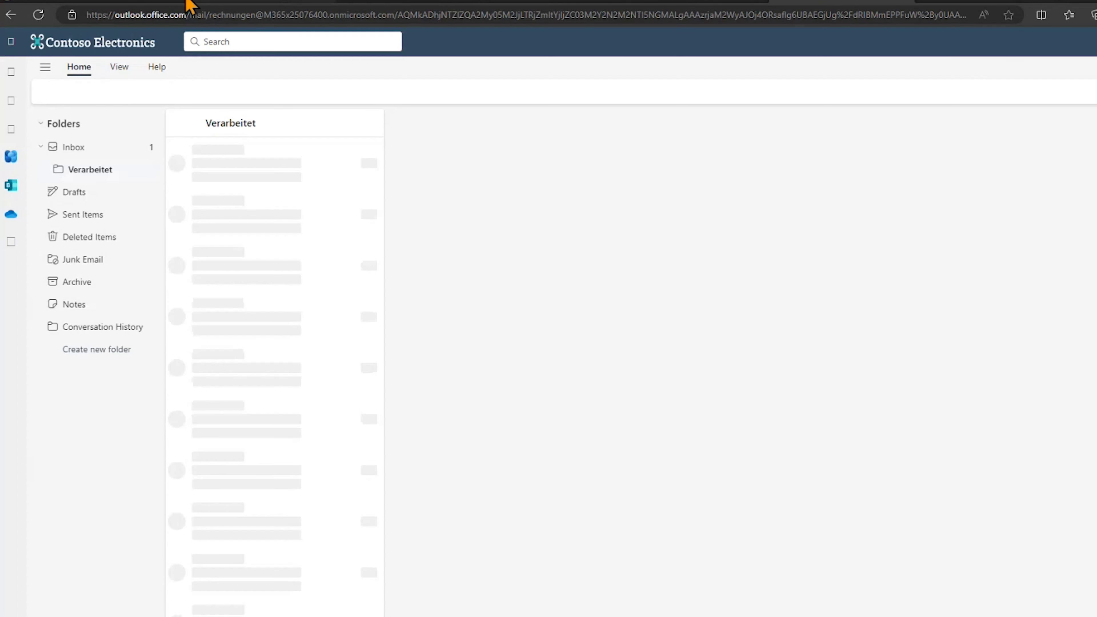
click(87, 149)
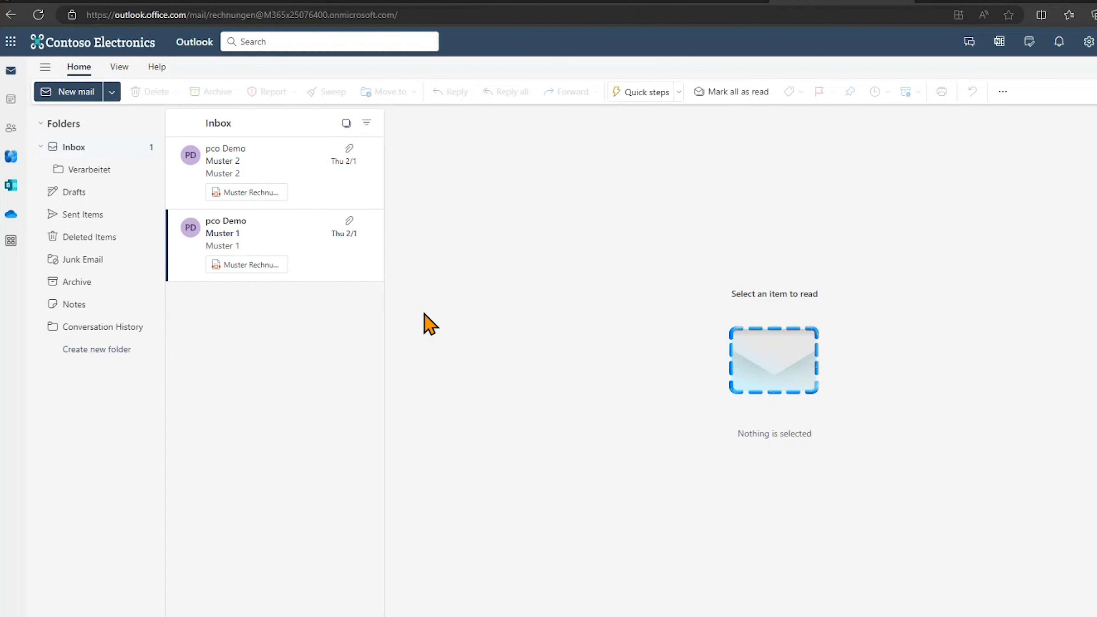
Switch back to Power Automate and open the DEMO Rechnungseingang flow for editing
click(293, 2)
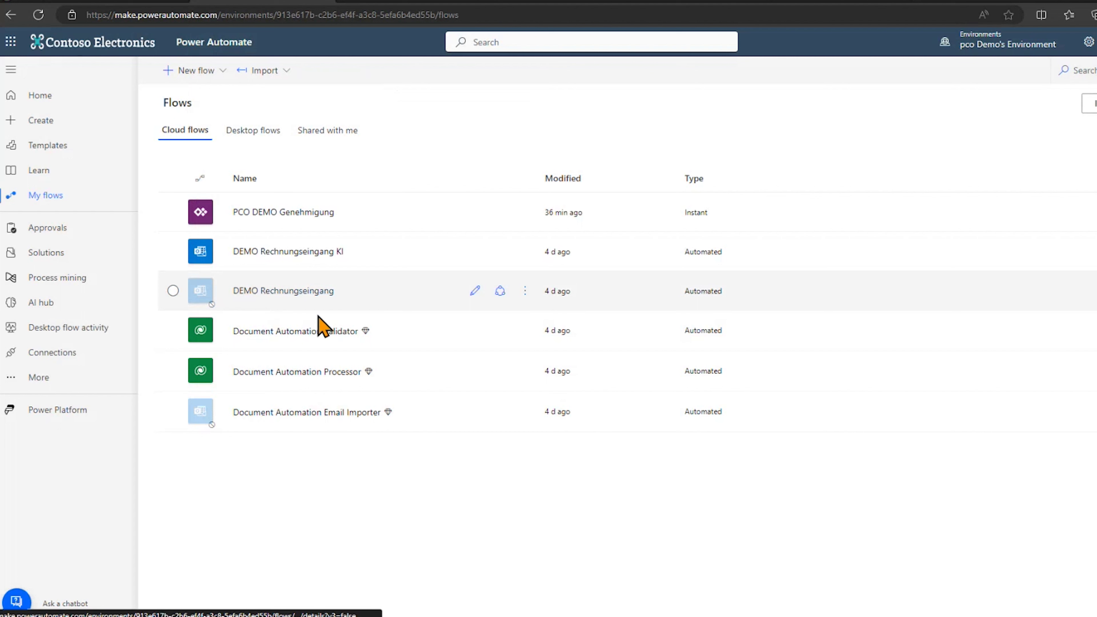
click(308, 297)
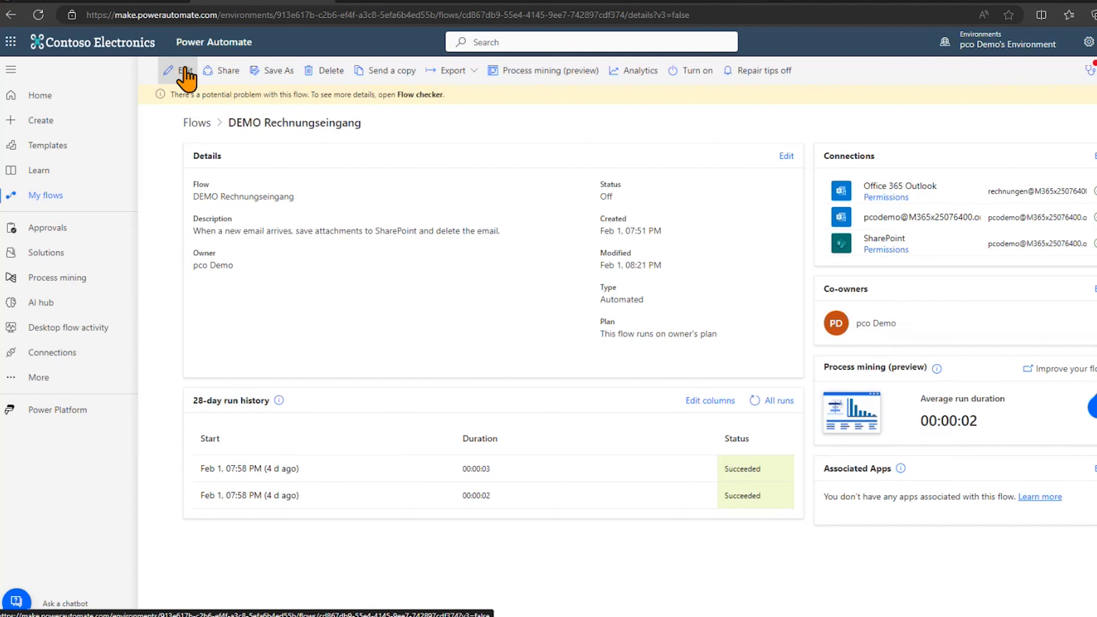
click(185, 70)
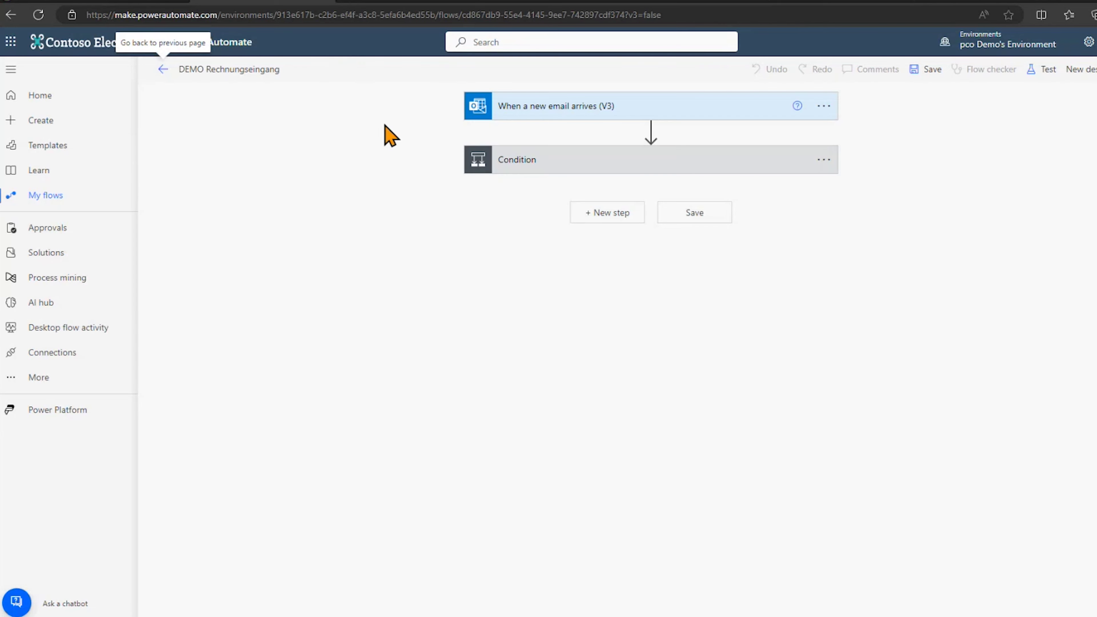
Expand the flow's Condition and its "When a new email arrives (V3)" trigger to examine the sender rules and monitored folder
click(605, 166)
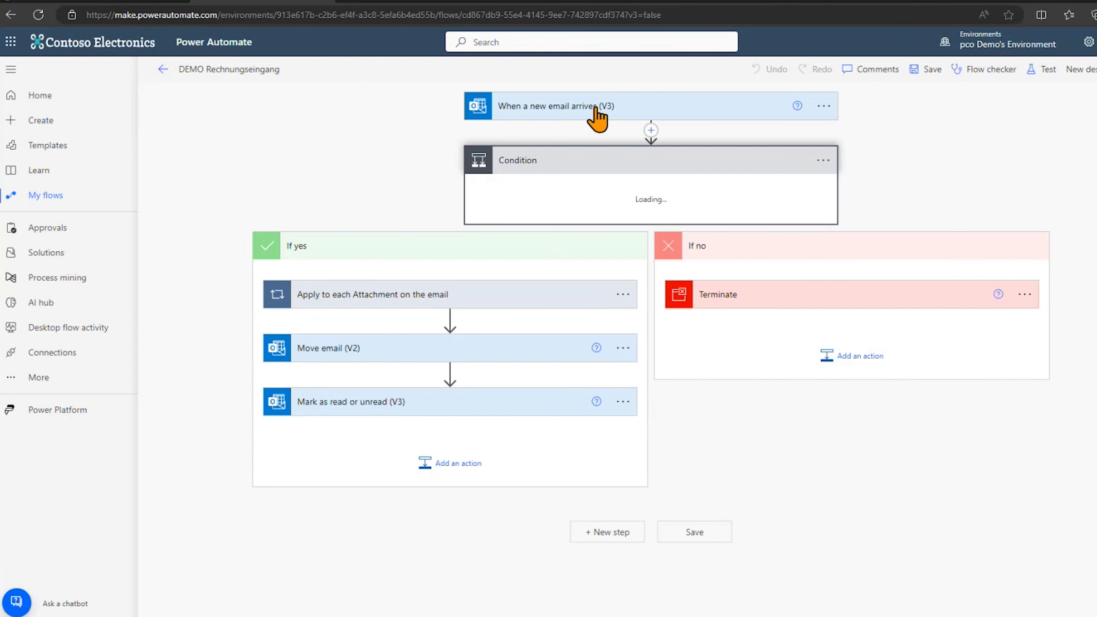
click(598, 110)
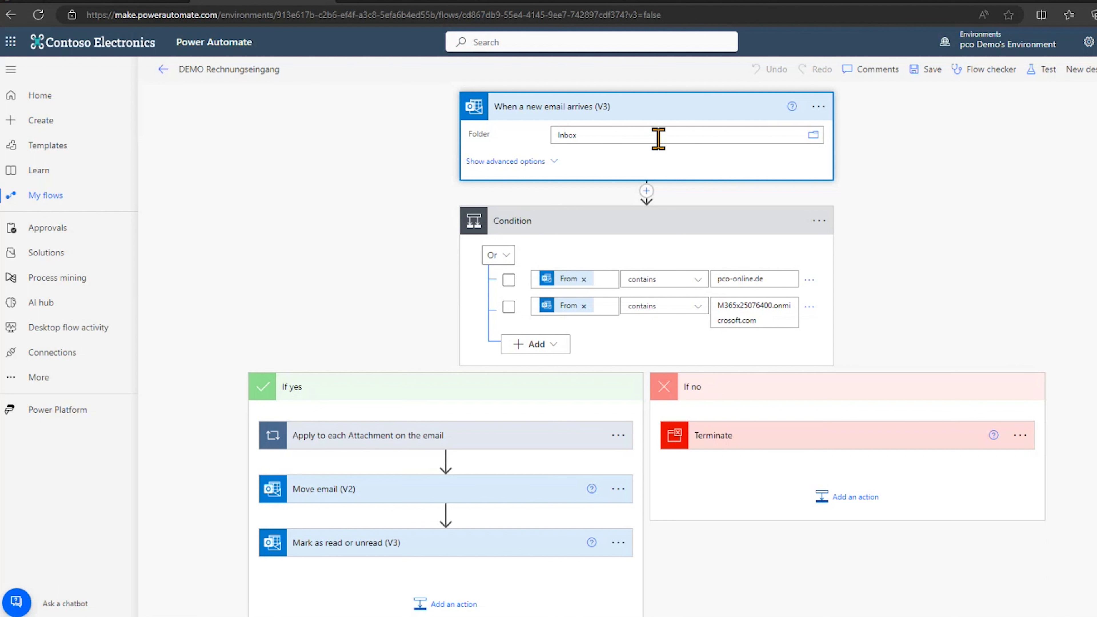
scroll(432, 276, down, 2)
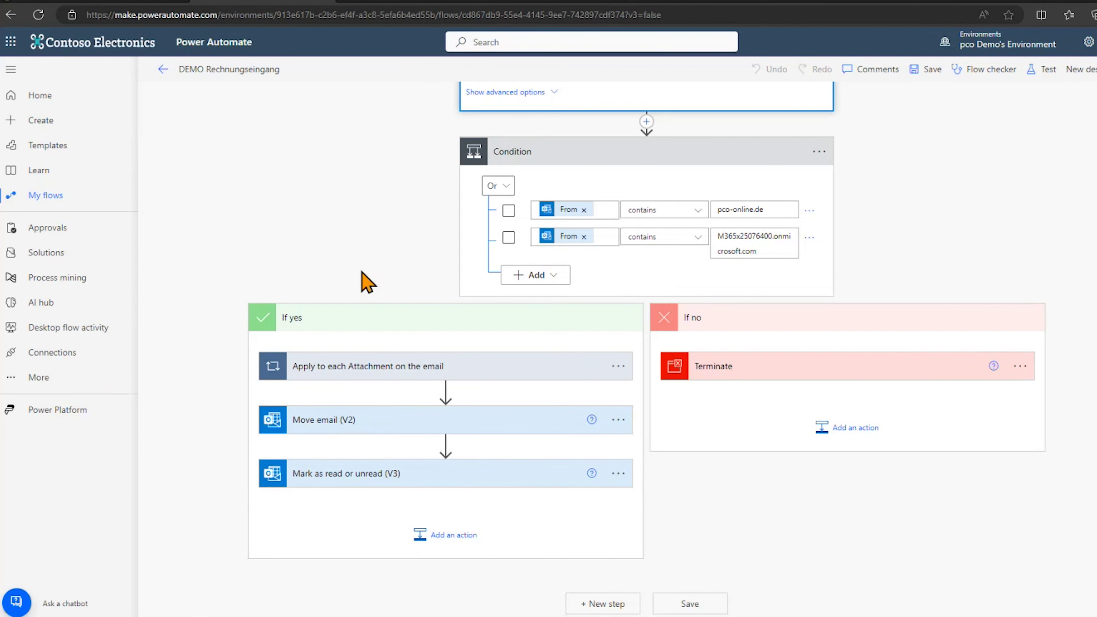
Expand the "Apply to each Attachment on the email" loop and its Create file action to examine the SharePoint save settings
click(404, 369)
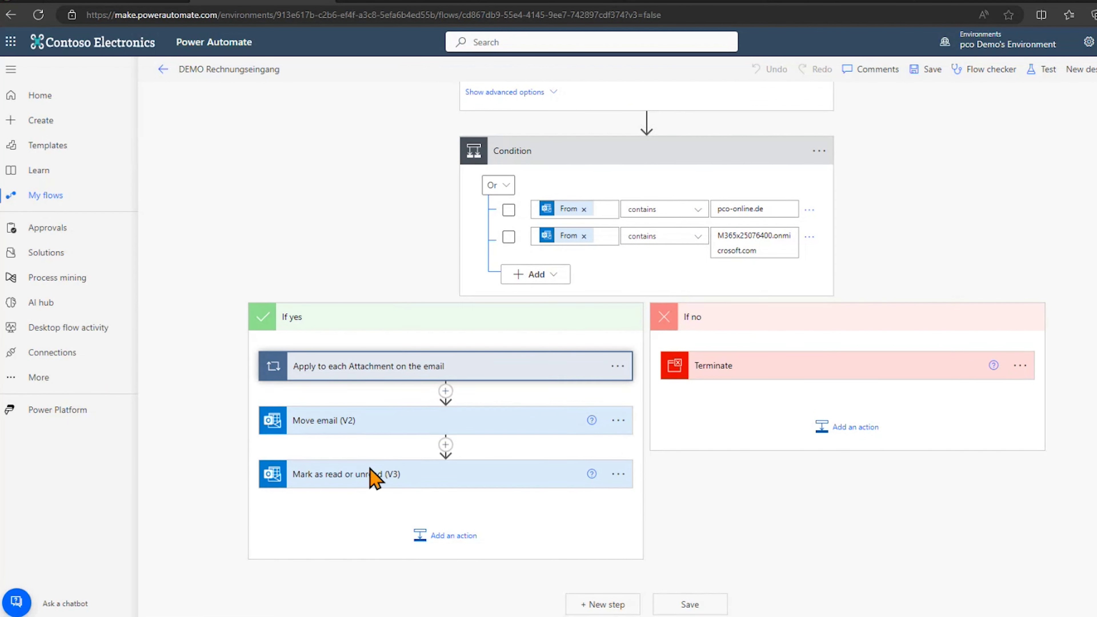
click(365, 306)
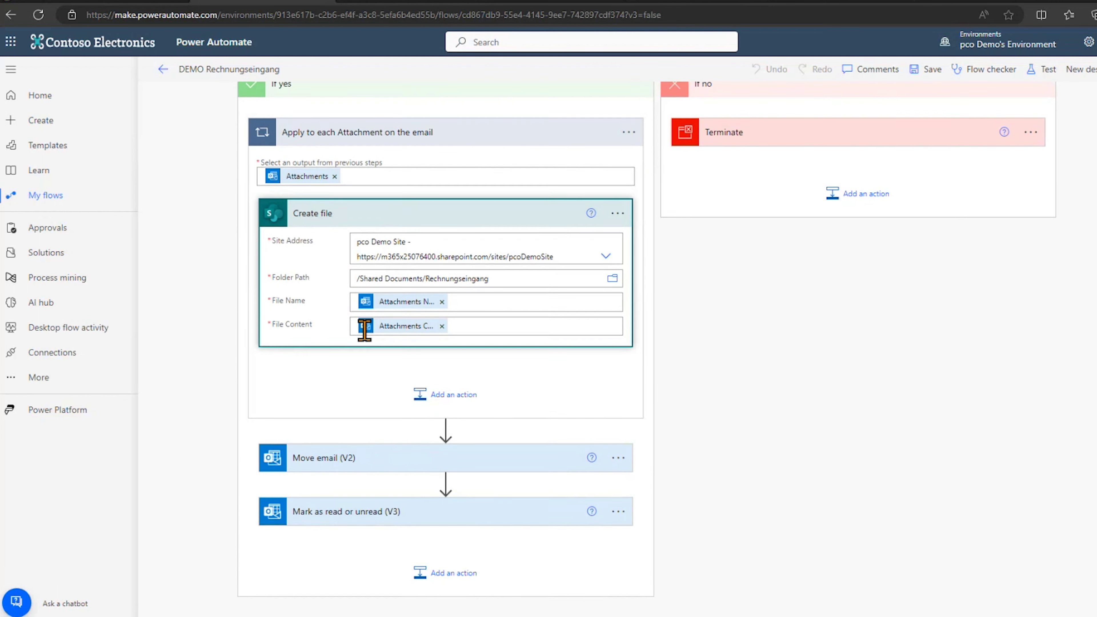
scroll(365, 332, down, 2)
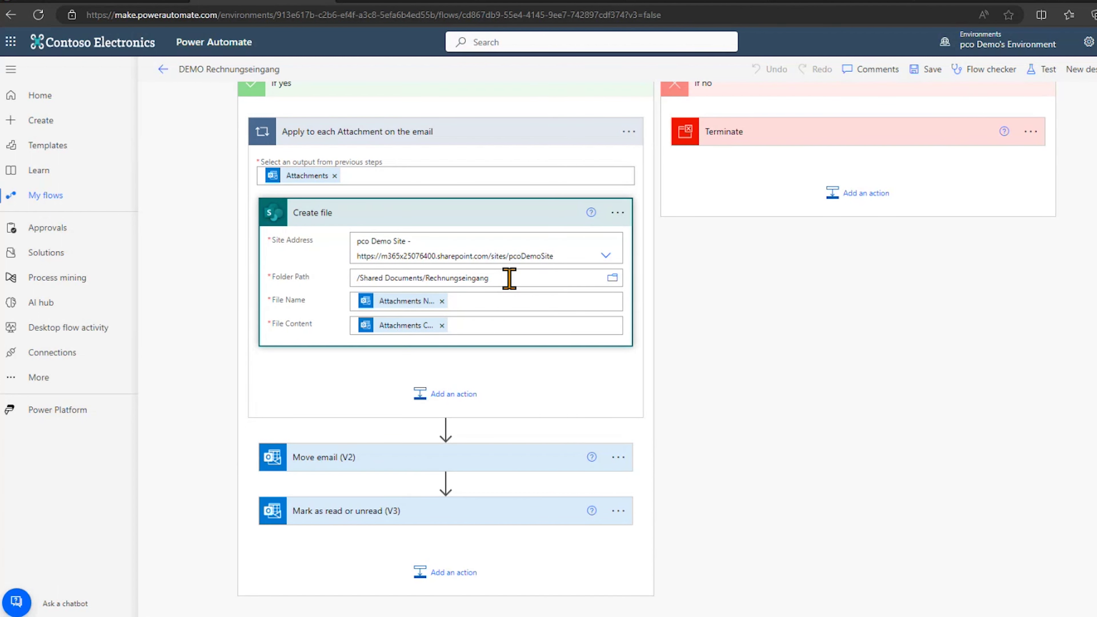
scroll(424, 457, down, 1)
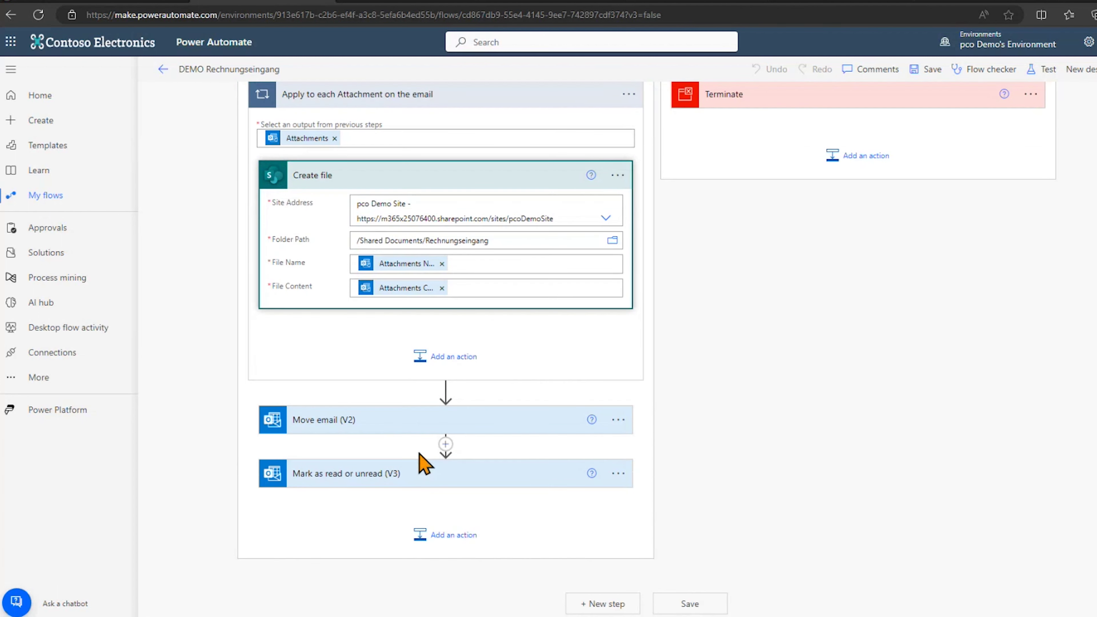
Expand the "Move email (V2)" and "Mark as read or unread (V3)" actions to examine their settings
click(383, 434)
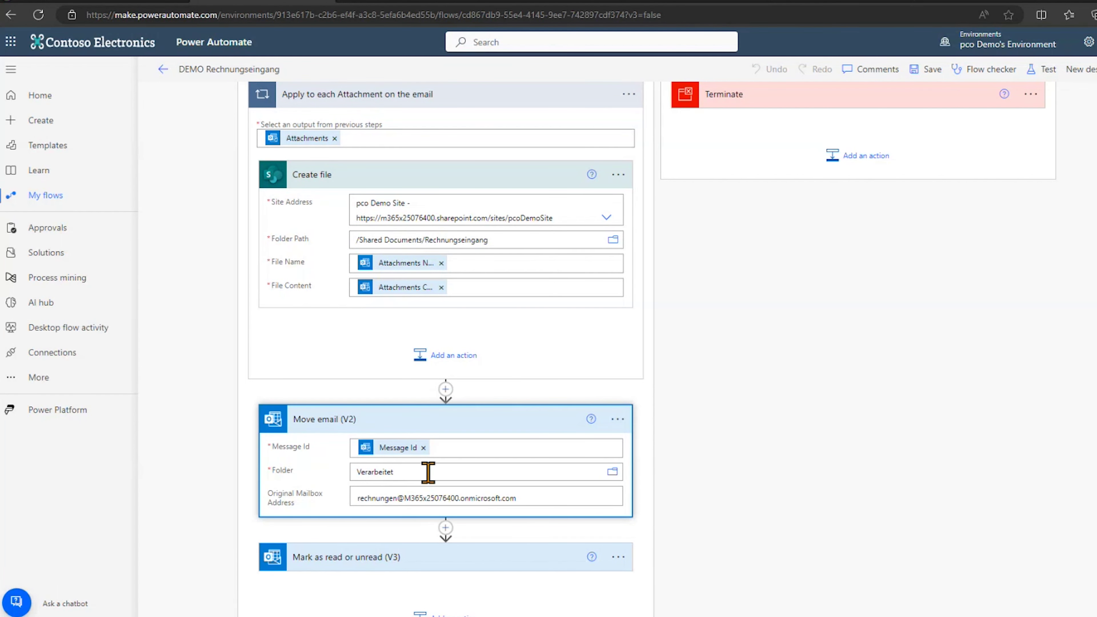
click(399, 555)
scroll(497, 496, down, 4)
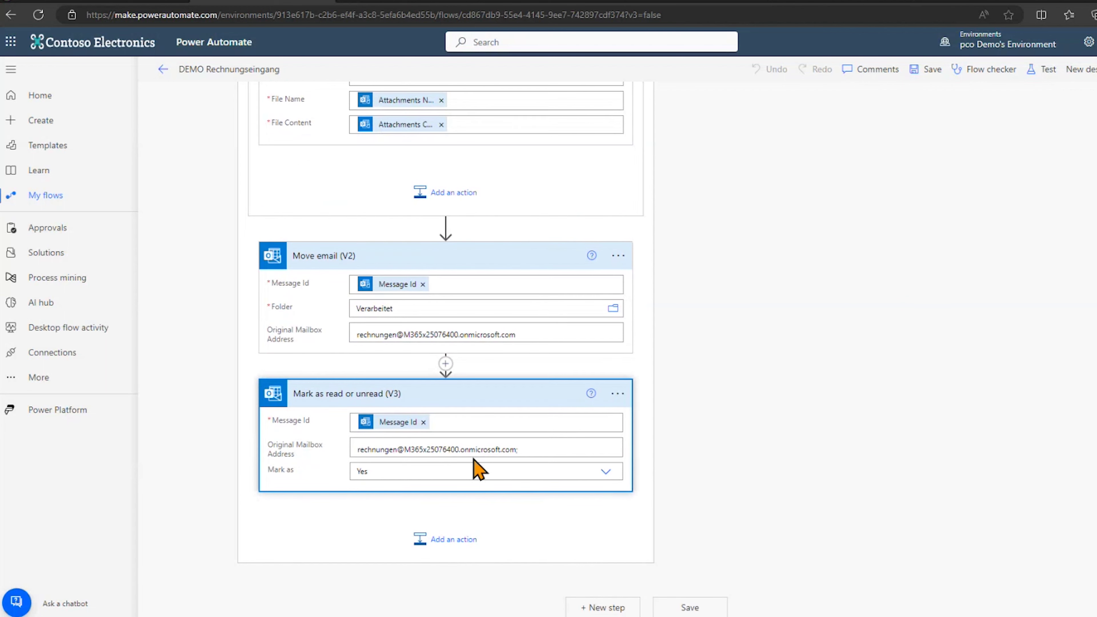
scroll(475, 460, up, 2)
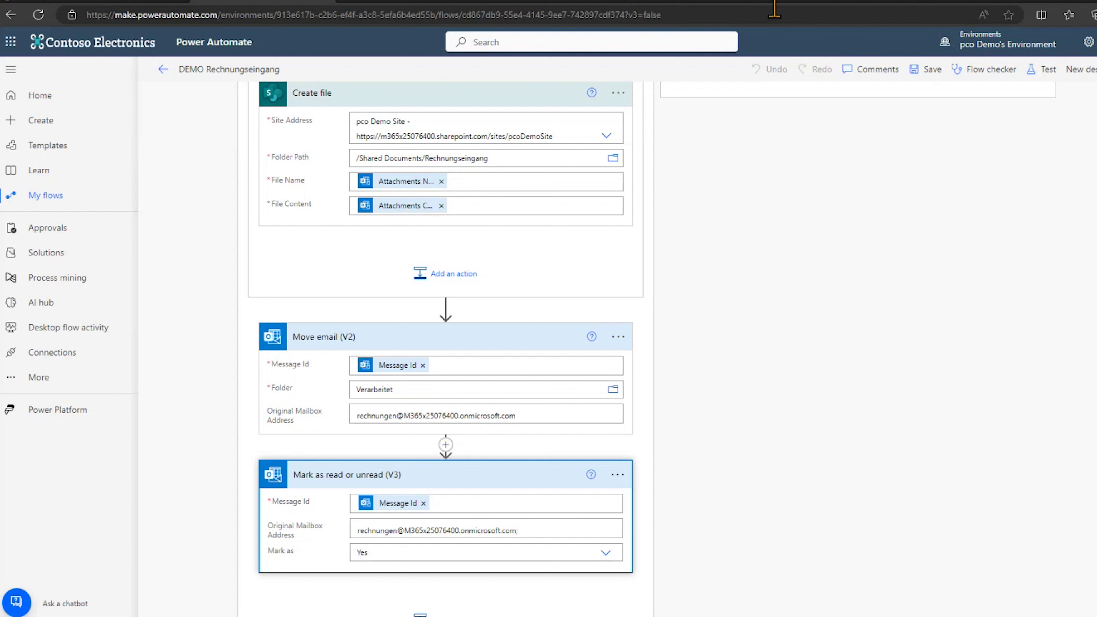
Switch to the Outlook invoice mailbox and check the Rechnung Musterfirma message in the Verarbeitet folder
click(782, 4)
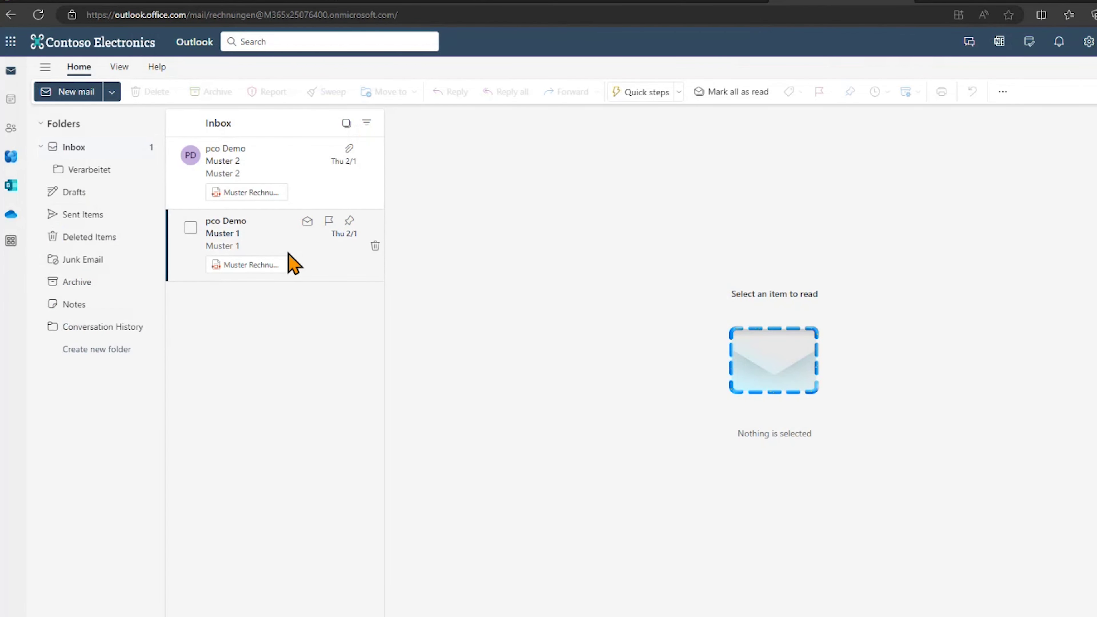
click(79, 179)
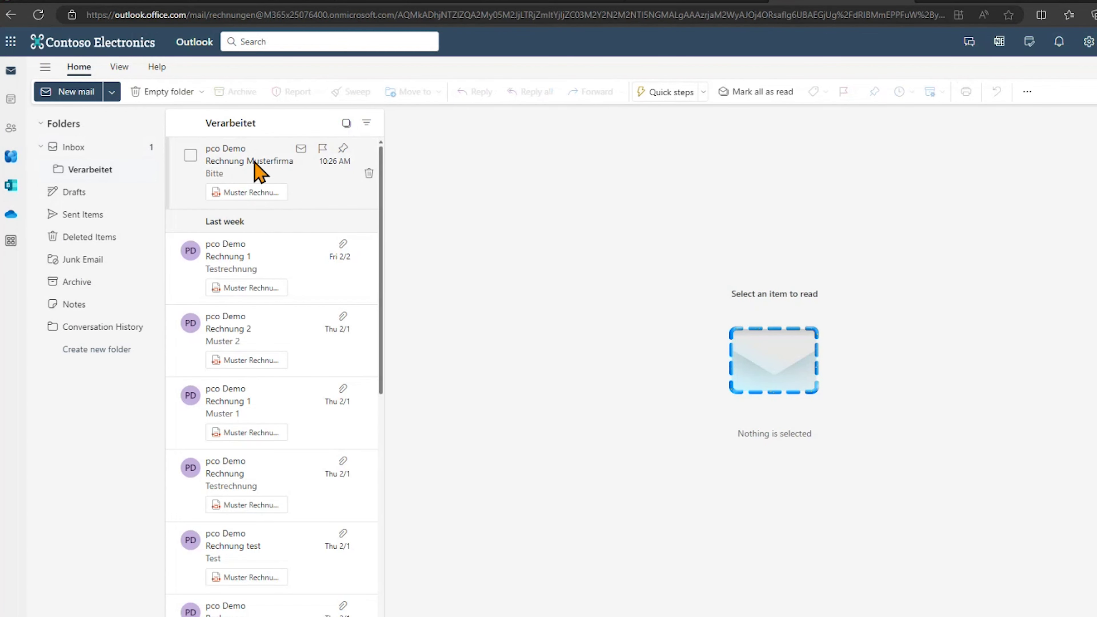
click(228, 166)
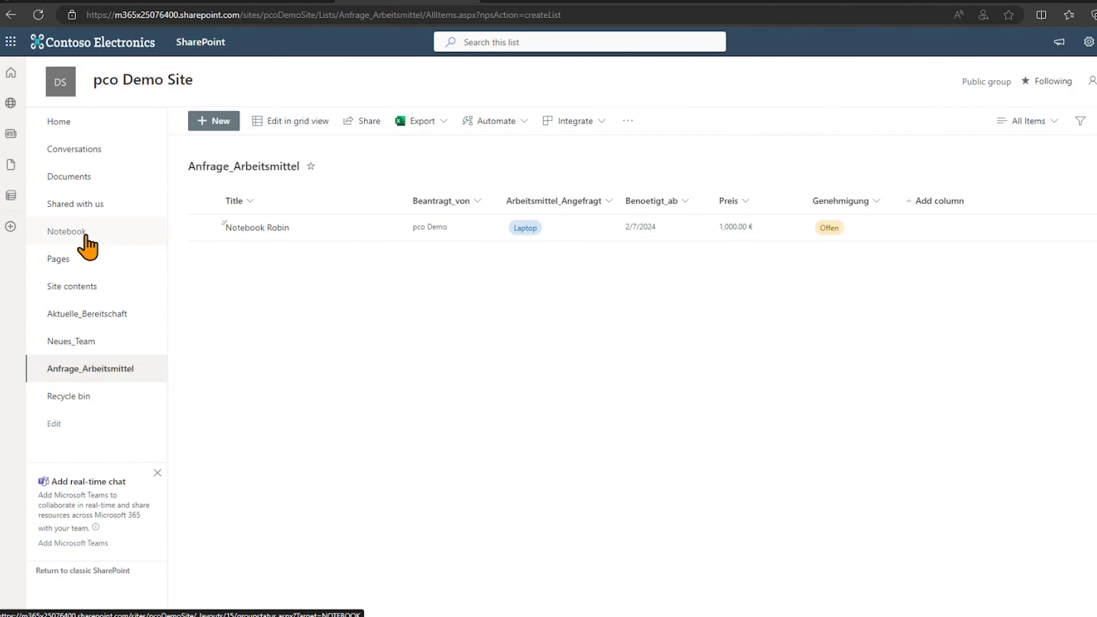
Open the Rechnungseingang folder in the pco Demo Site's SharePoint document library to check the saved invoice files
click(92, 188)
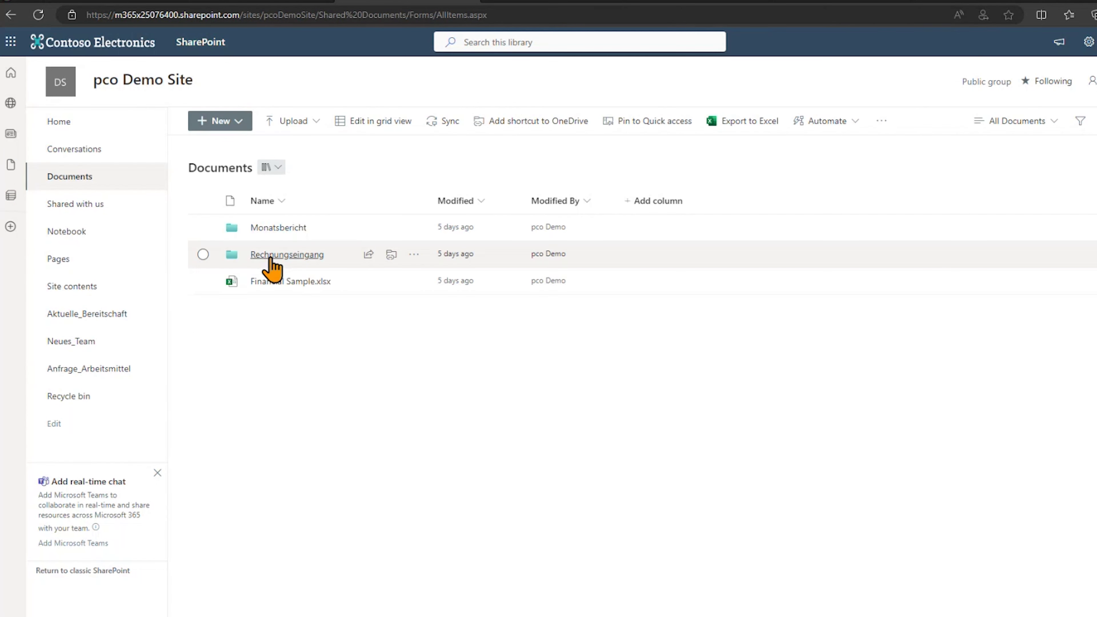
click(270, 256)
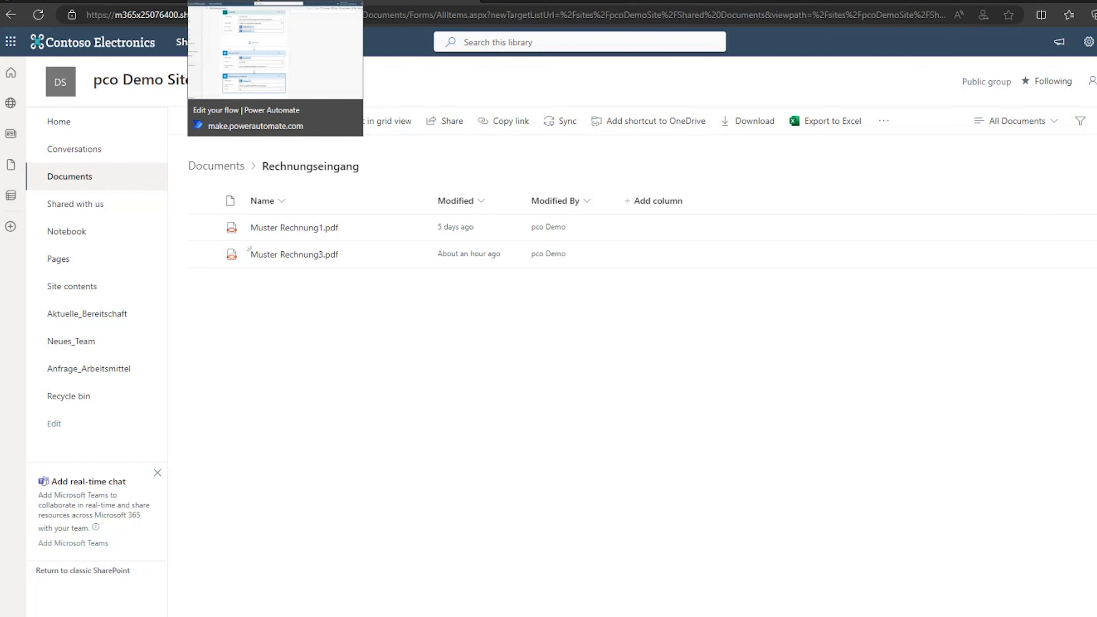
Return to the DEMO Rechnungseingang flow in Power Automate and review the actions in its "If yes" branch
click(259, 4)
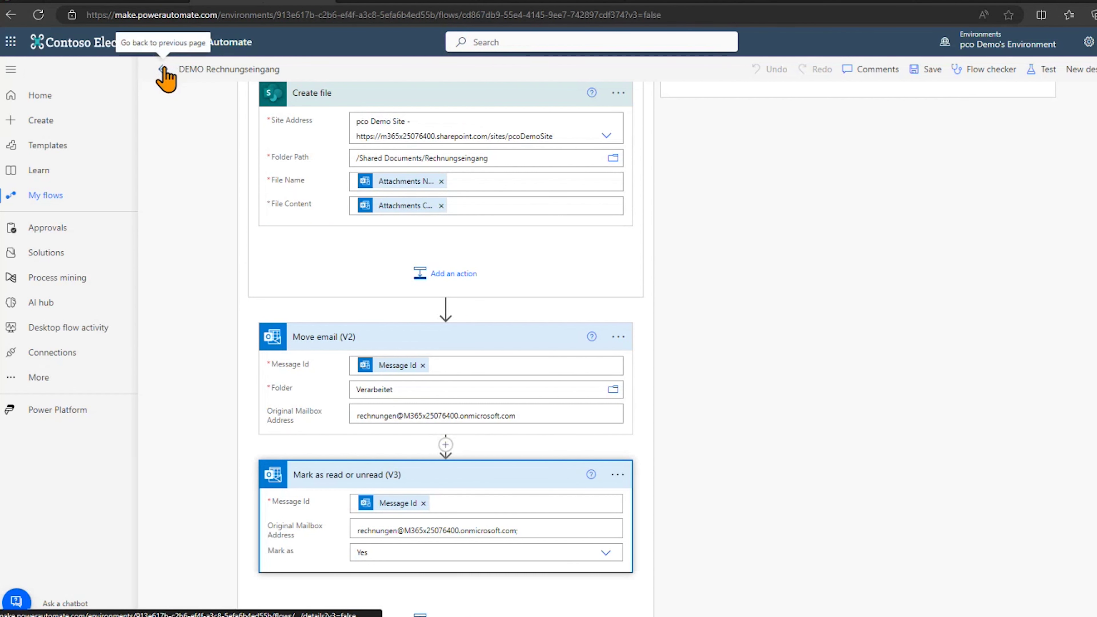
scroll(723, 430, up, 6)
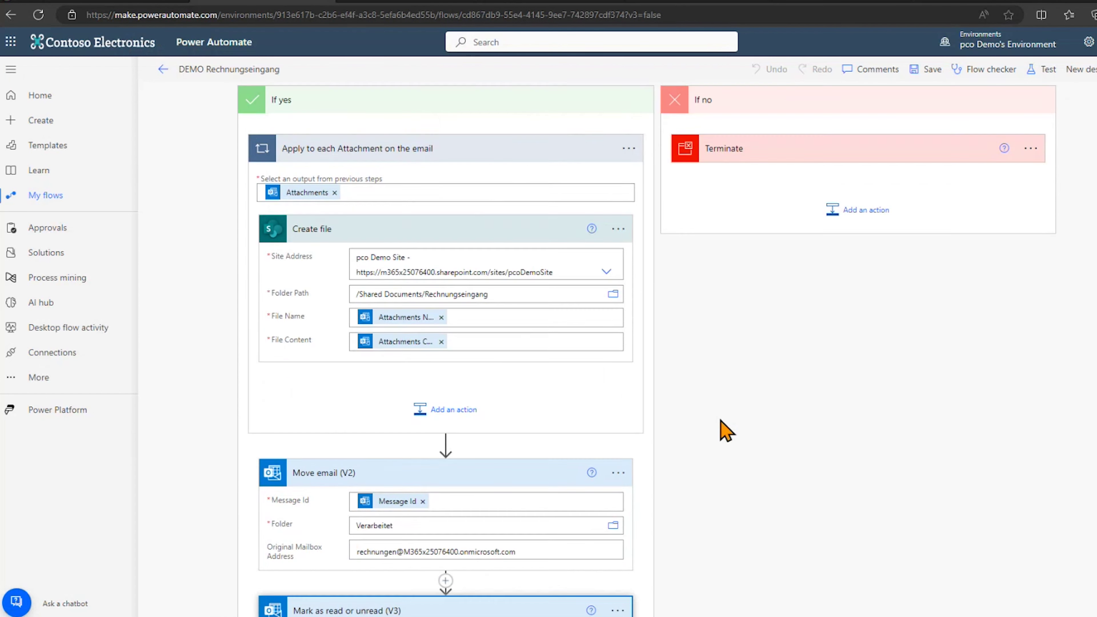
Leave the DEMO Rechnungseingang flow and open the DEMO Rechnungseingang KI flow for editing
scroll(726, 430, up, 1)
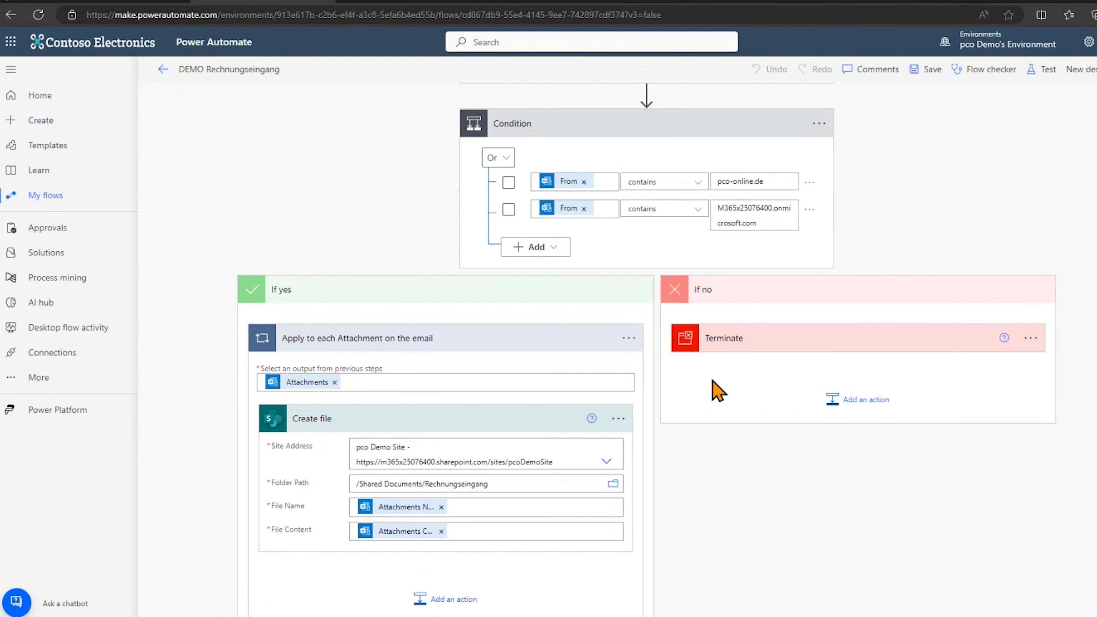
click(164, 69)
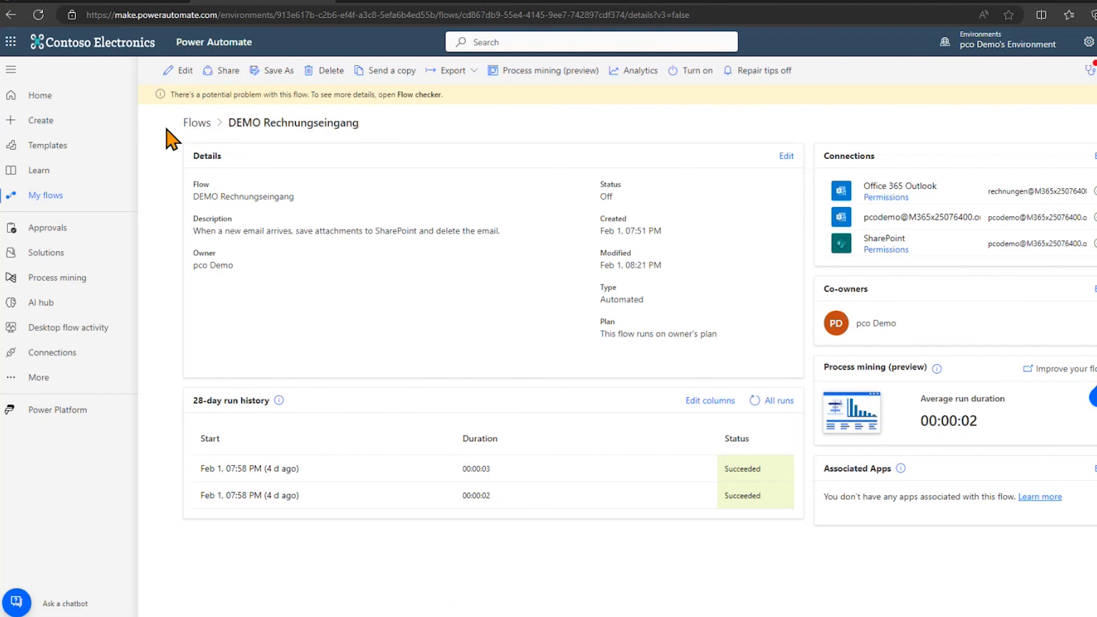
click(196, 123)
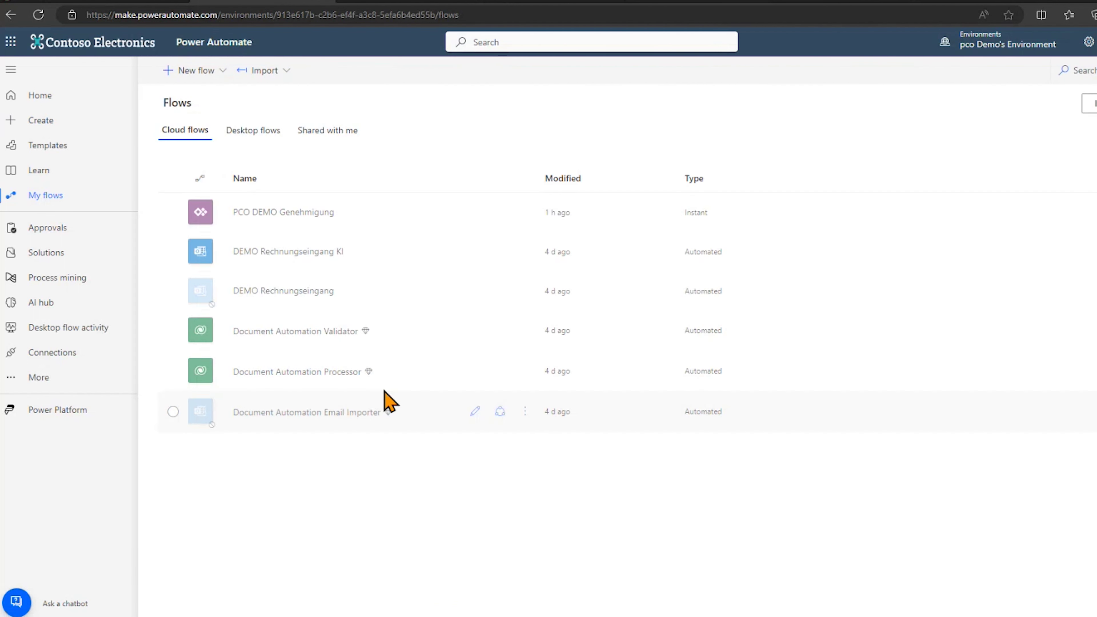
click(293, 256)
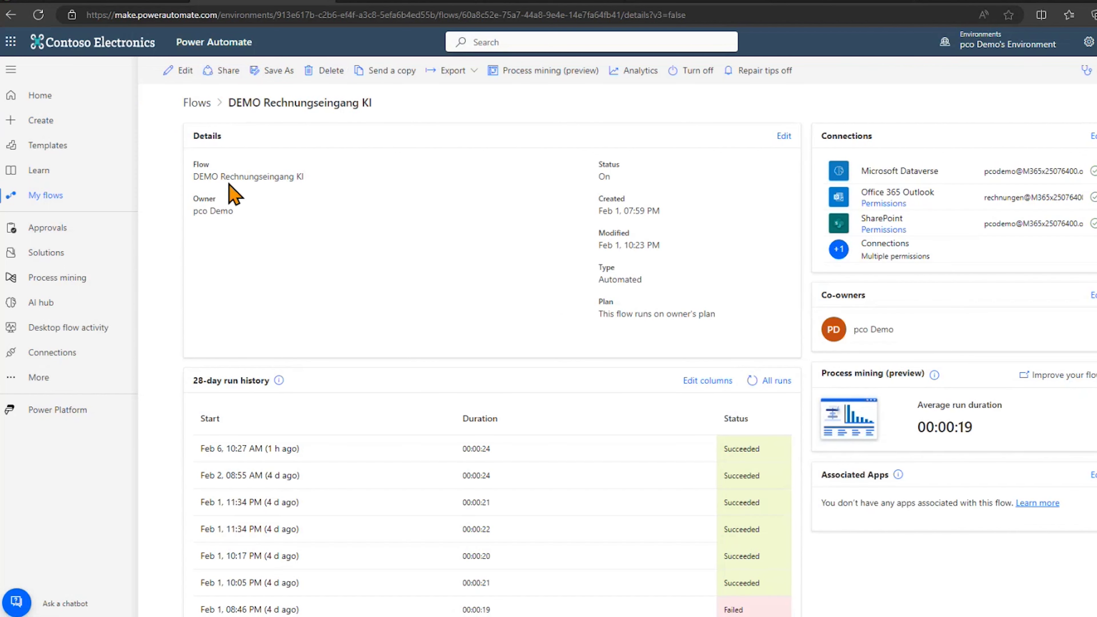
click(175, 70)
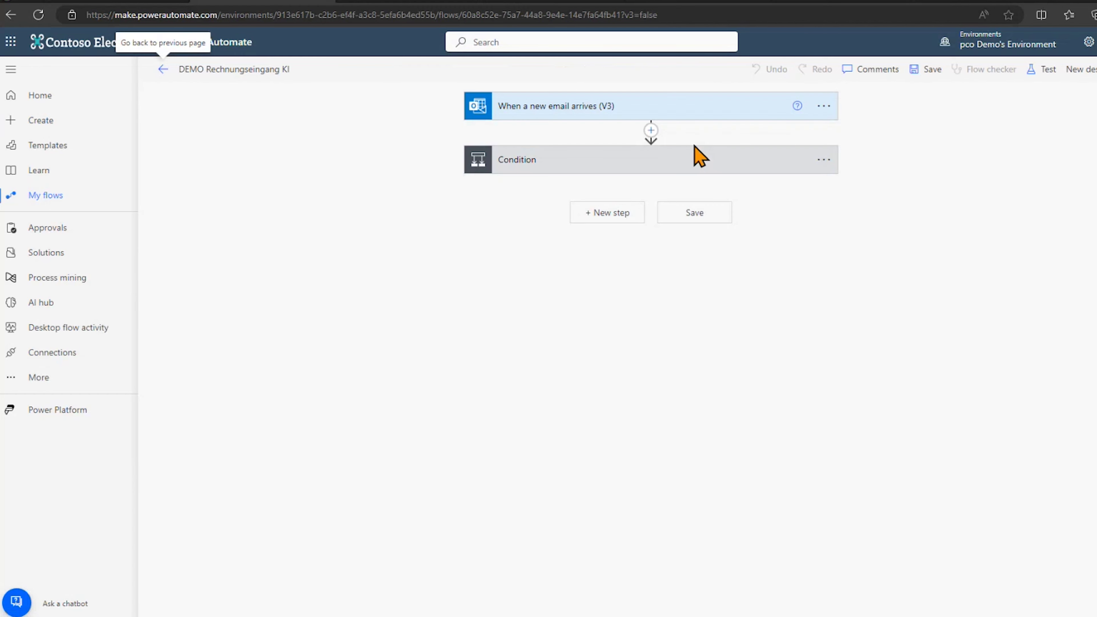
Expand the Condition, the "When a new email arrives (V3)" trigger and the "Apply to each Attachment on the email" loop to examine their contents
click(563, 167)
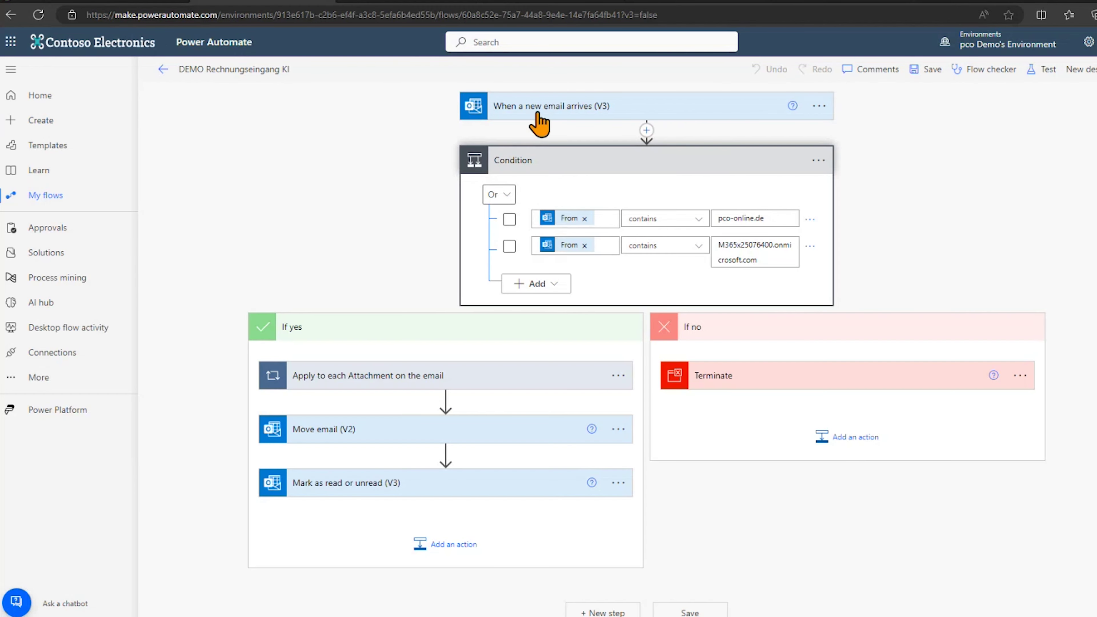
click(537, 113)
scroll(604, 311, down, 2)
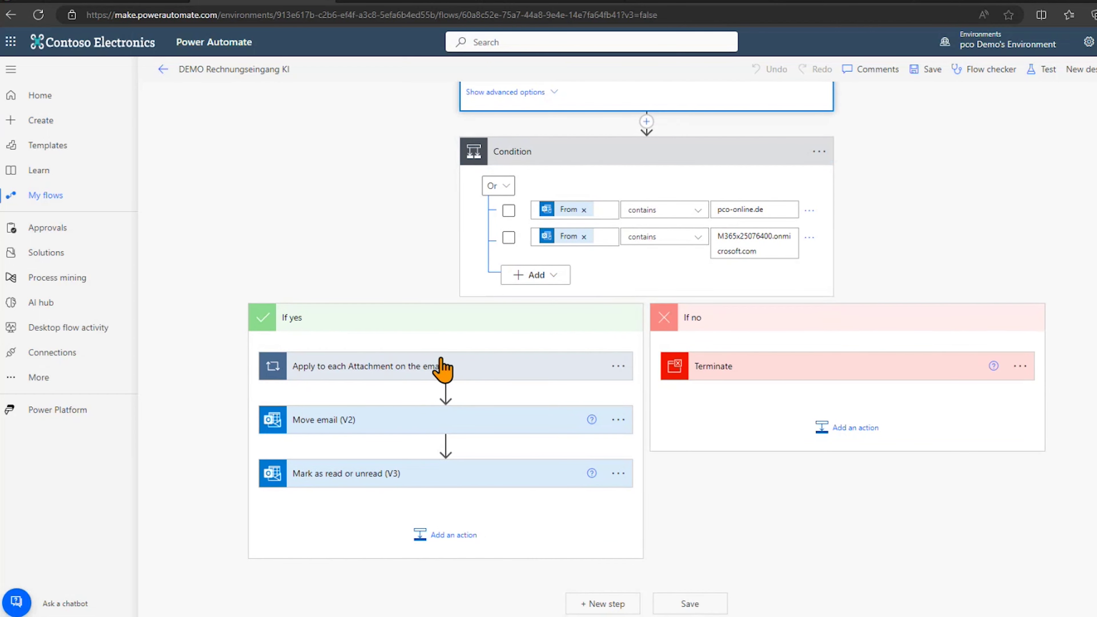
click(443, 368)
scroll(374, 314, down, 3)
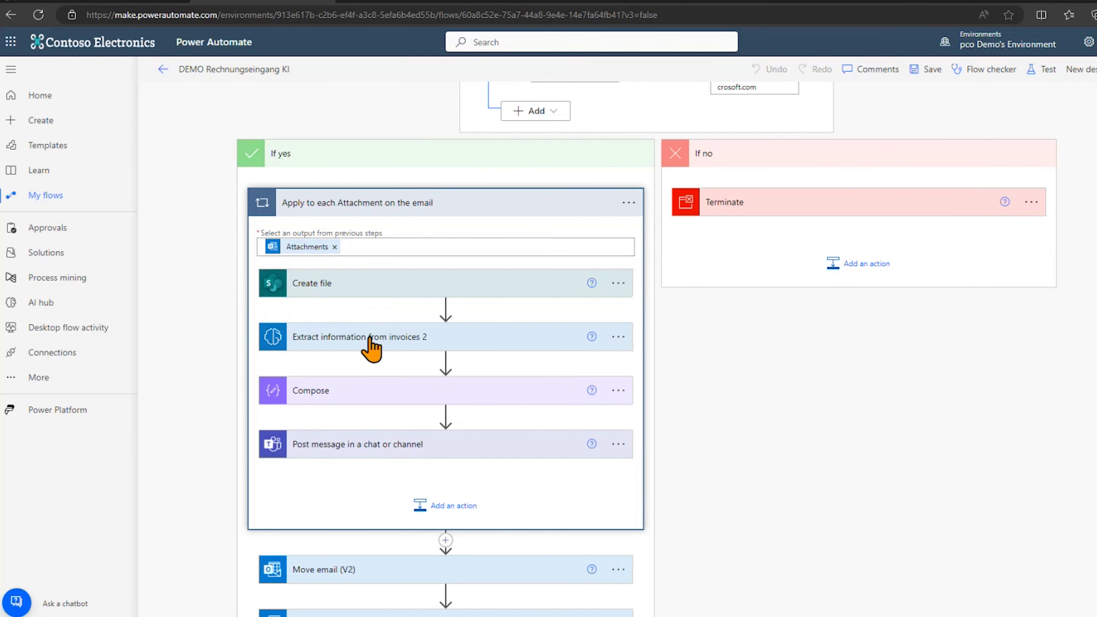
Examine the settings of the "Extract information from invoices 2", Compose and "Post message in a chat or channel" actions in the attachment loop
click(369, 337)
scroll(370, 337, down, 2)
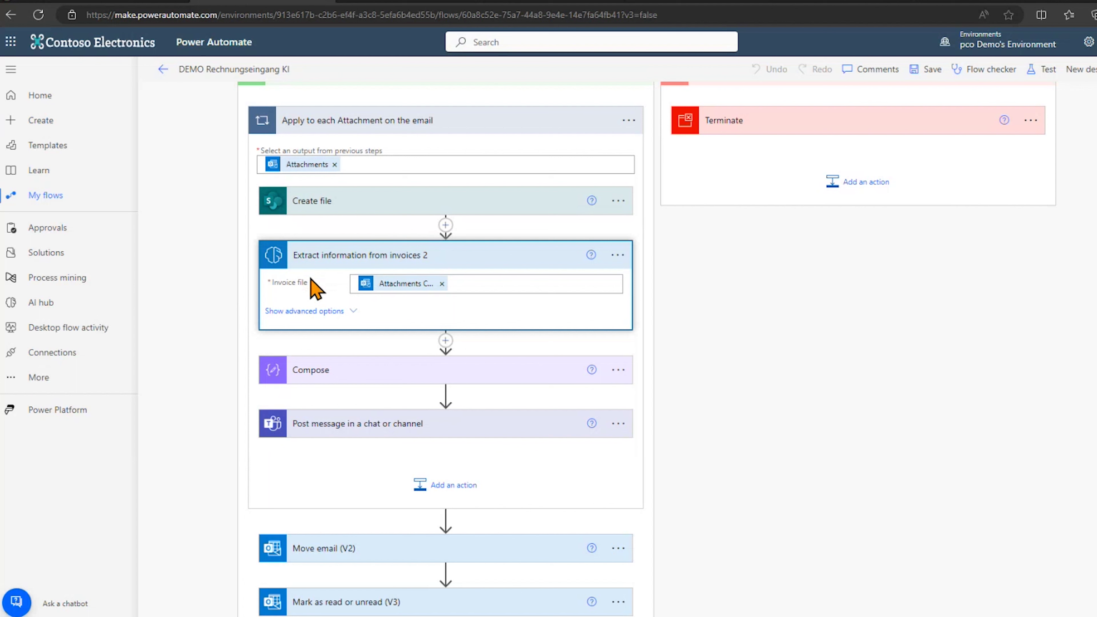
click(382, 374)
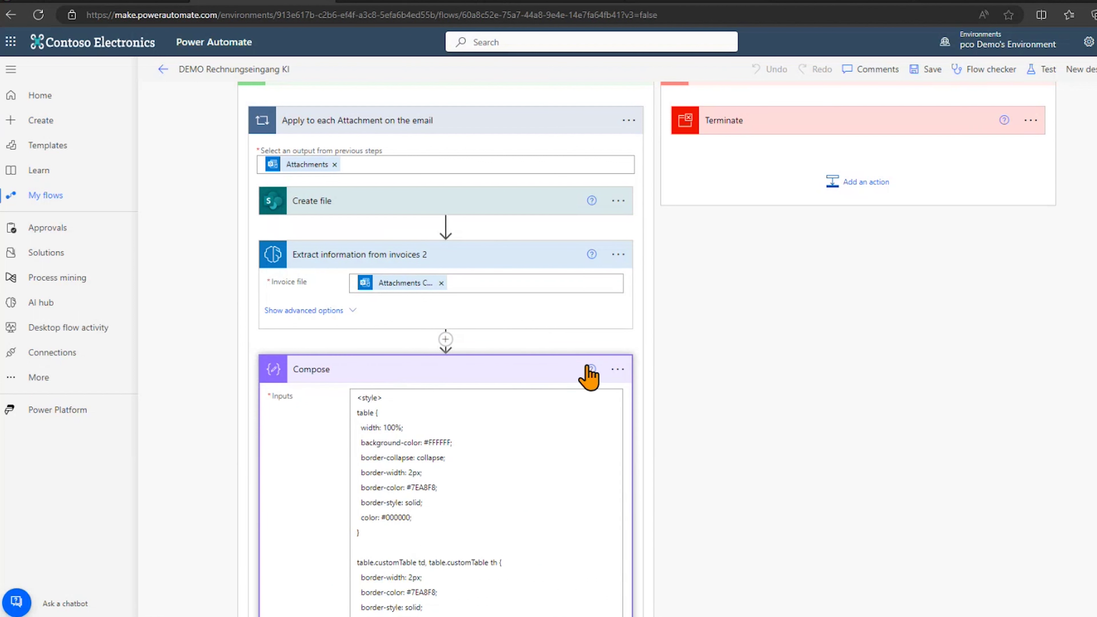
click(521, 366)
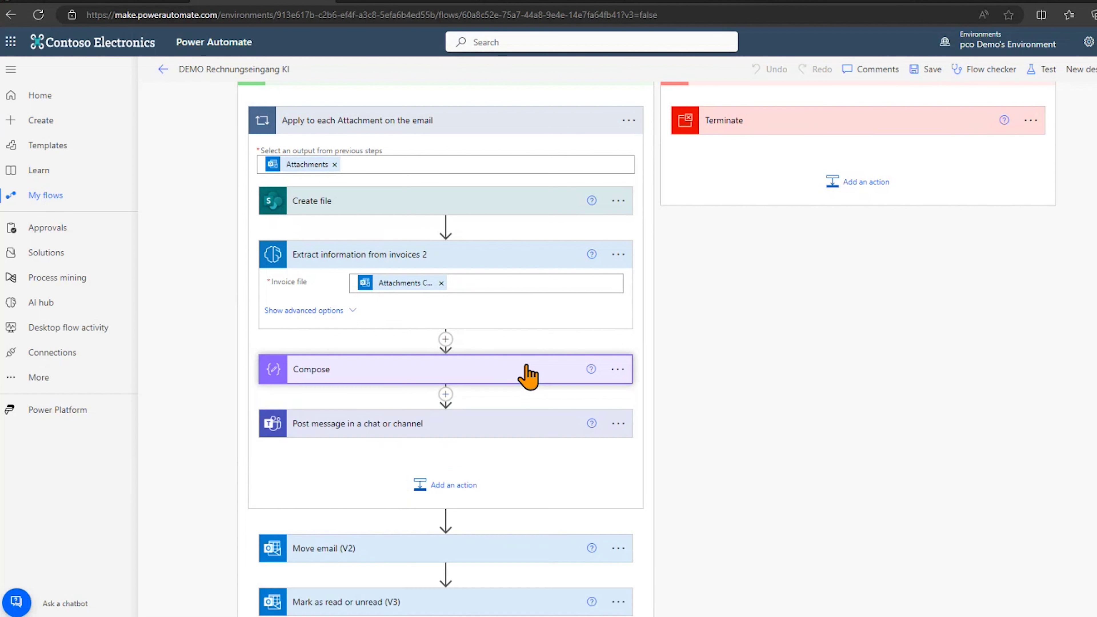
scroll(507, 372, down, 2)
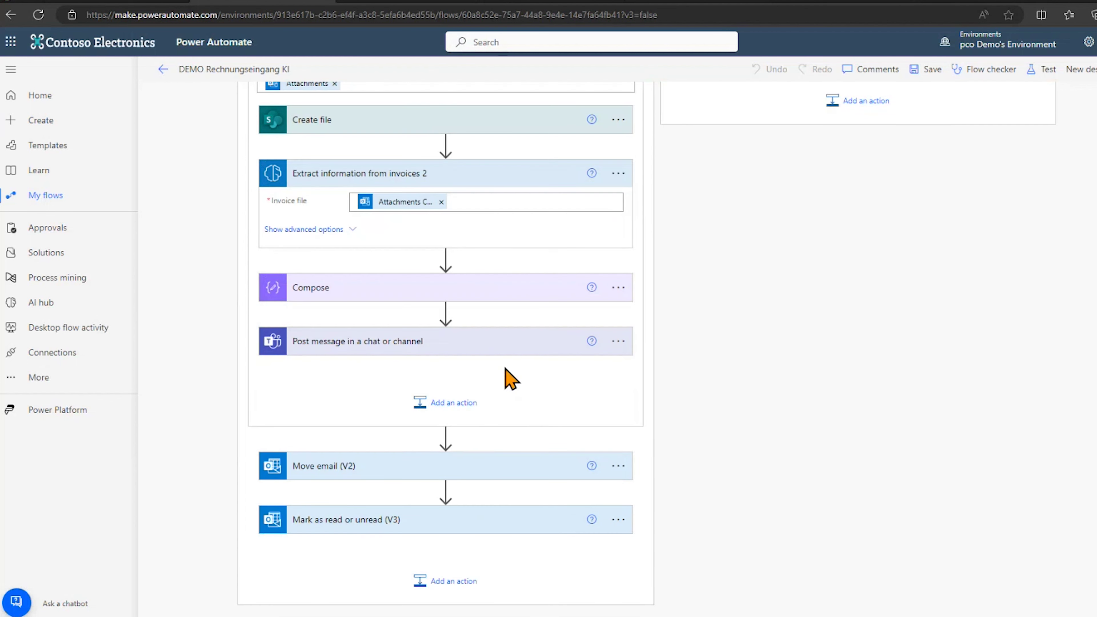
click(488, 345)
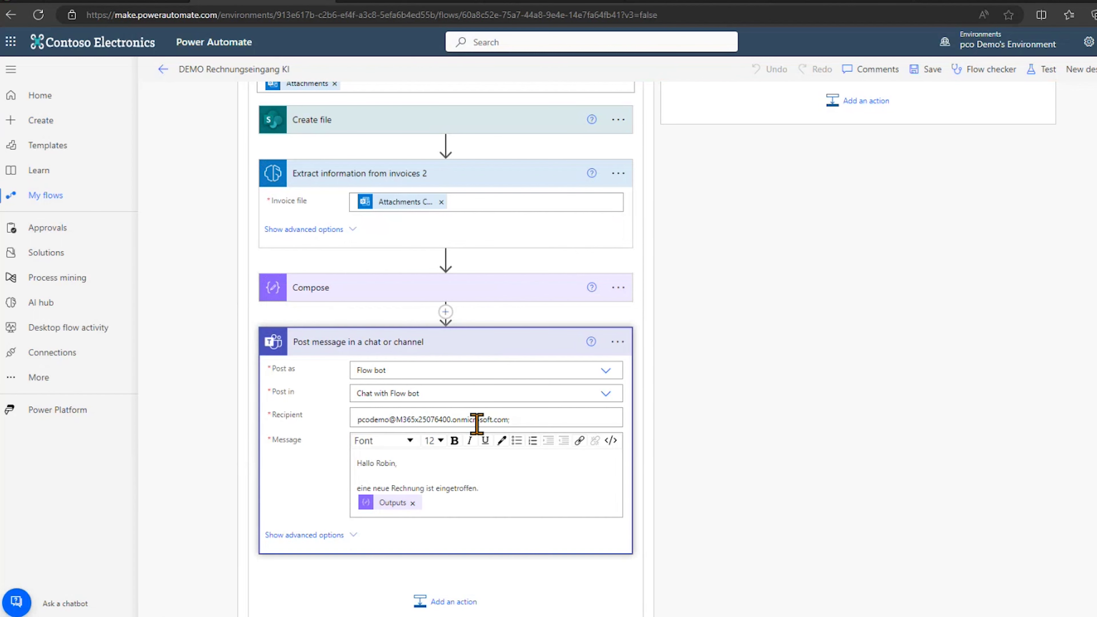
Switch to Microsoft Teams and check the invoice notifications posted in the Workflows chat
click(549, 3)
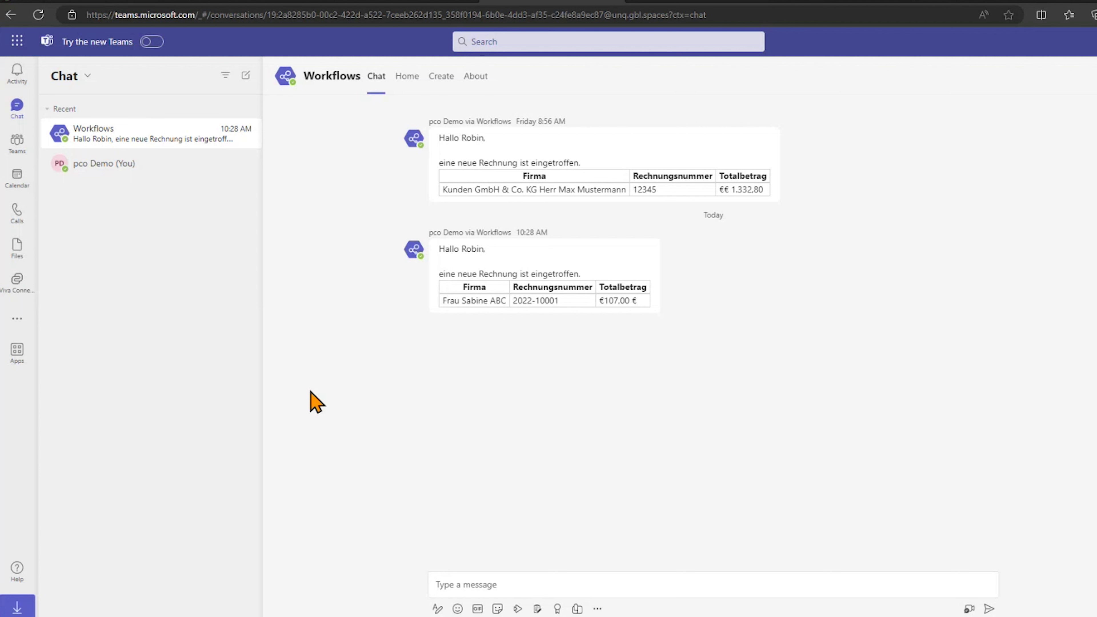
click(560, 584)
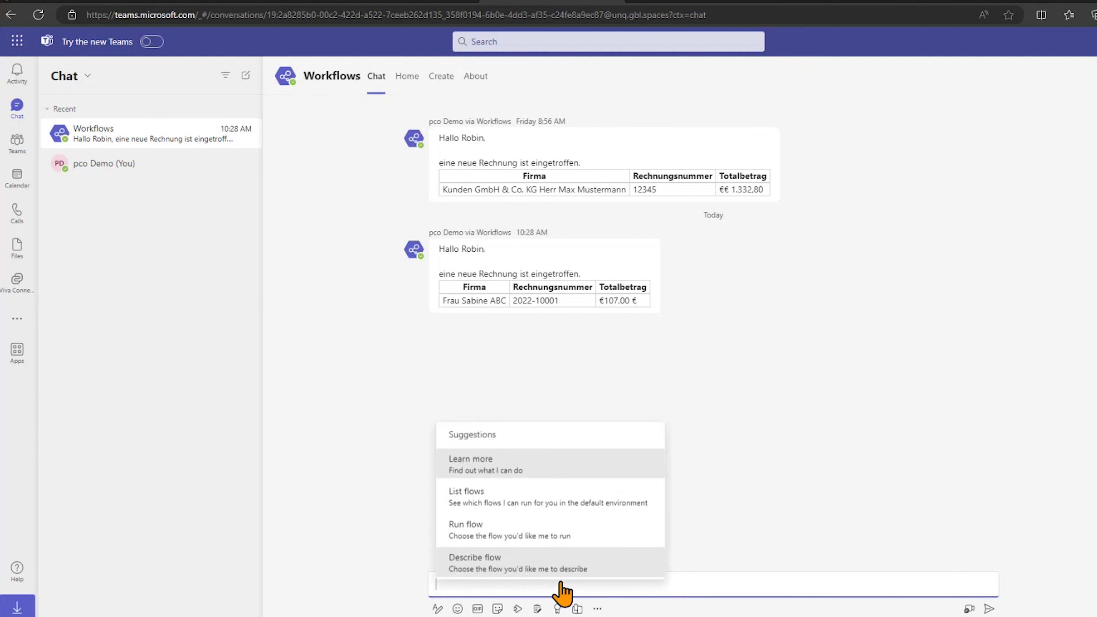
click(733, 460)
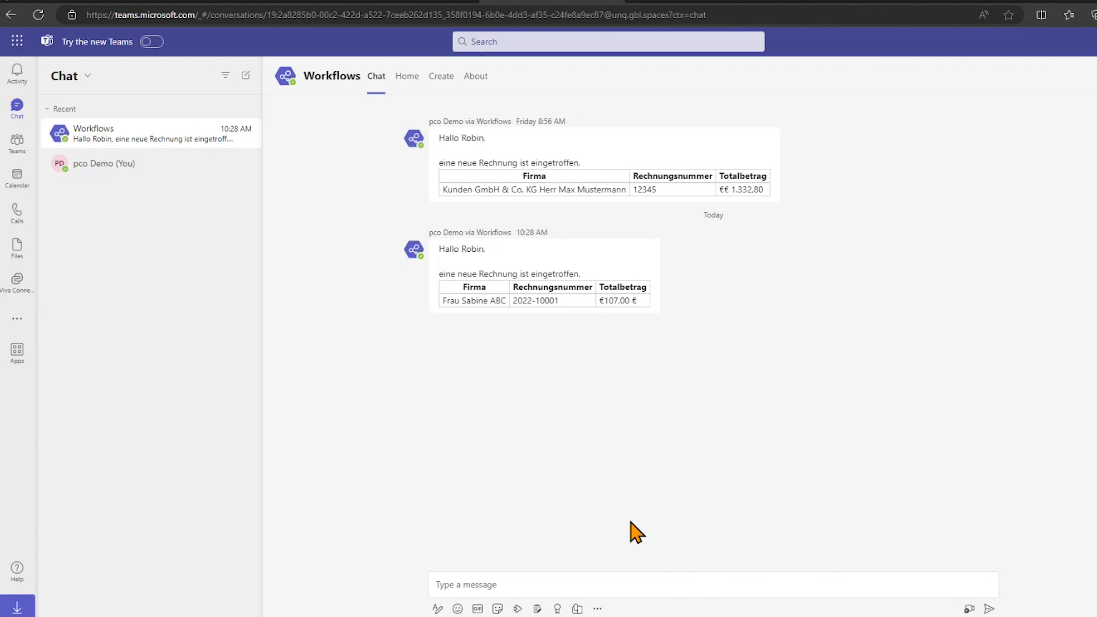
click(587, 585)
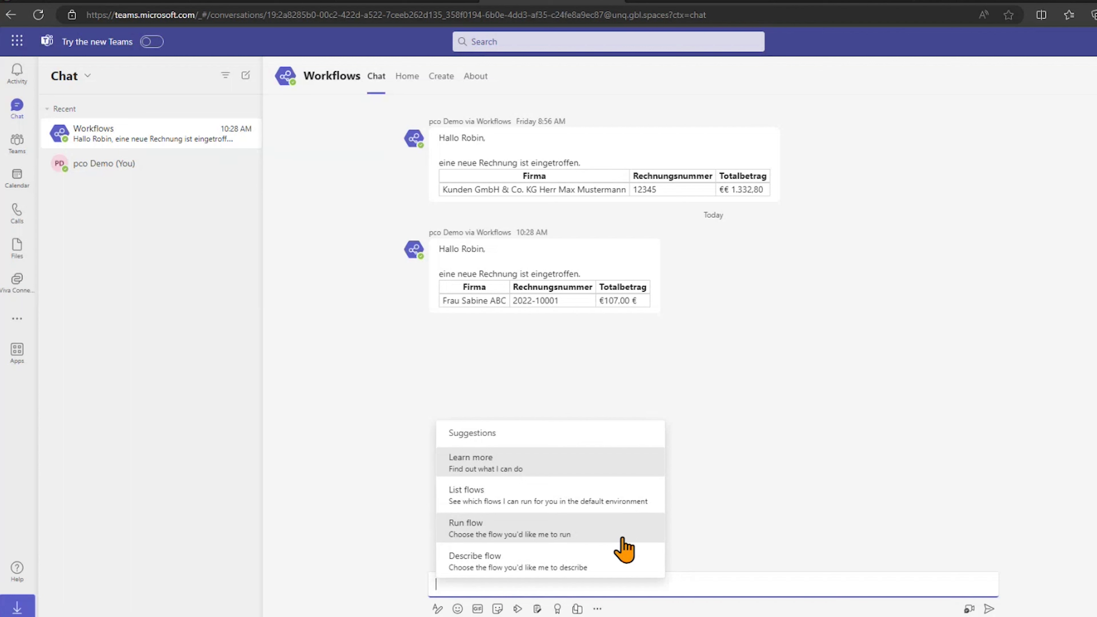
key(Escape)
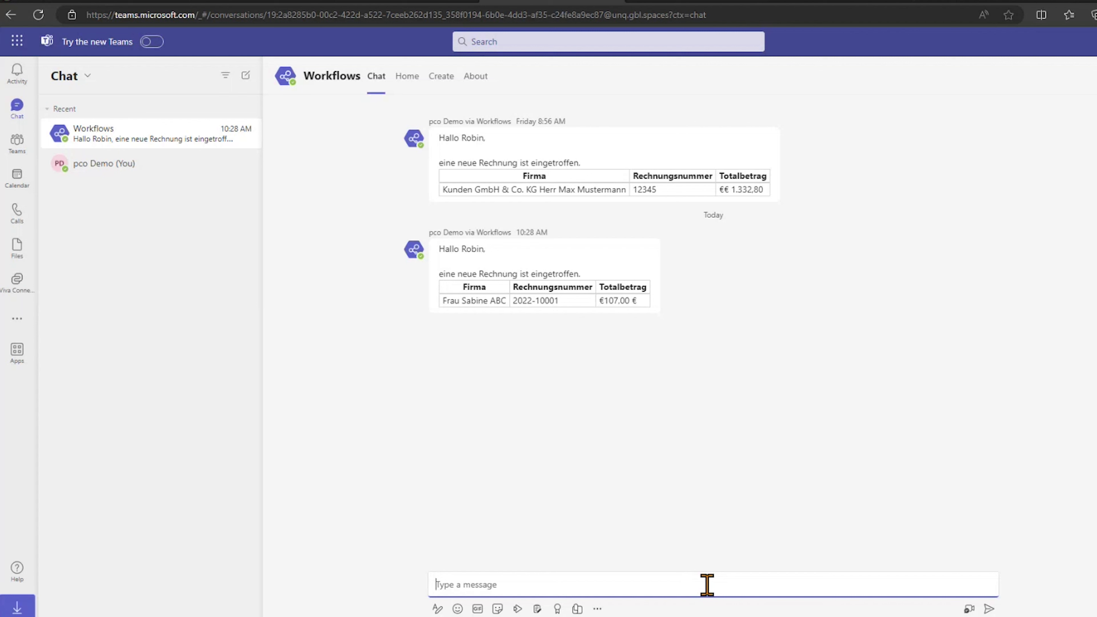
drag(659, 314, 387, 240)
click(585, 303)
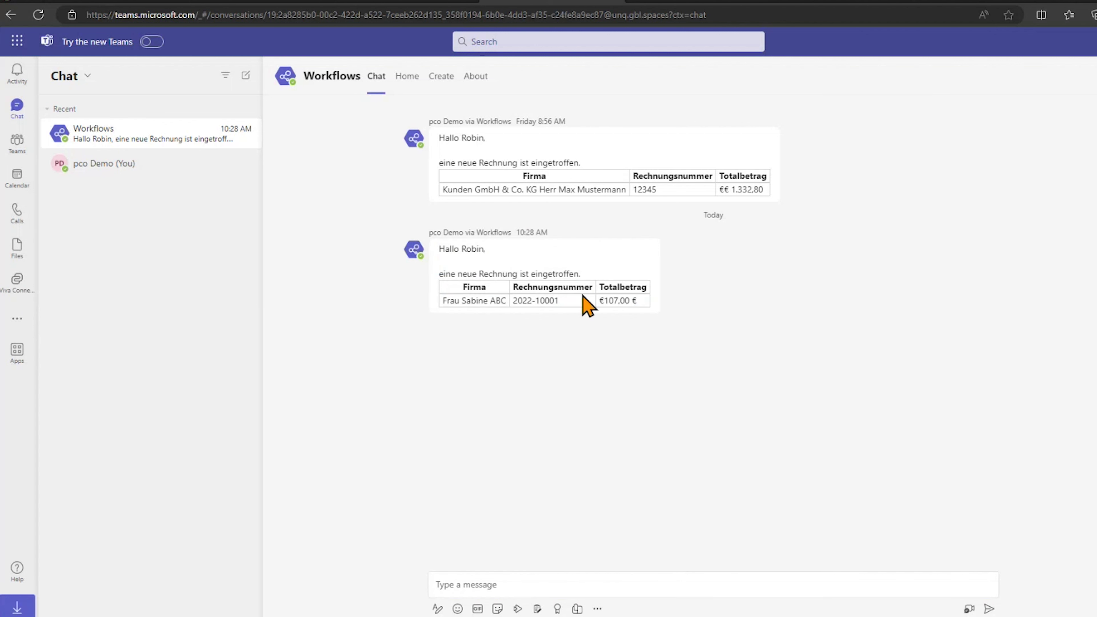
Return to the flow in Power Automate and insert the email's Subject as dynamic content after Outputs in the Teams message
click(239, 3)
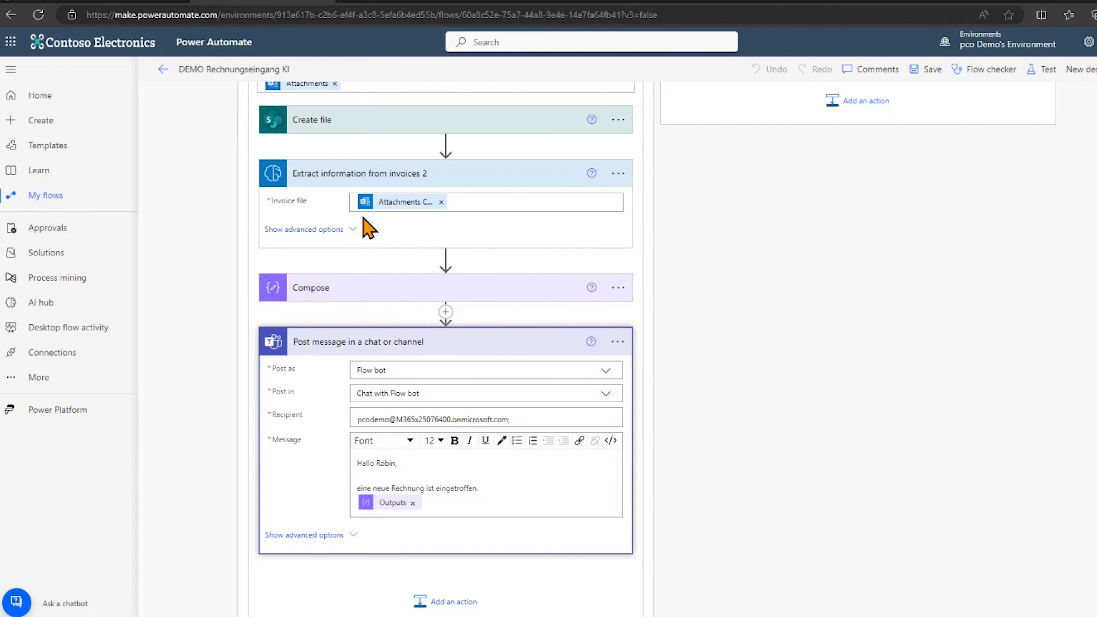
scroll(552, 447, down, 2)
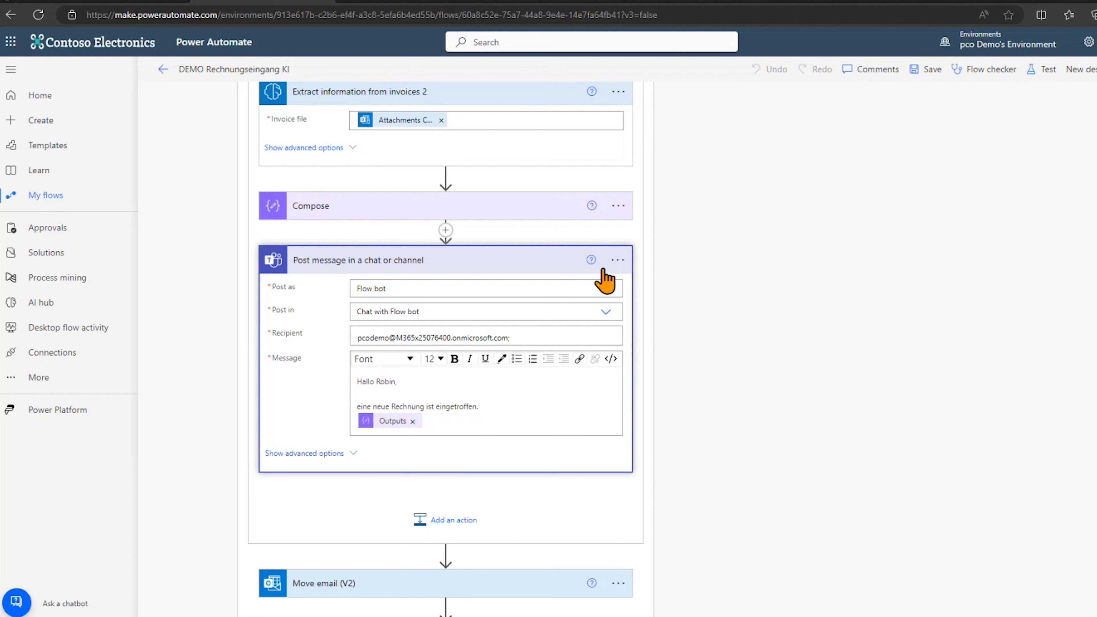
click(476, 426)
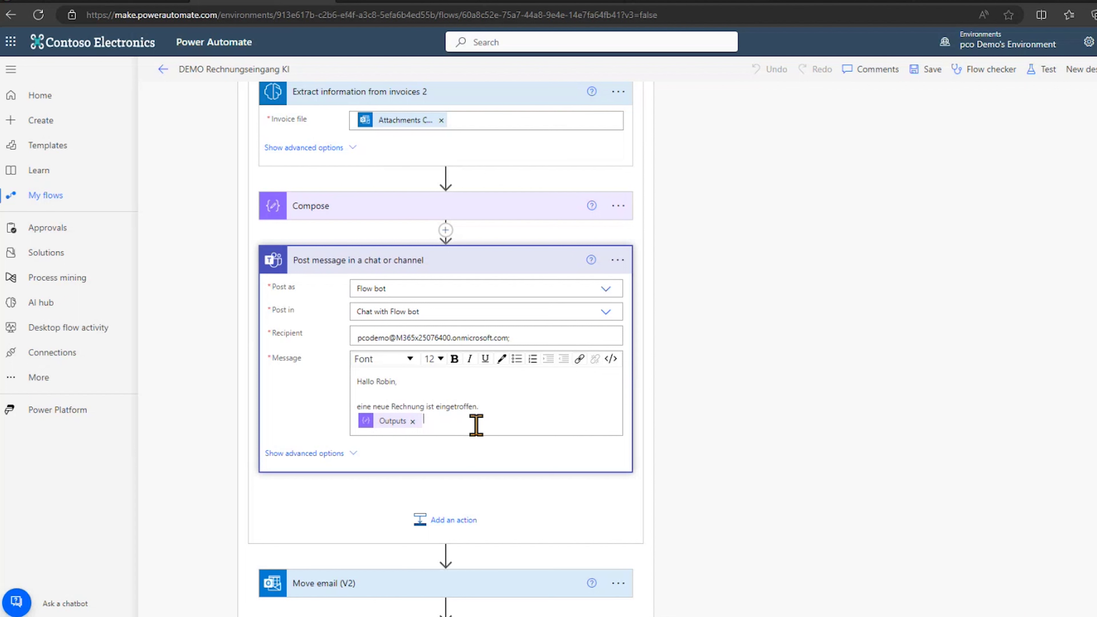
scroll(774, 380, down, 3)
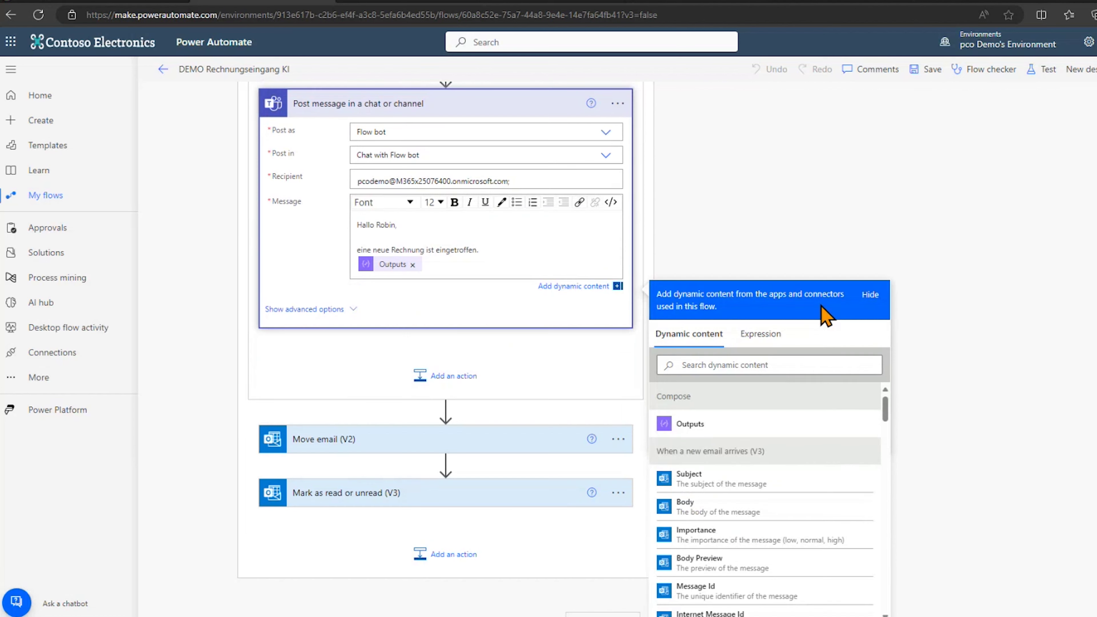
scroll(772, 454, down, 1)
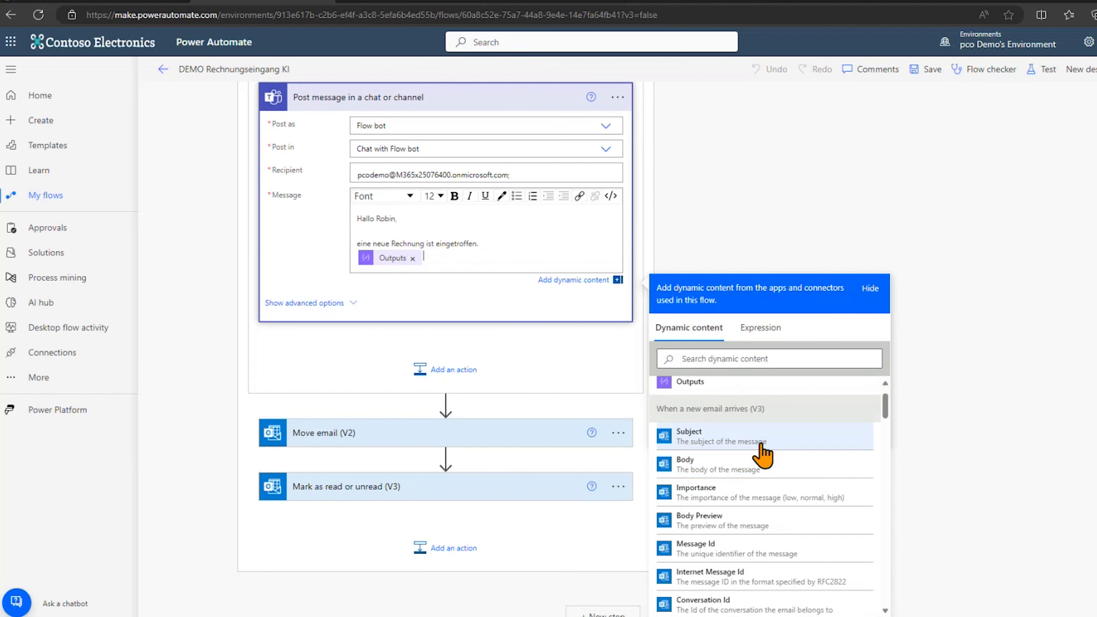
scroll(767, 461, down, 3)
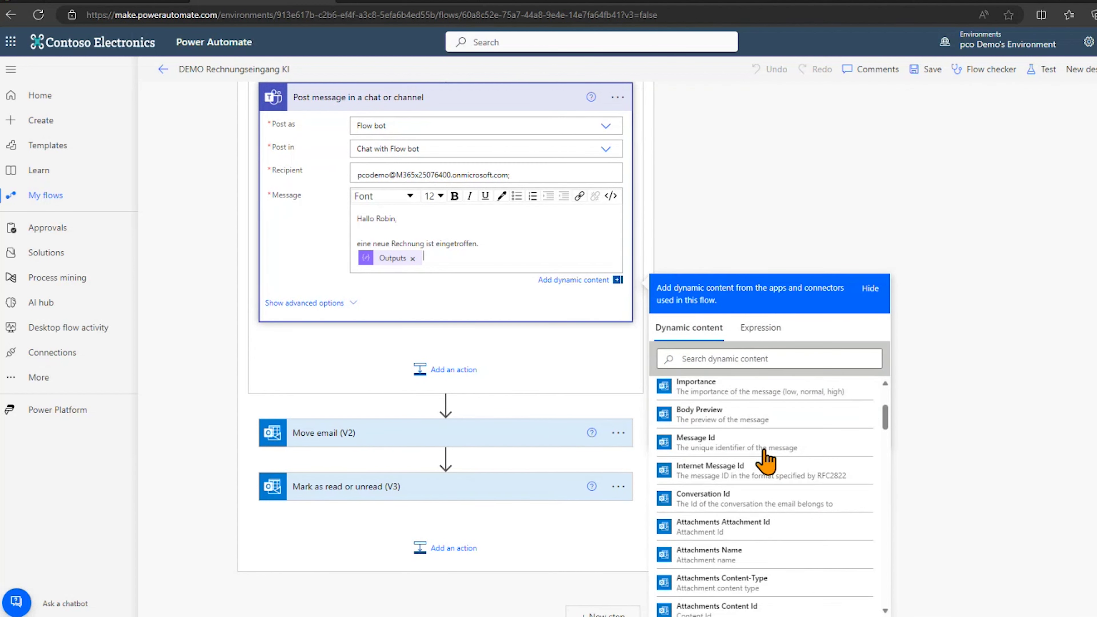
scroll(768, 466, up, 3)
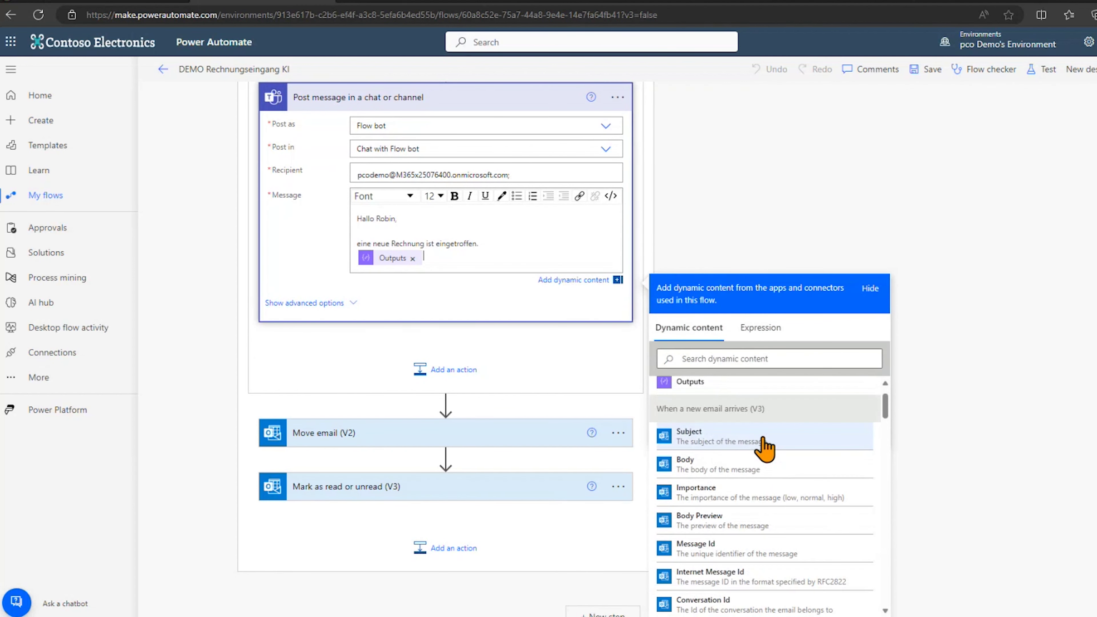
scroll(771, 462, down, 2)
scroll(773, 458, down, 2)
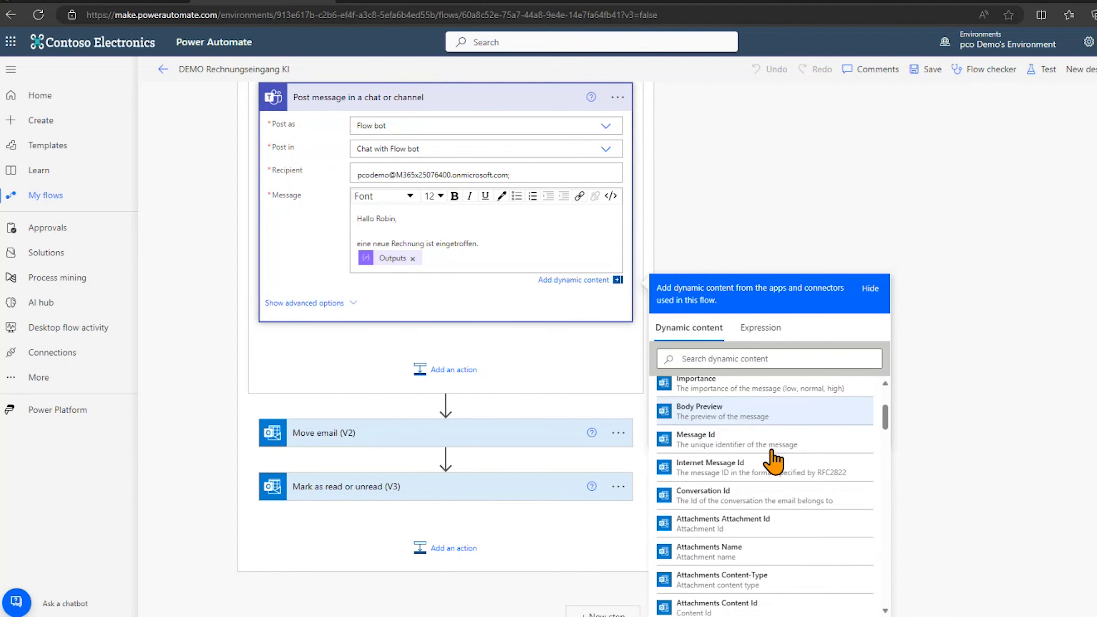
scroll(774, 461, up, 3)
scroll(771, 452, up, 2)
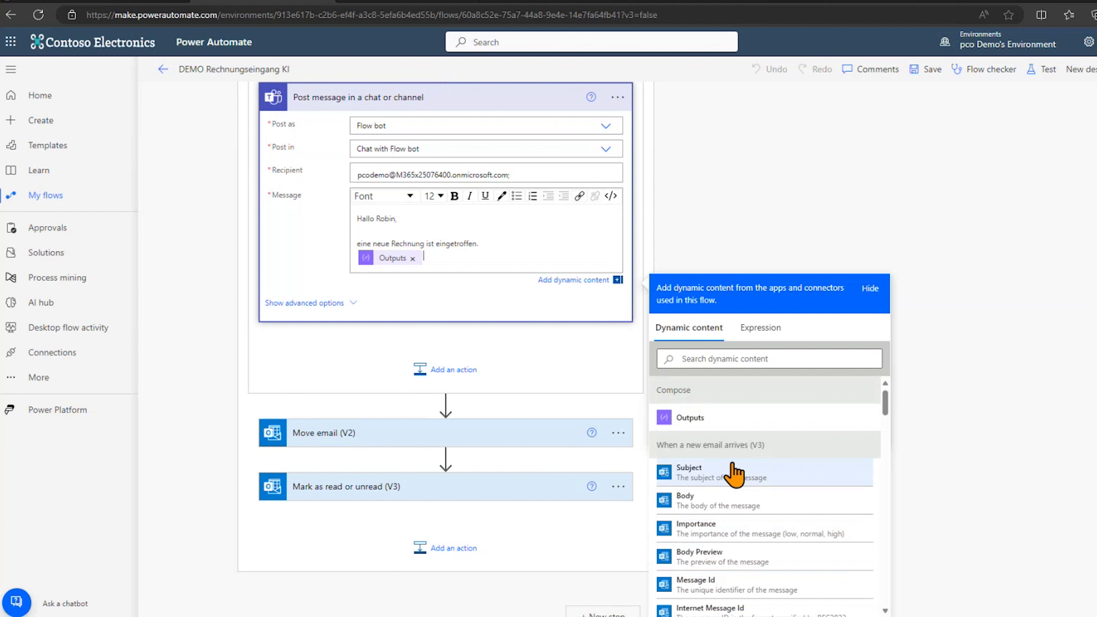
click(720, 488)
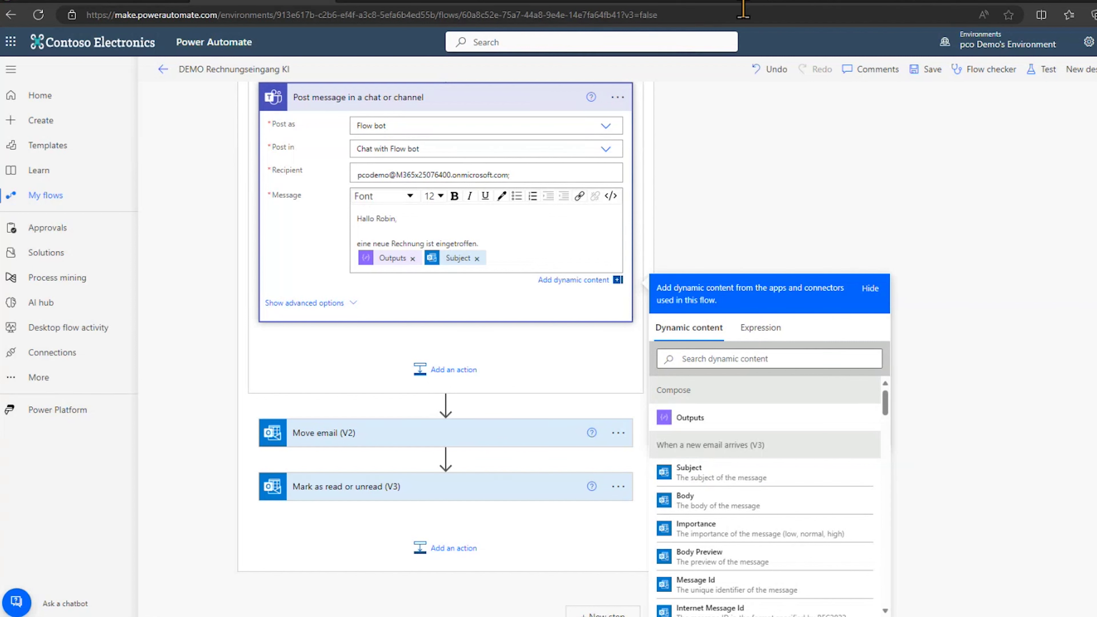
Compare with the Workflows chat in Teams, and back in the flow examine the invoice fields available as dynamic content for the message
click(532, 6)
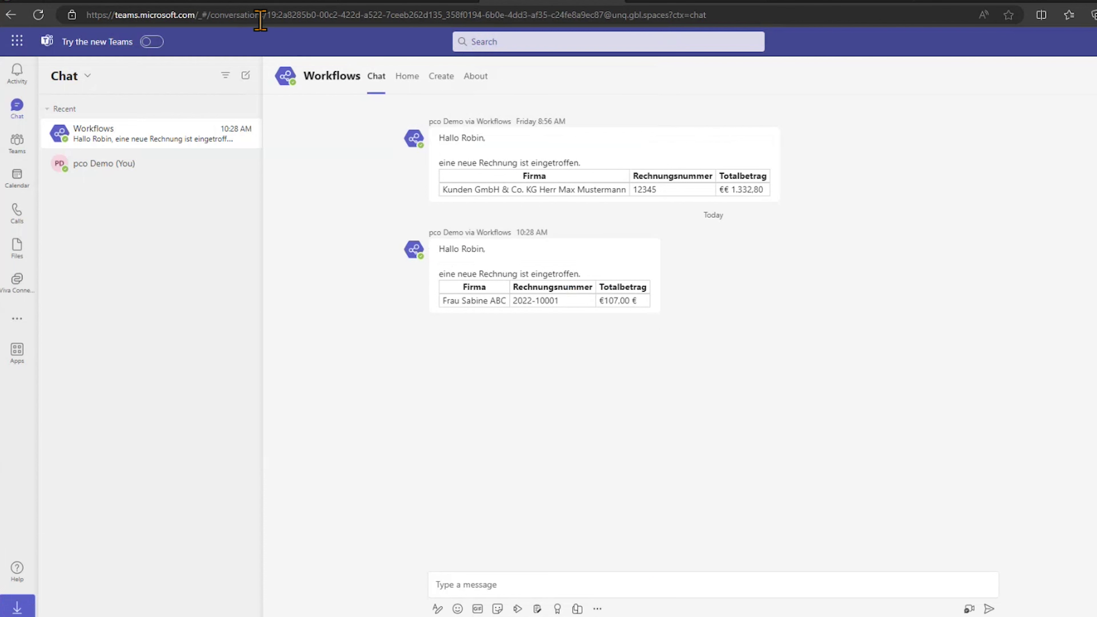
click(256, 3)
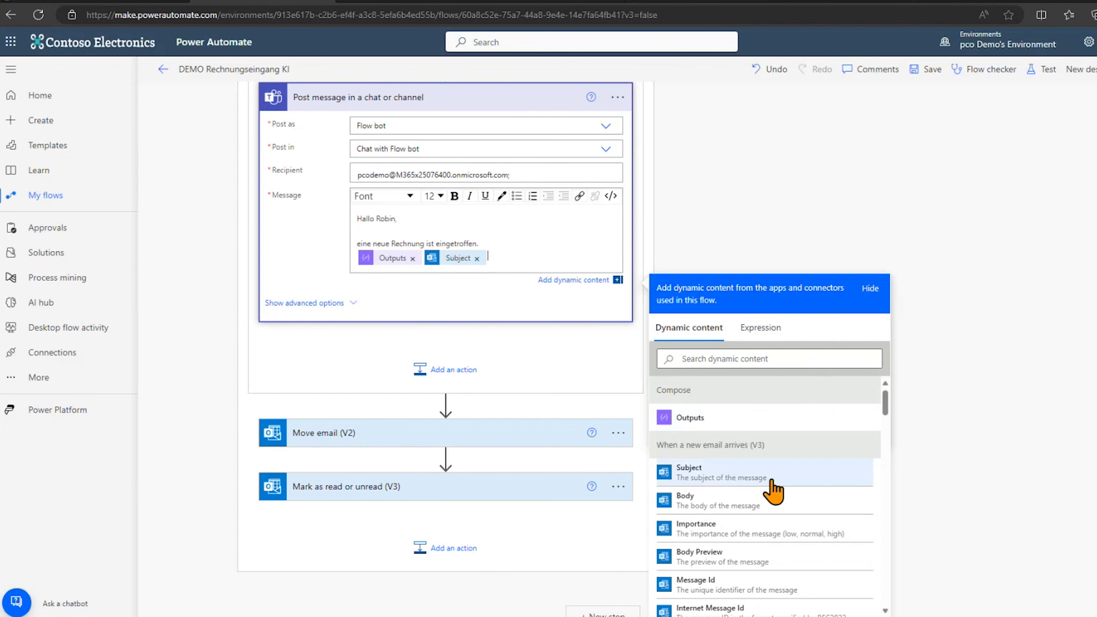
scroll(993, 454, down, 1)
scroll(816, 464, down, 3)
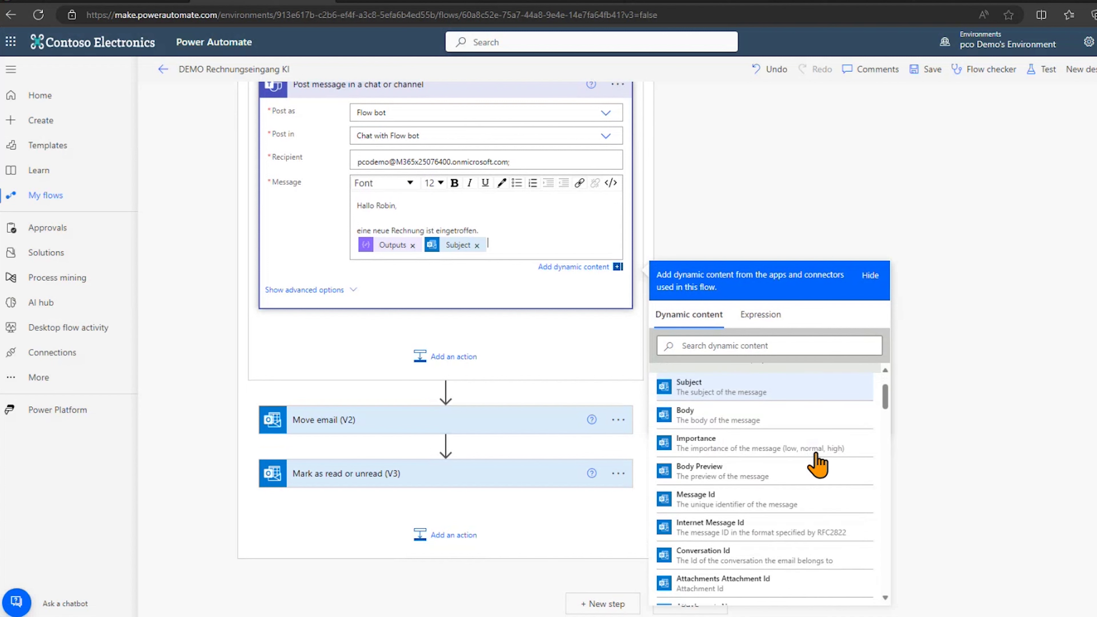
scroll(779, 465, down, 3)
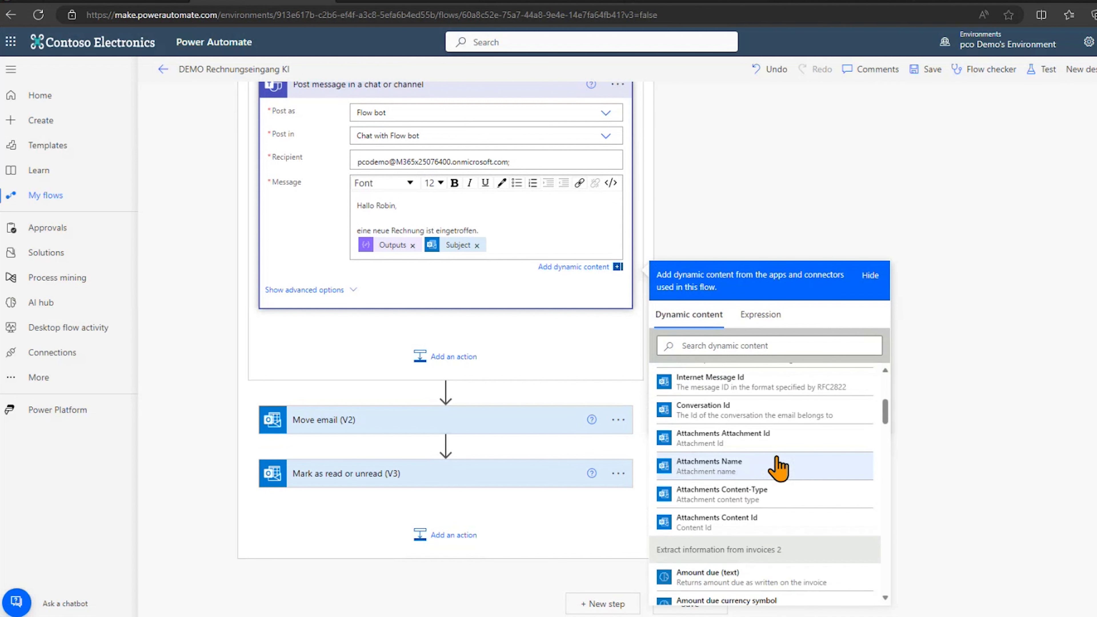
scroll(782, 506, down, 10)
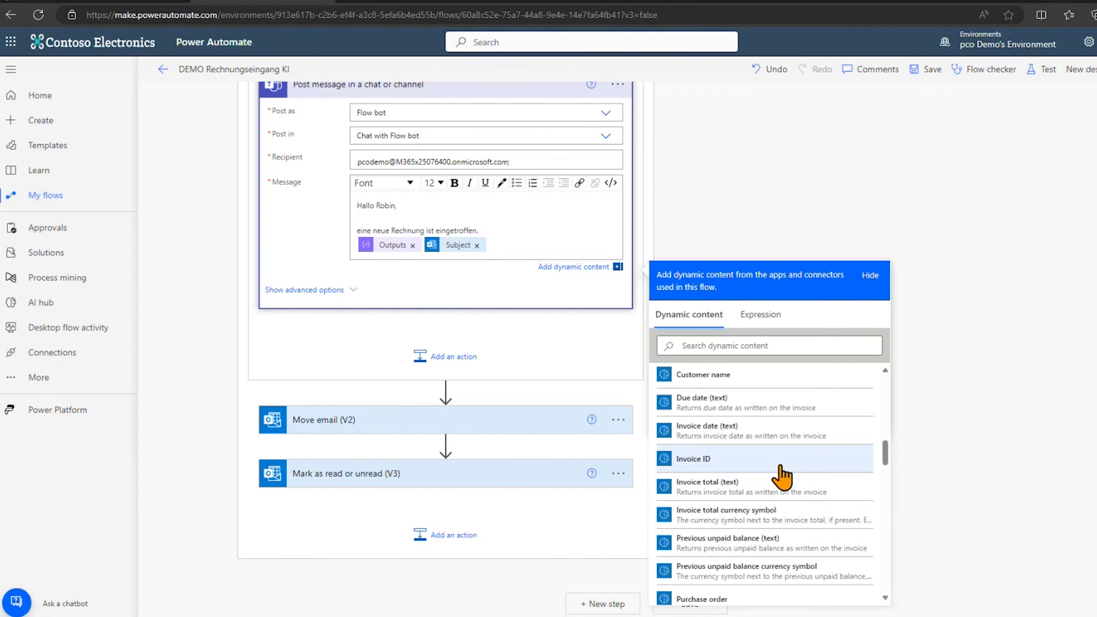
scroll(781, 477, down, 12)
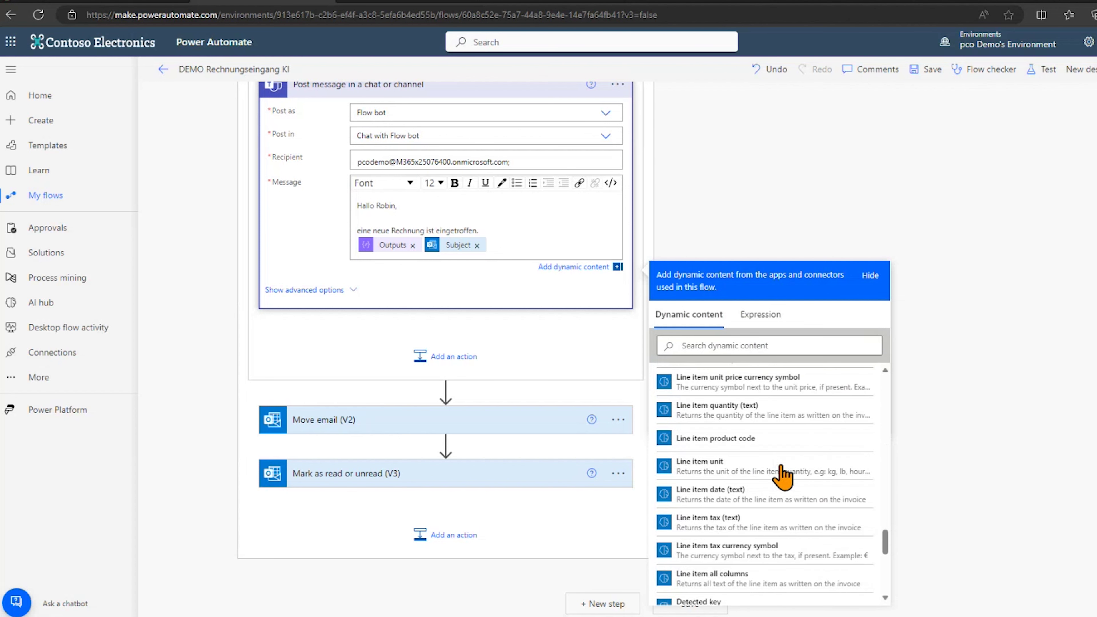
Look through the remaining dynamic content for the Teams message, close the picker and review the actions in the attachment loop
scroll(783, 477, down, 3)
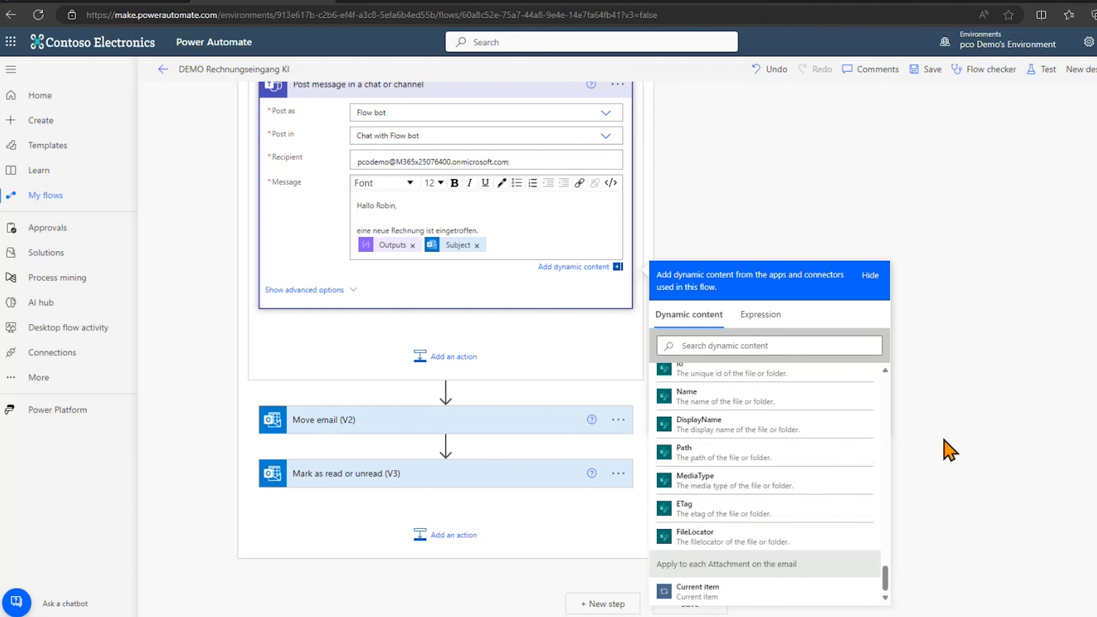
click(952, 433)
scroll(717, 276, up, 3)
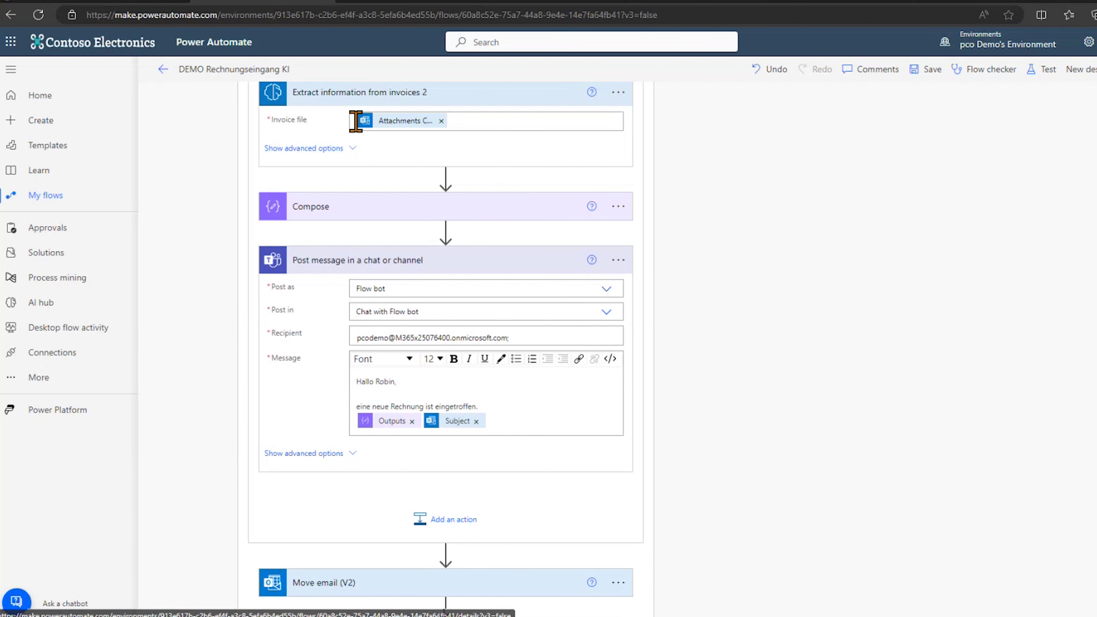
scroll(367, 191, up, 2)
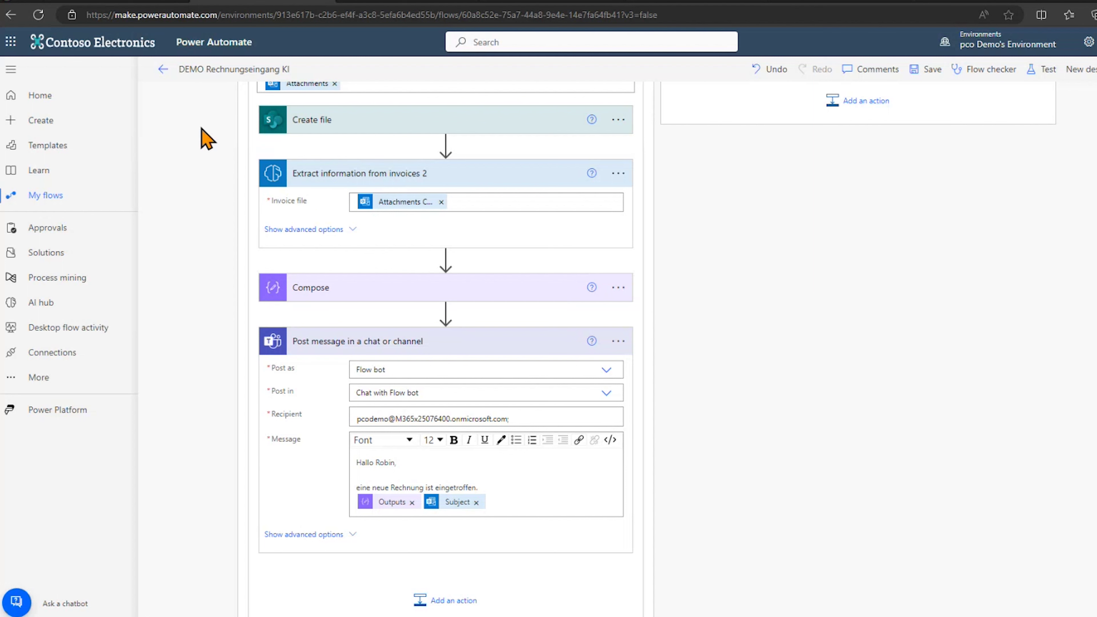
Switch to Power Apps to view the list of own apps and return to the DEMO Rechnungseingang KI flow
mouse_move(128, 4)
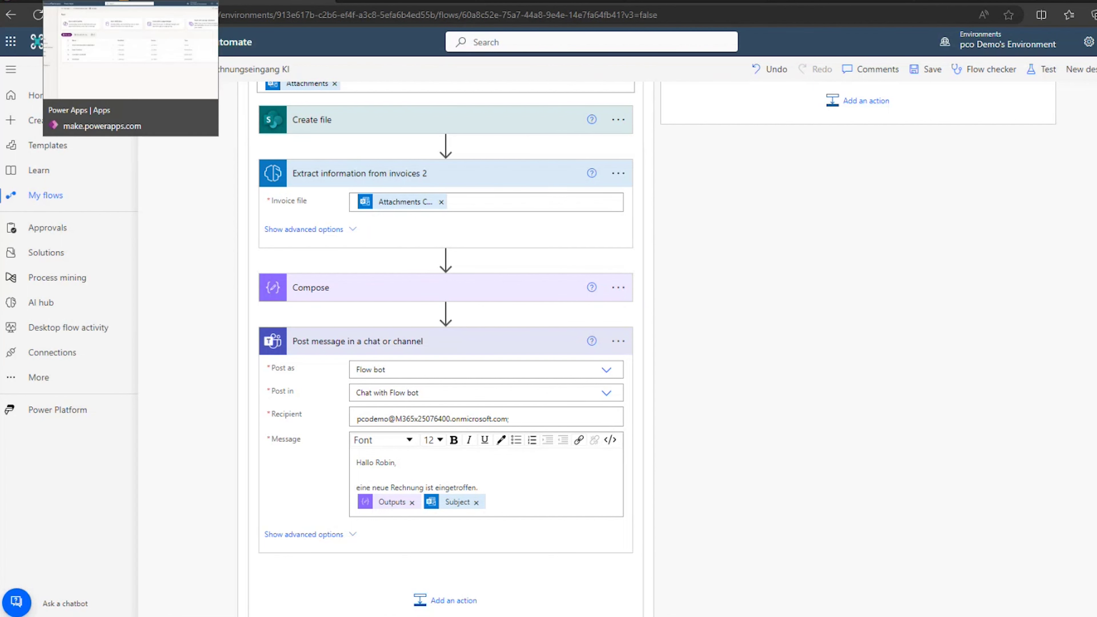
click(128, 4)
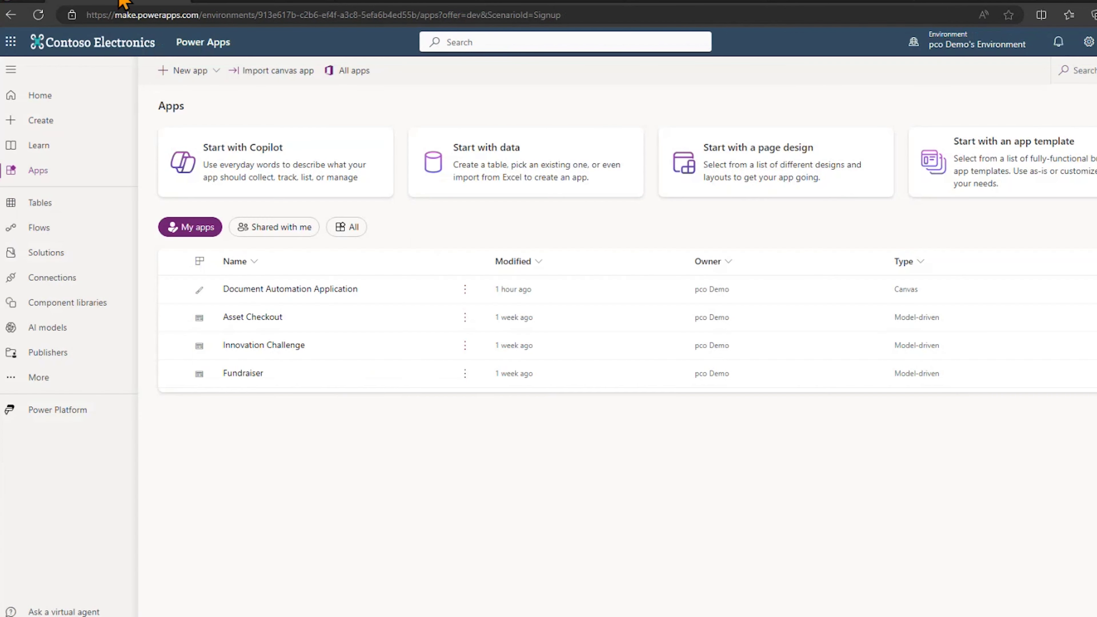
click(236, 5)
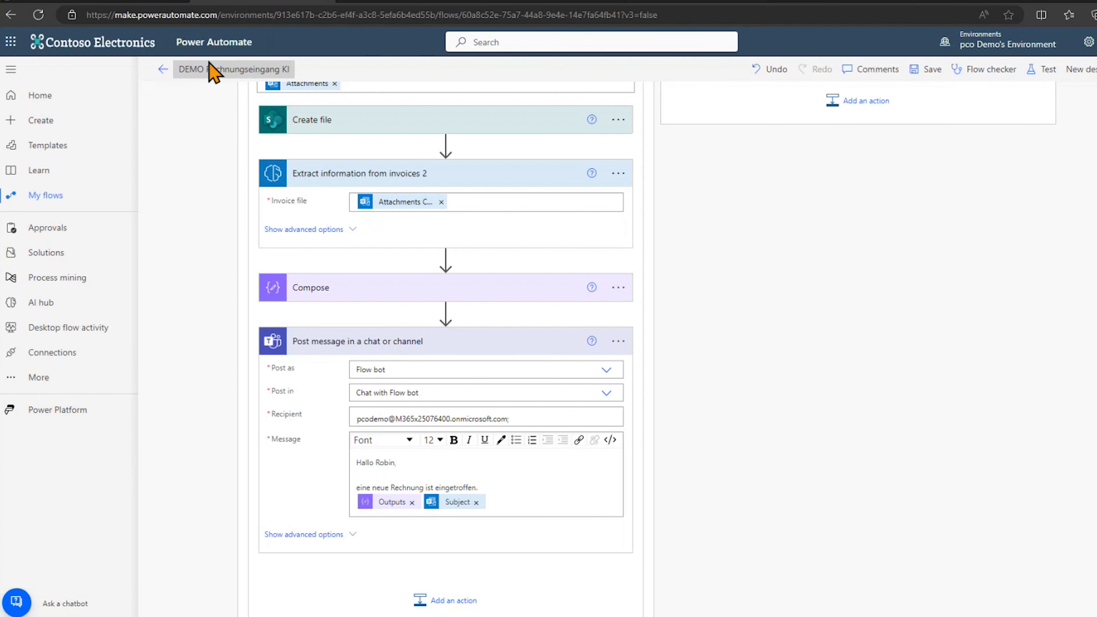
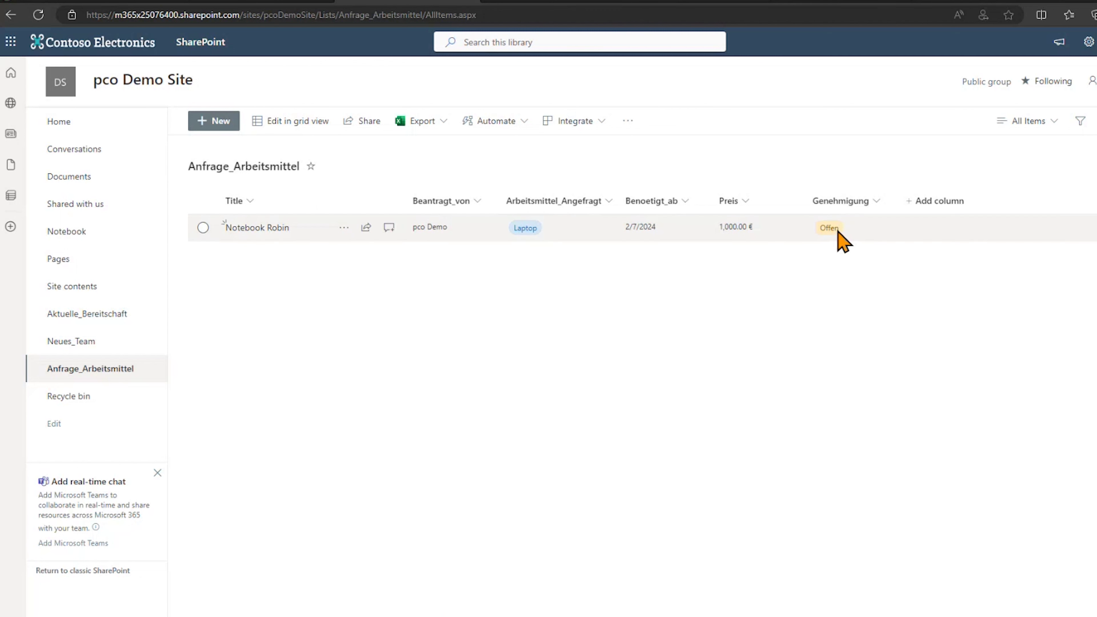
Open a new item form in the Anfrage_Arbeitsmittel list, check the Genehmigung choices and cancel without saving
click(212, 123)
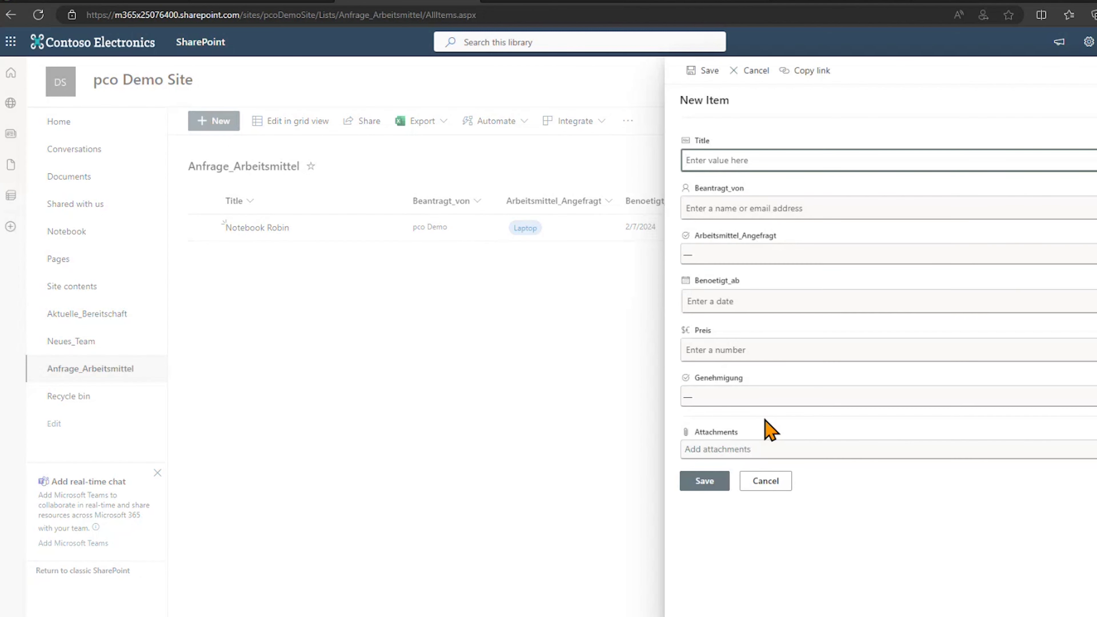
click(756, 403)
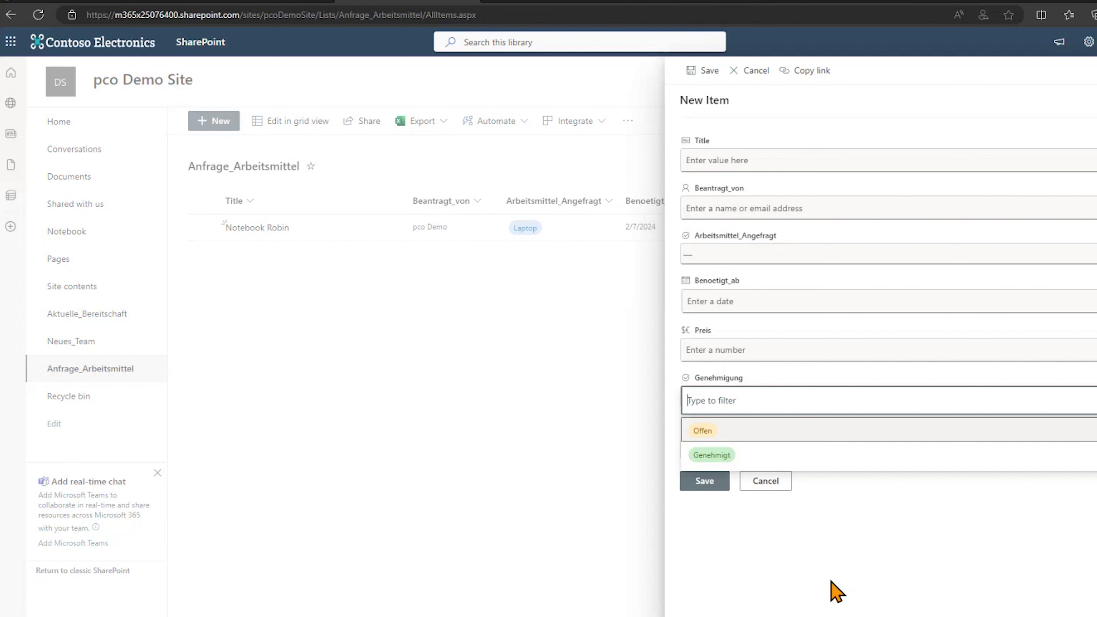
click(830, 590)
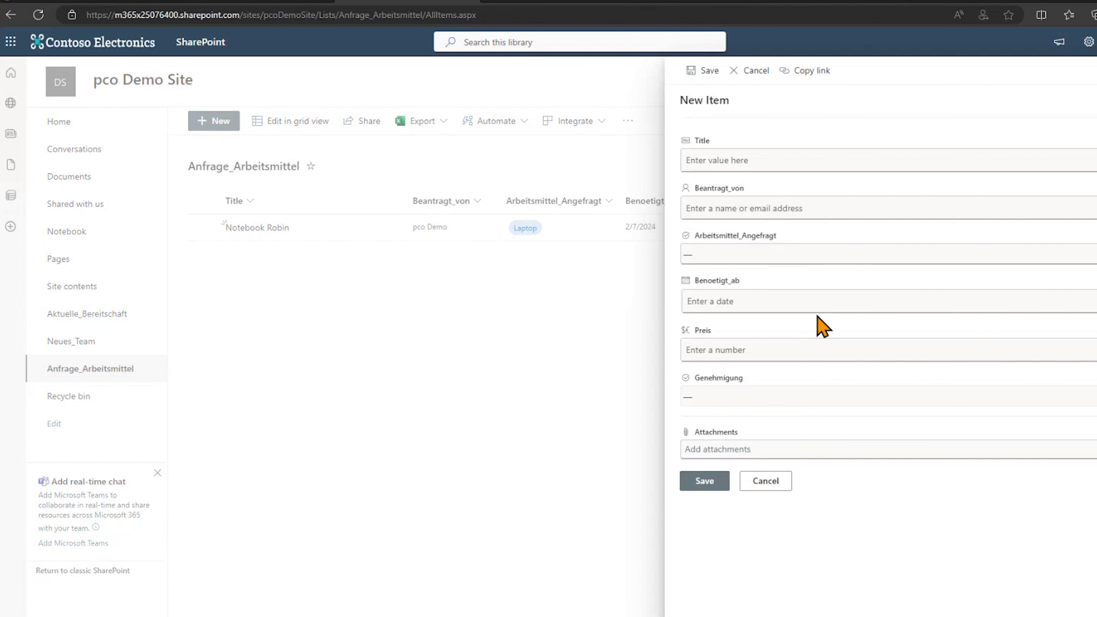
click(778, 483)
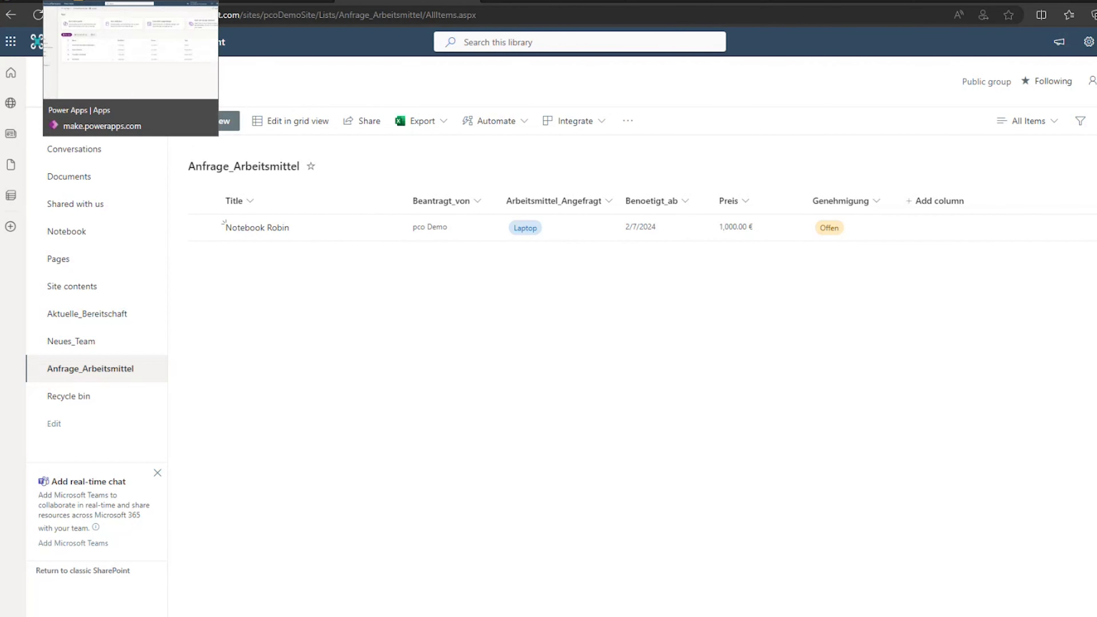
Switch to Power Apps and open the page for creating an app
click(117, 2)
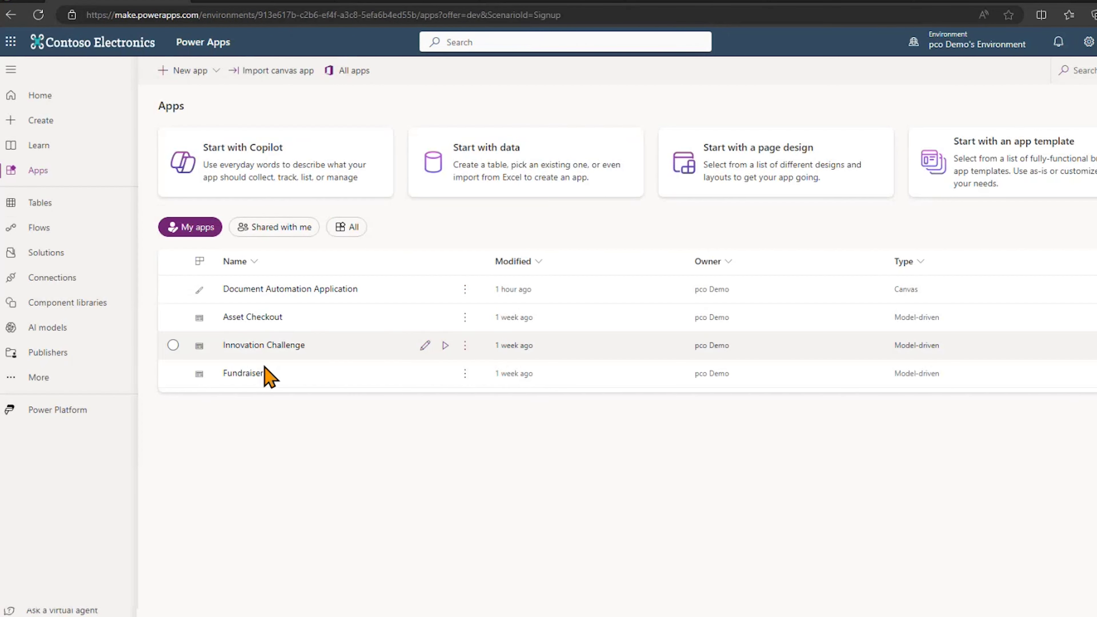
click(185, 73)
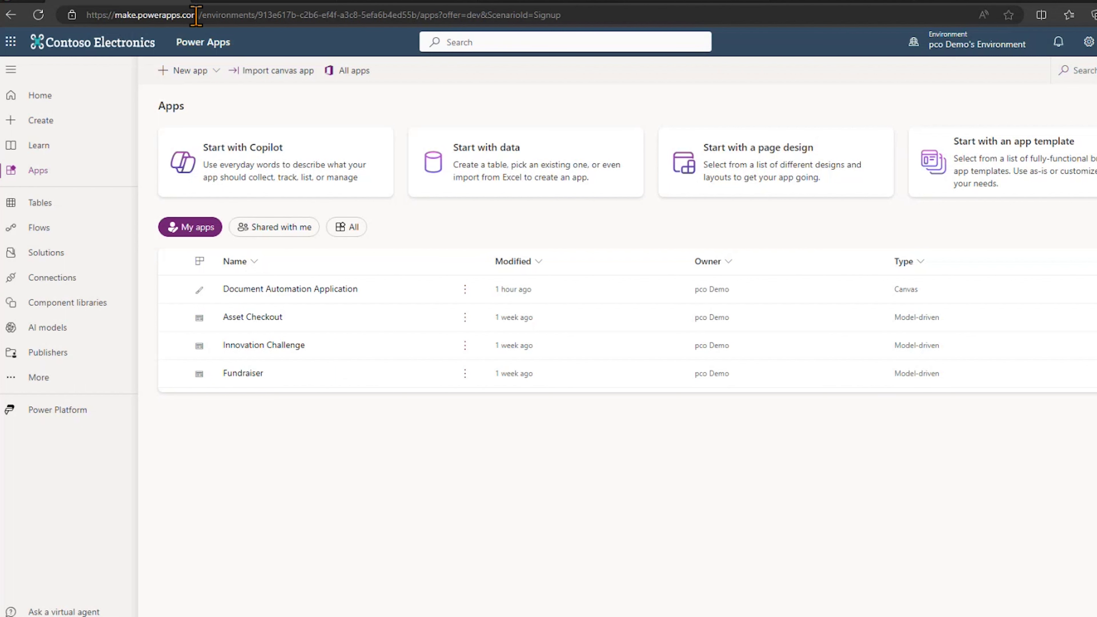
click(234, 4)
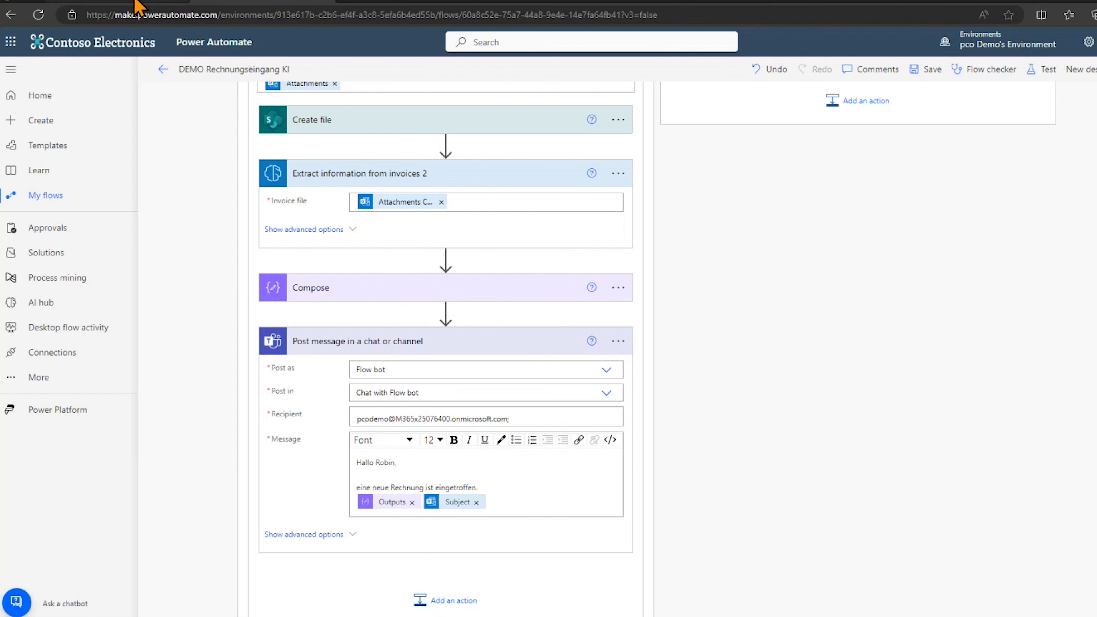
click(142, 5)
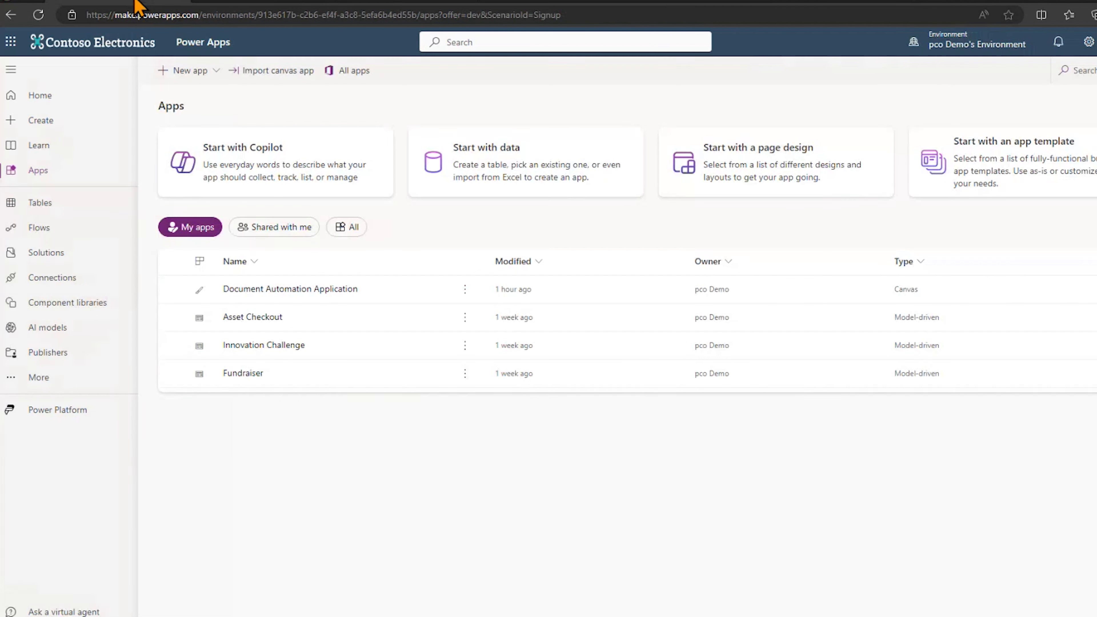
click(66, 126)
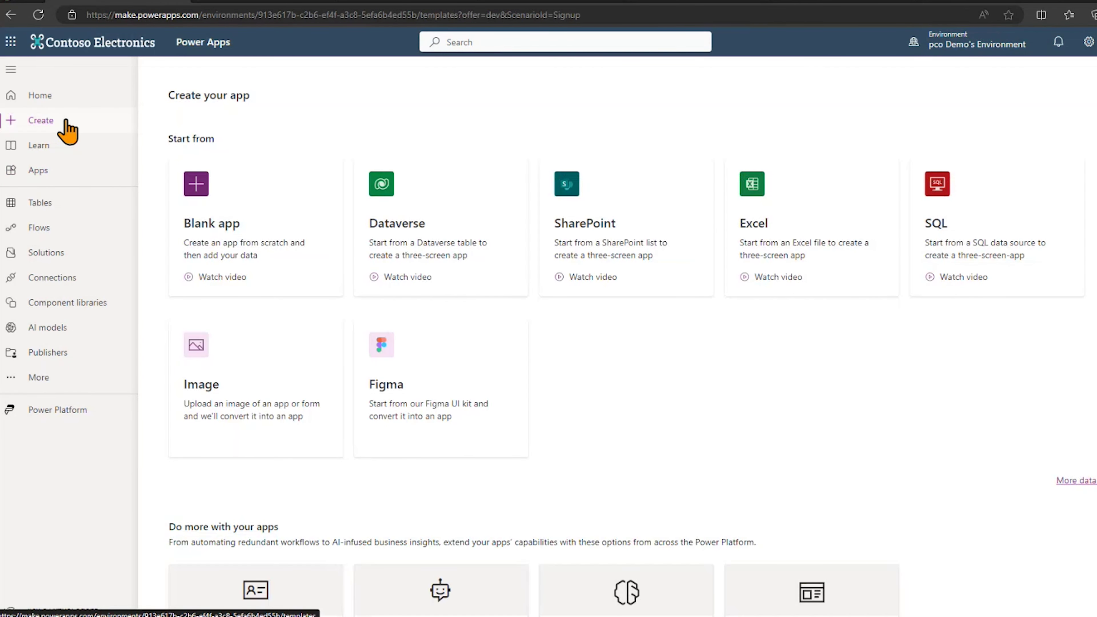
Create a canvas app from the Anfrage_Arbeitsmittel SharePoint list on the pco Demo Site, using the existing SharePoint connection
click(624, 246)
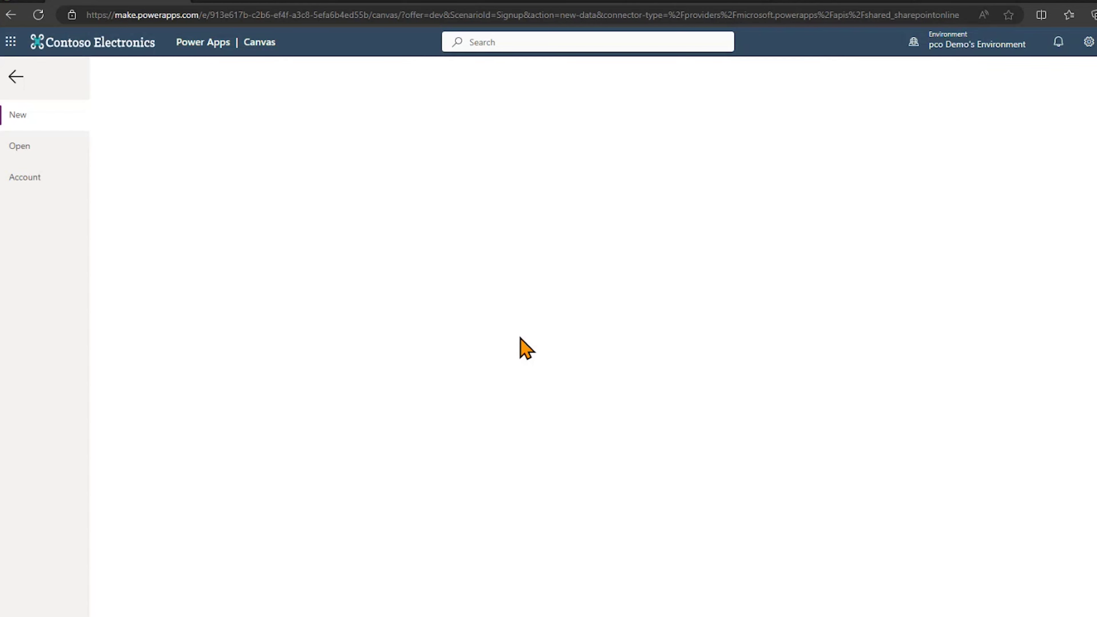
click(209, 194)
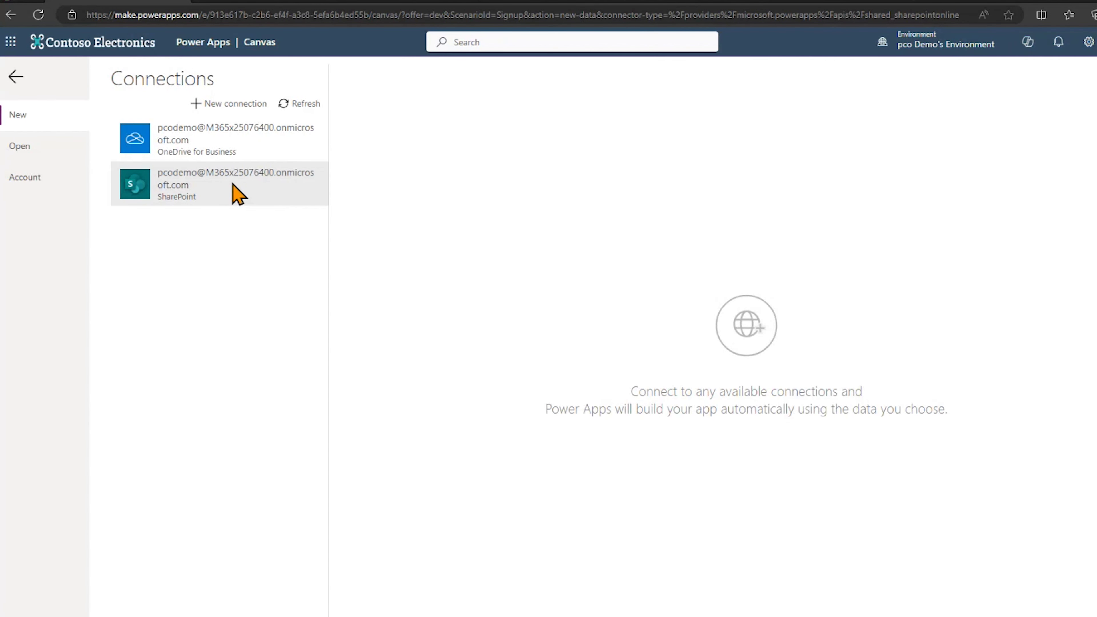
click(211, 190)
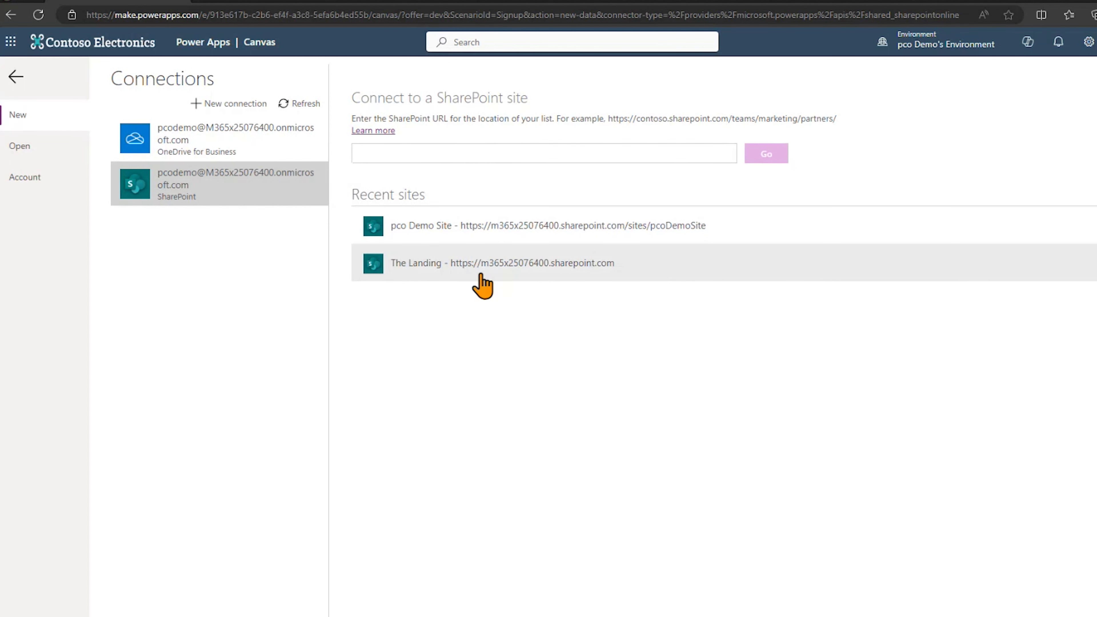
click(482, 234)
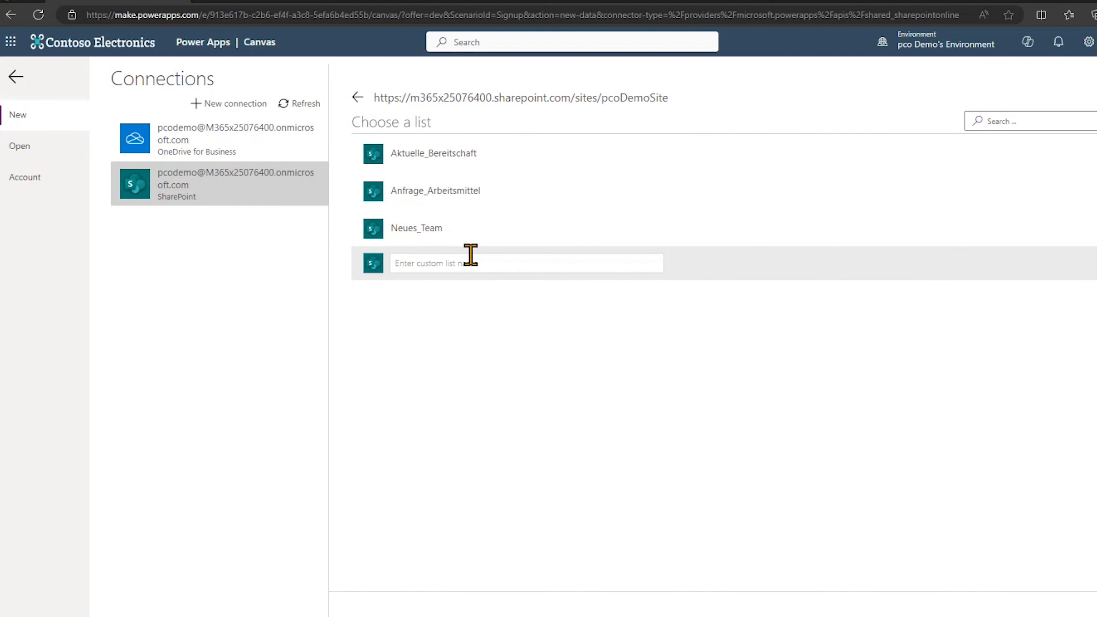
click(451, 196)
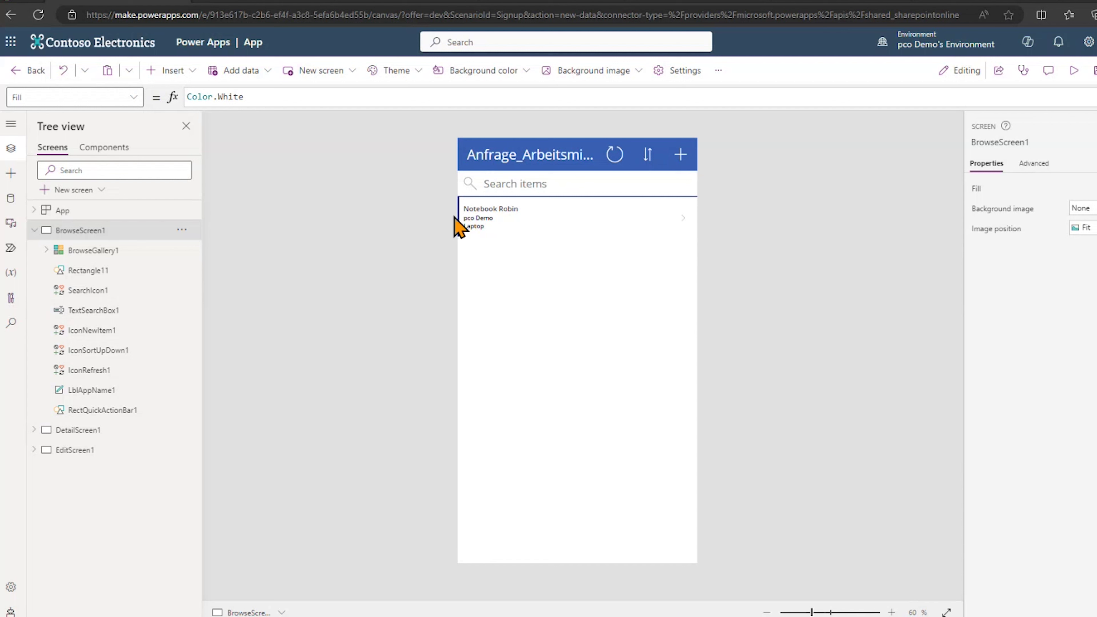
Try the generated app by opening the Notebook entry's detail screen from the gallery and going back to the browse screen
click(475, 218)
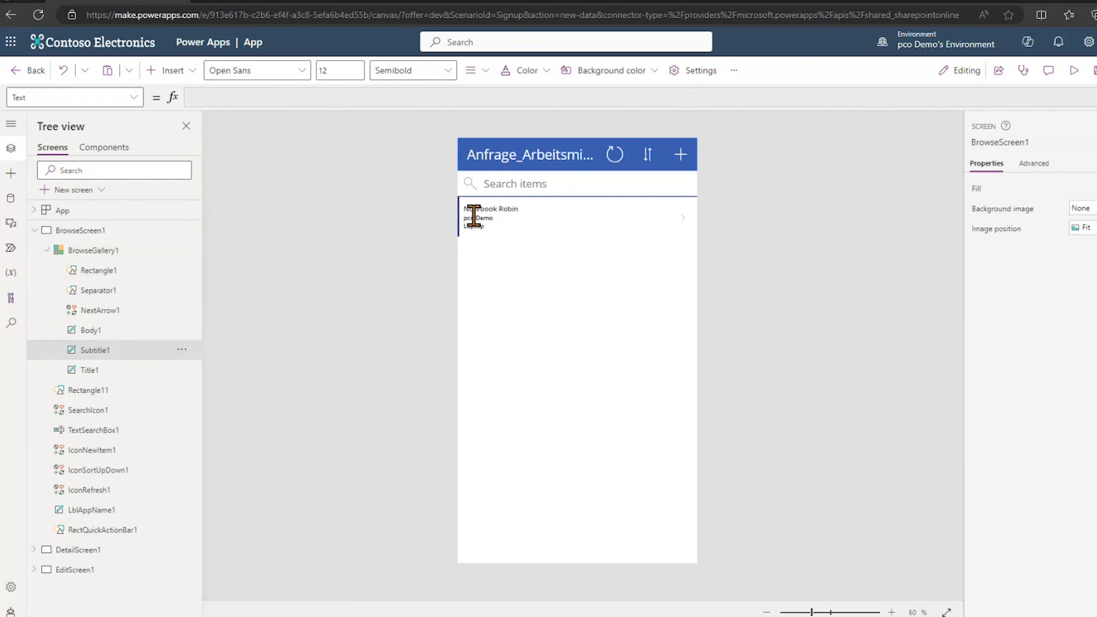
alt+click(490, 216)
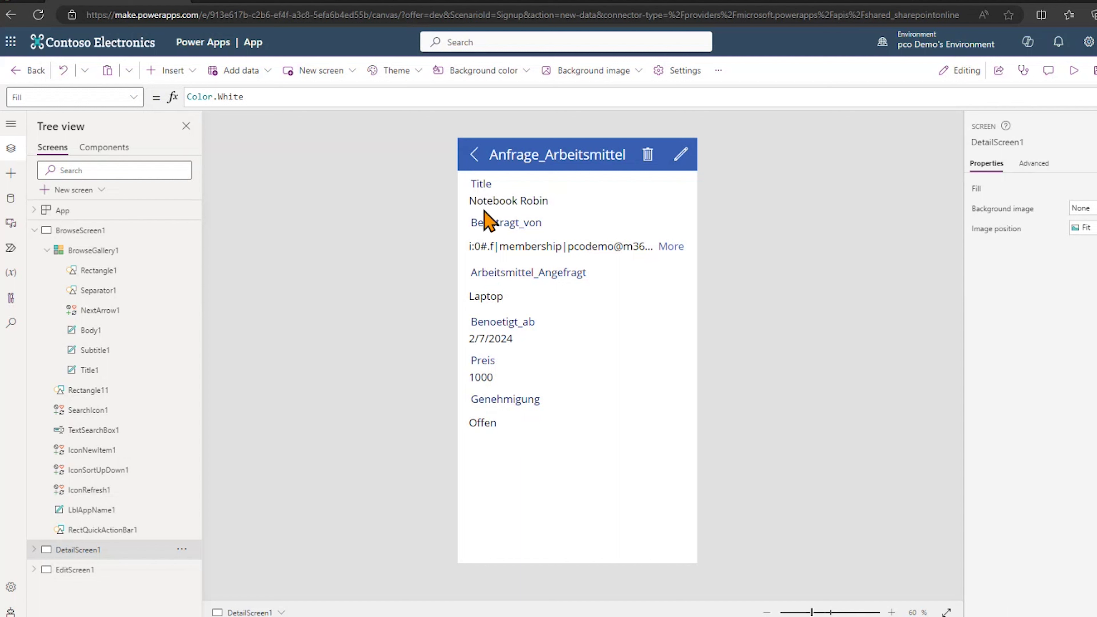
alt+click(472, 157)
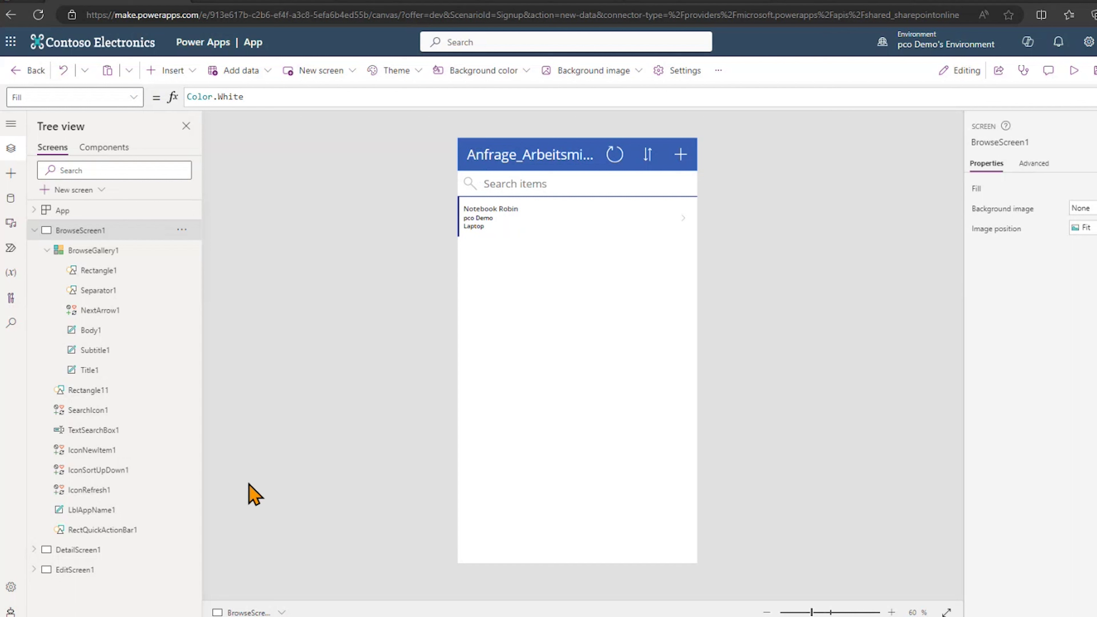
Expand EditScreen1 and display its EditForm1 to examine the input fields
click(34, 570)
scroll(125, 452, down, 1)
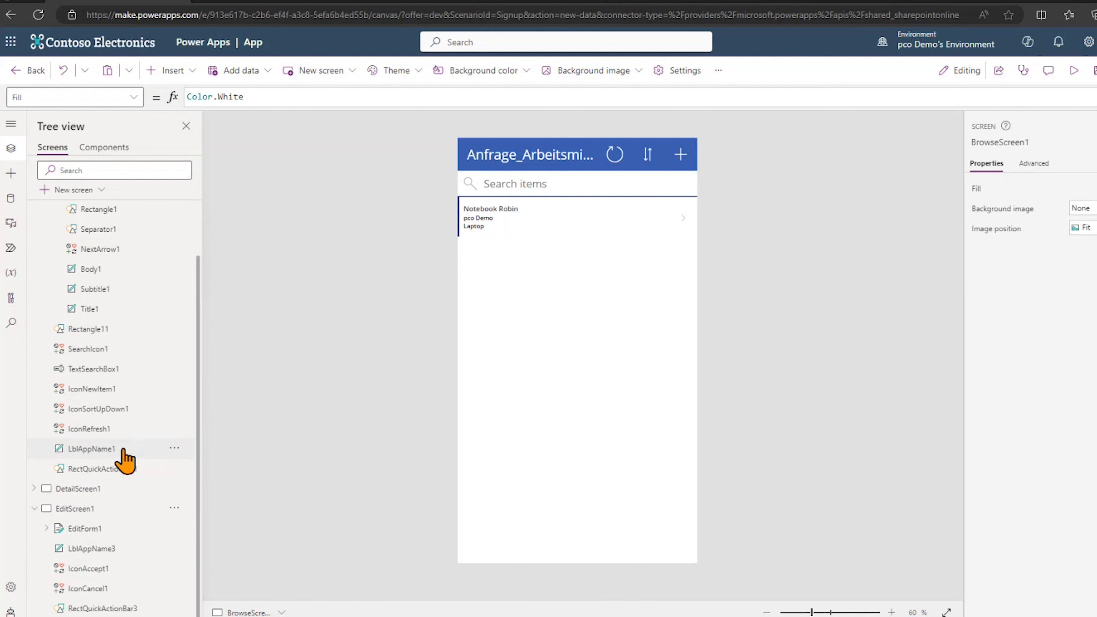
click(99, 534)
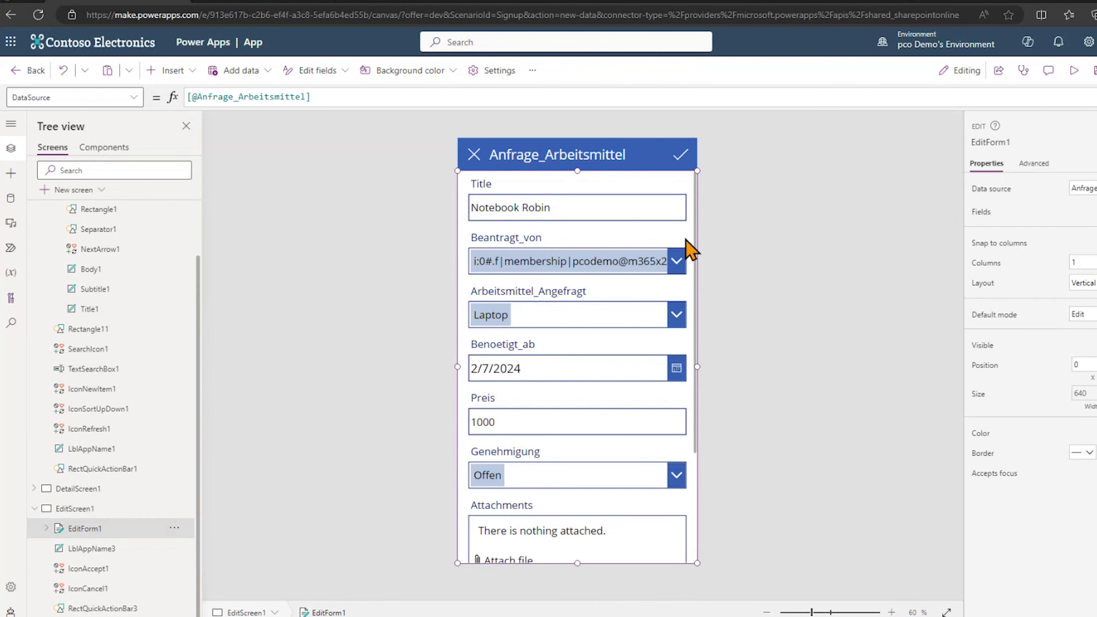
Select BrowseGallery1 on the browse screen and examine which list columns its body, subtitle and title show
scroll(93, 285, up, 1)
scroll(91, 286, up, 2)
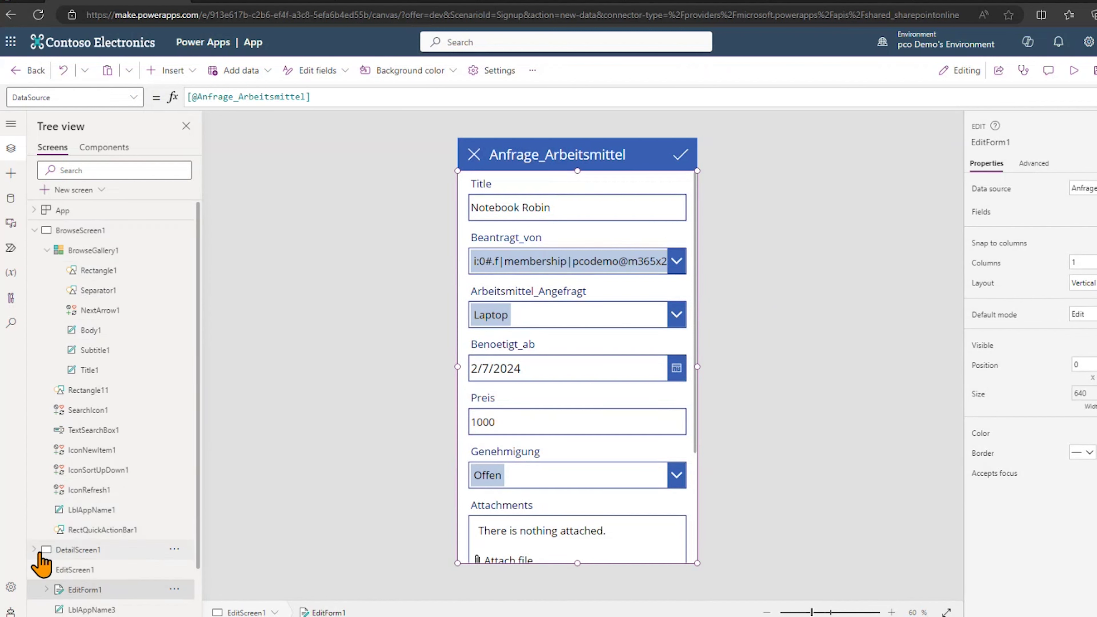
click(116, 252)
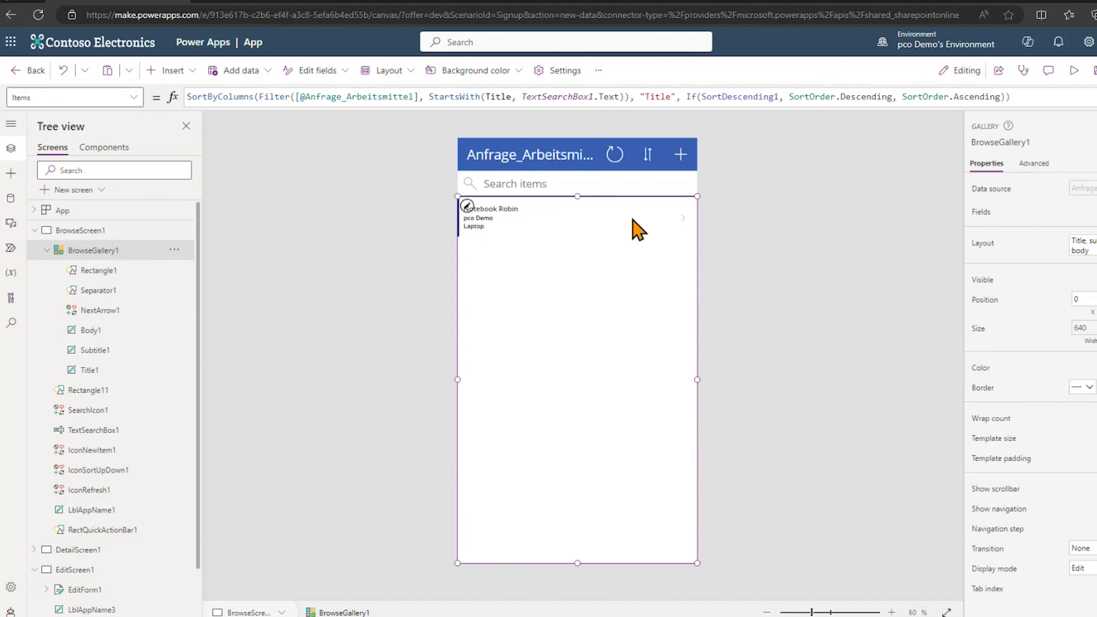
click(1082, 211)
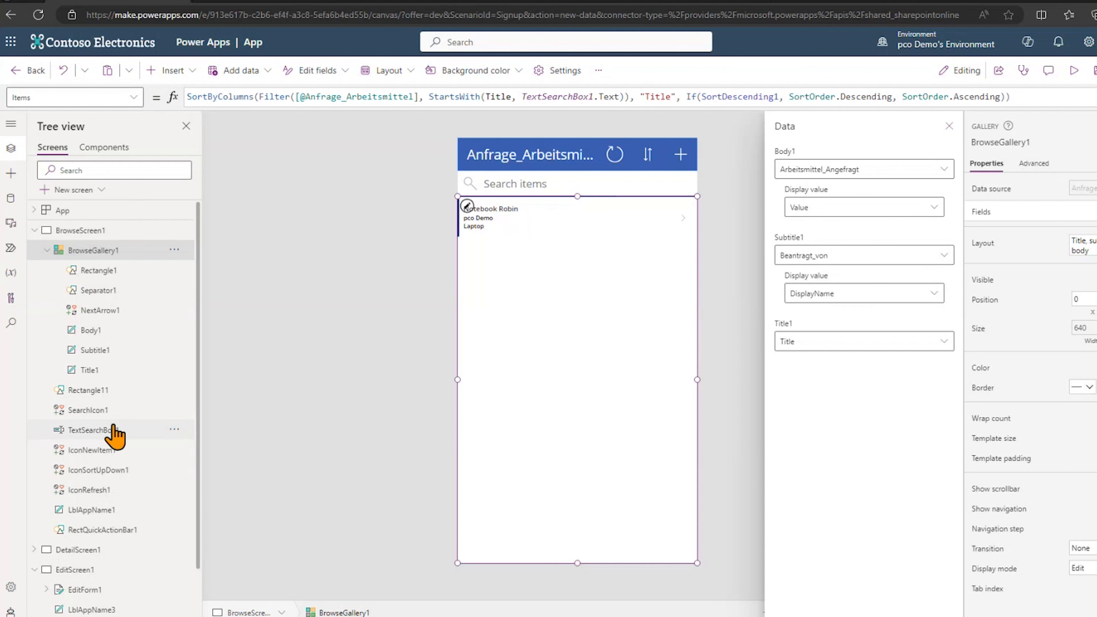
Remove the Genehmigung field from DetailForm1 on DetailScreen1
scroll(117, 433, down, 2)
click(34, 484)
scroll(141, 477, down, 2)
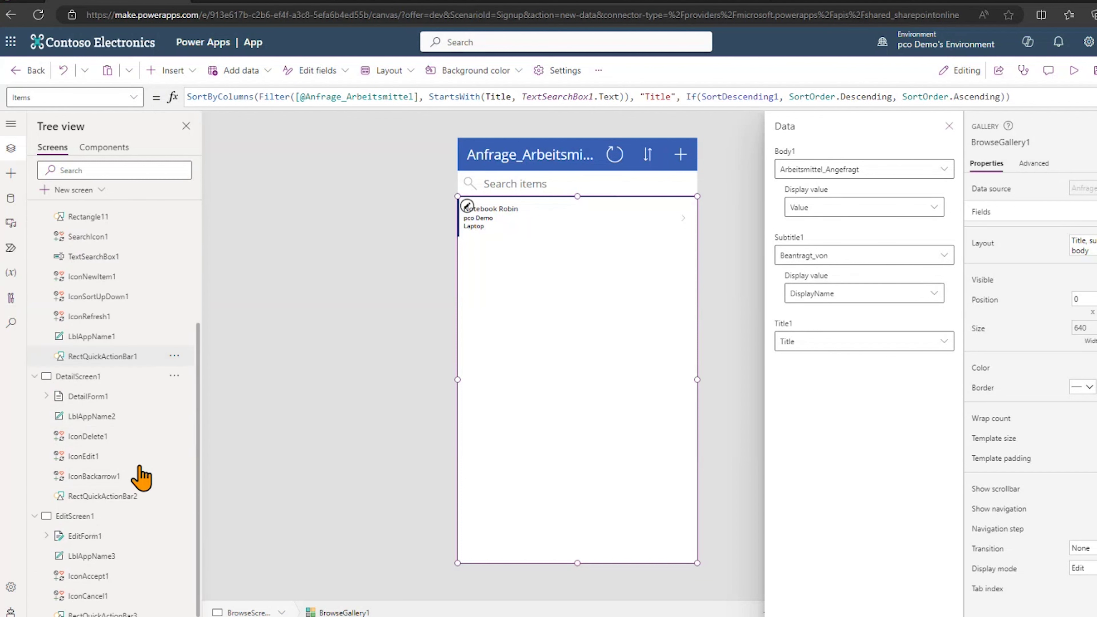
click(116, 390)
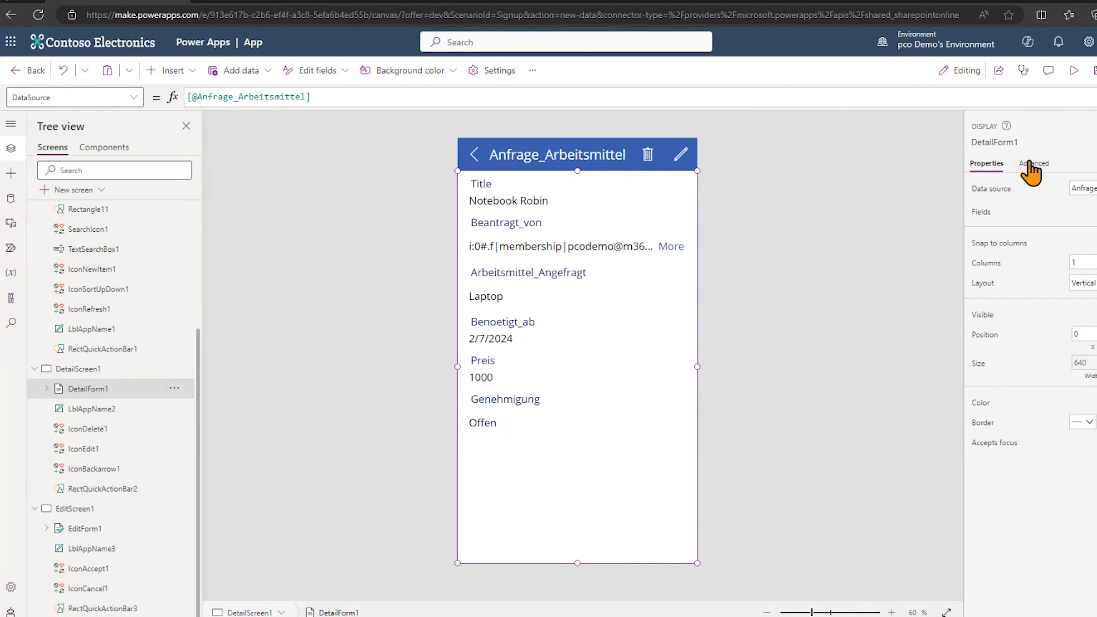
click(1080, 211)
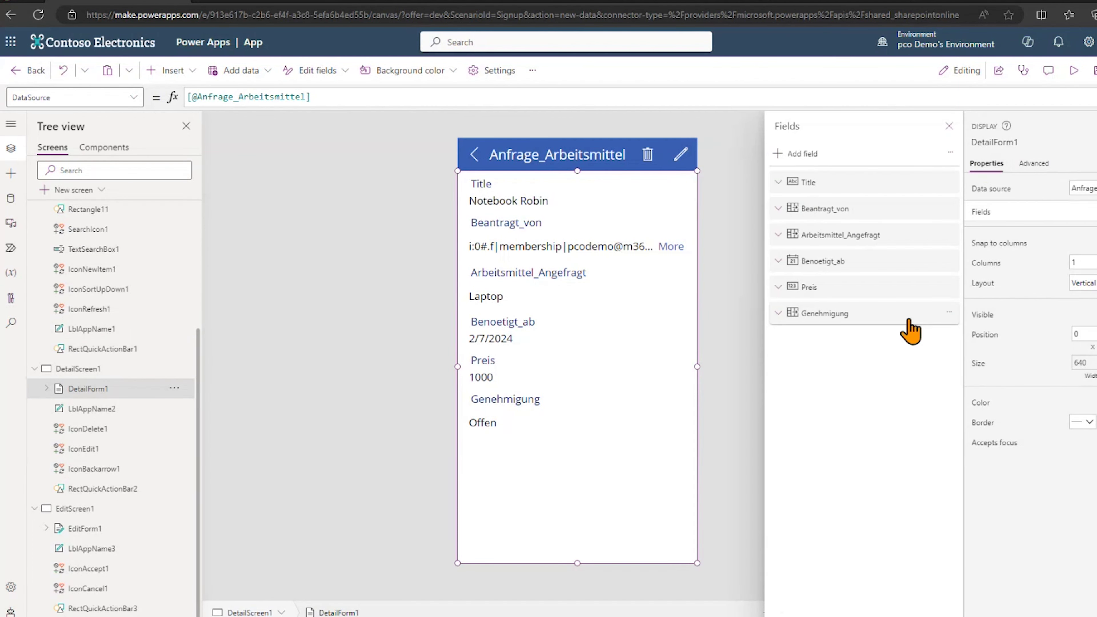
click(951, 314)
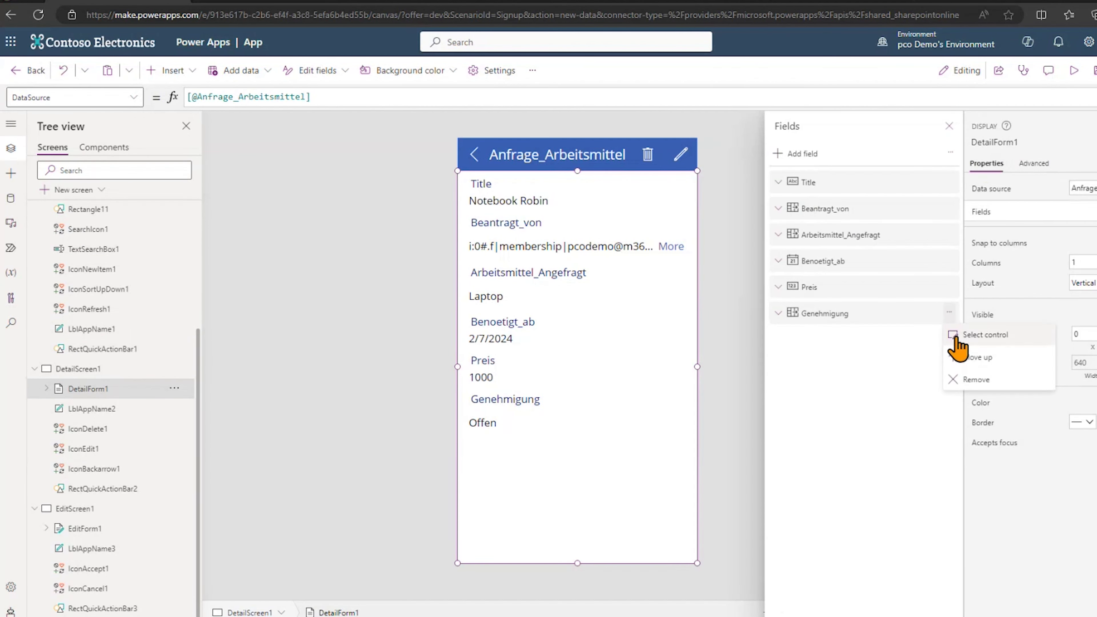
click(970, 381)
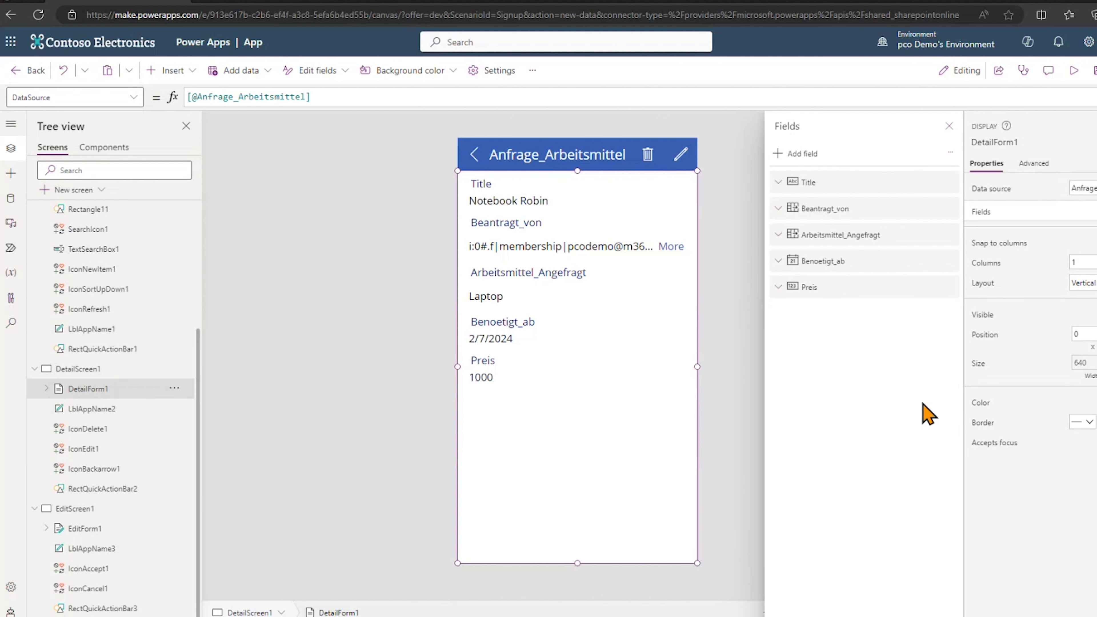
click(949, 125)
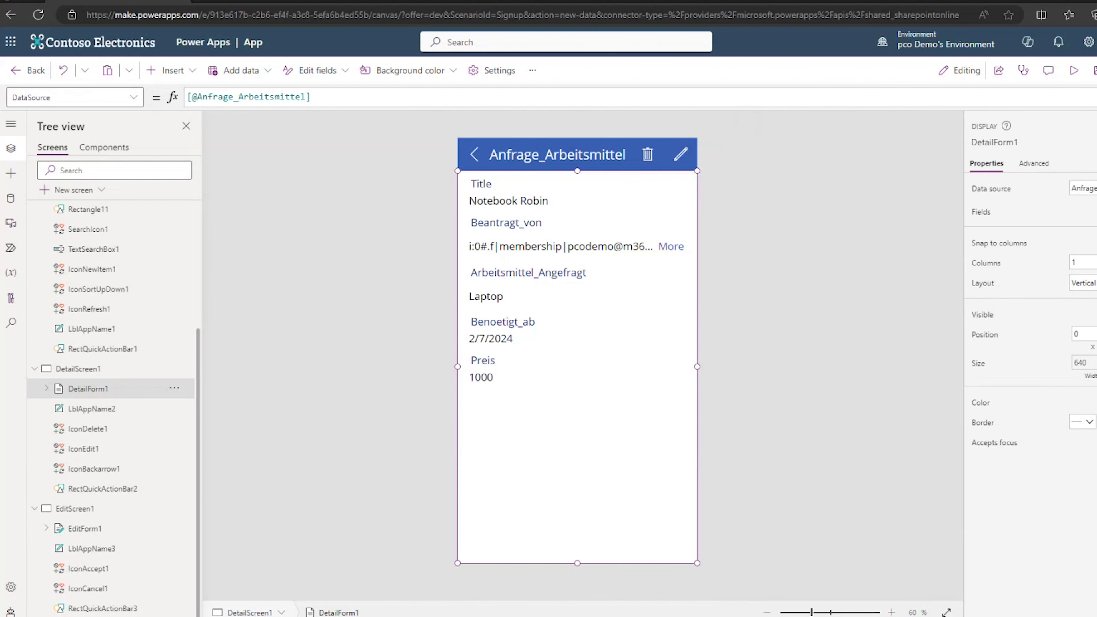
Remove the Genehmigung and Attachments fields from EditForm1 on EditScreen1
click(484, 298)
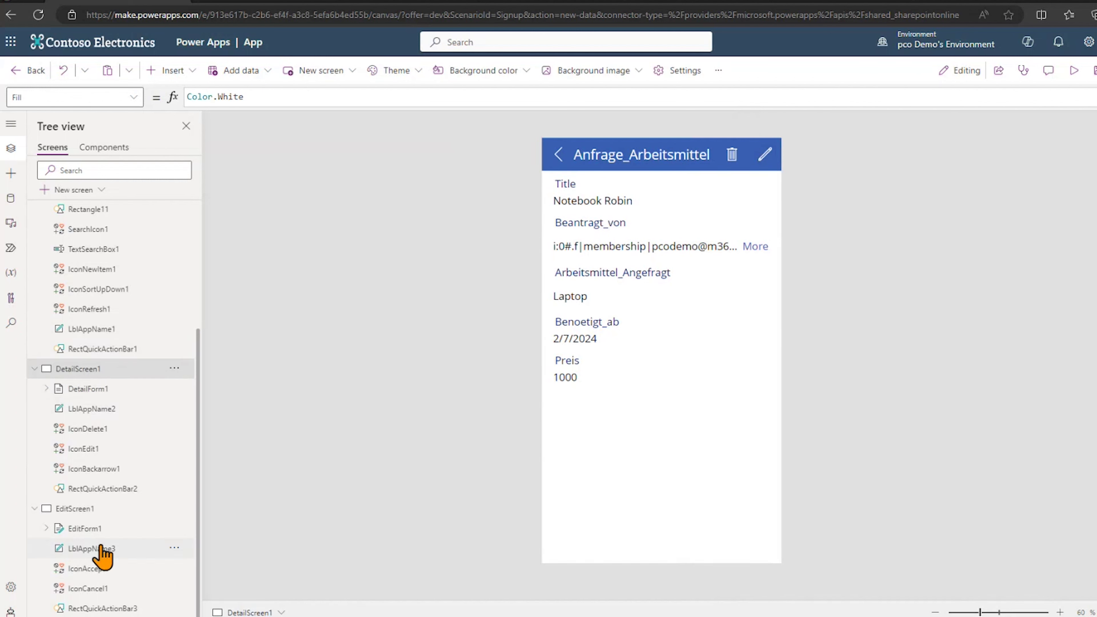
click(99, 528)
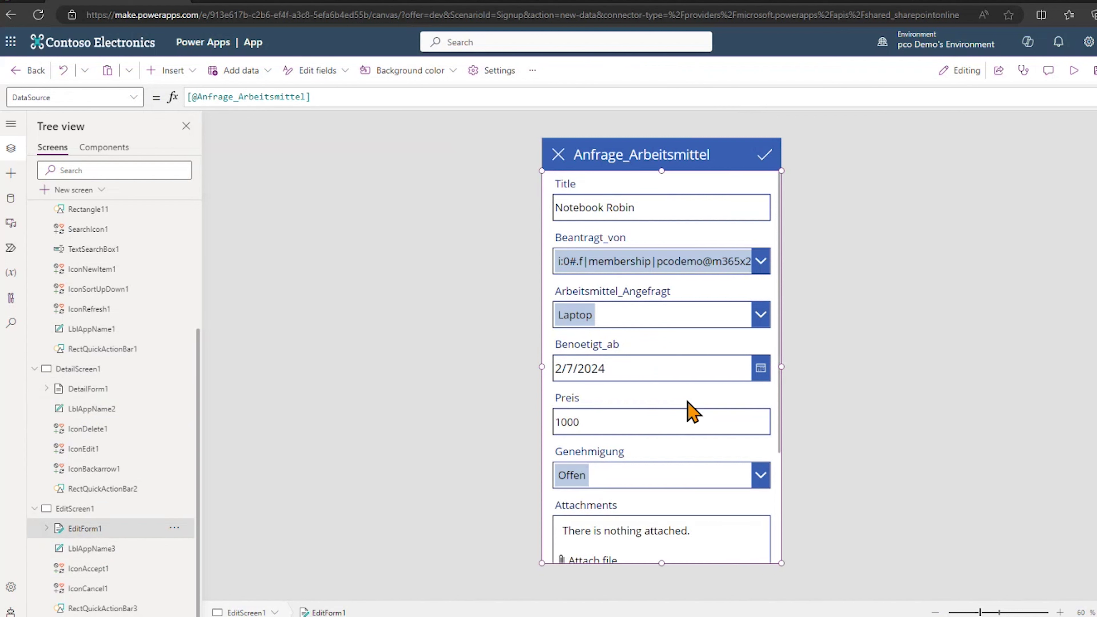
click(665, 459)
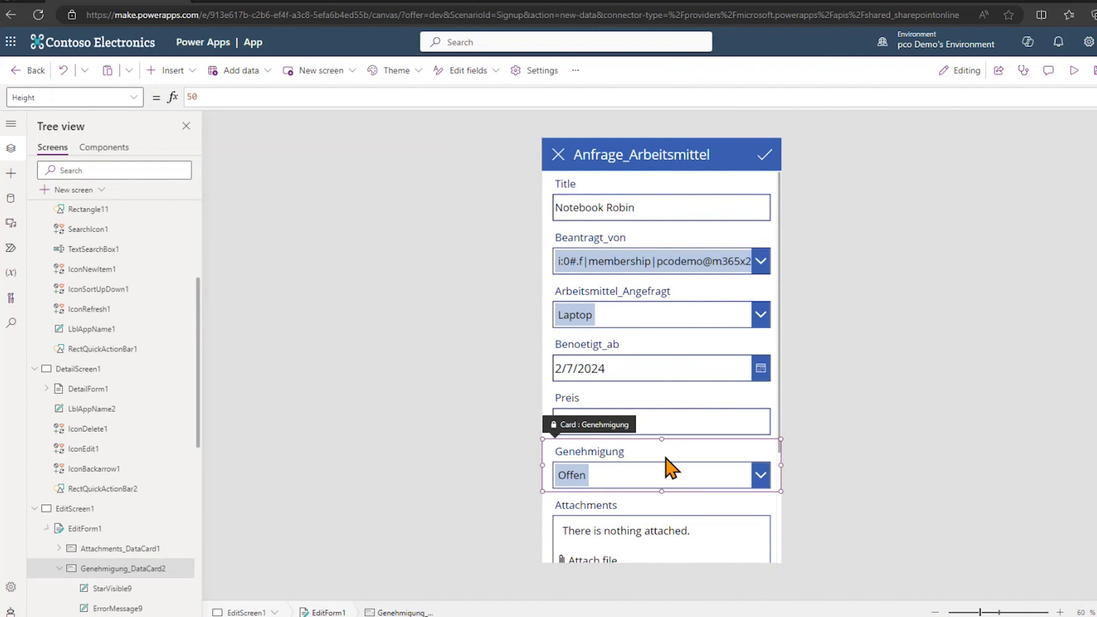
click(99, 509)
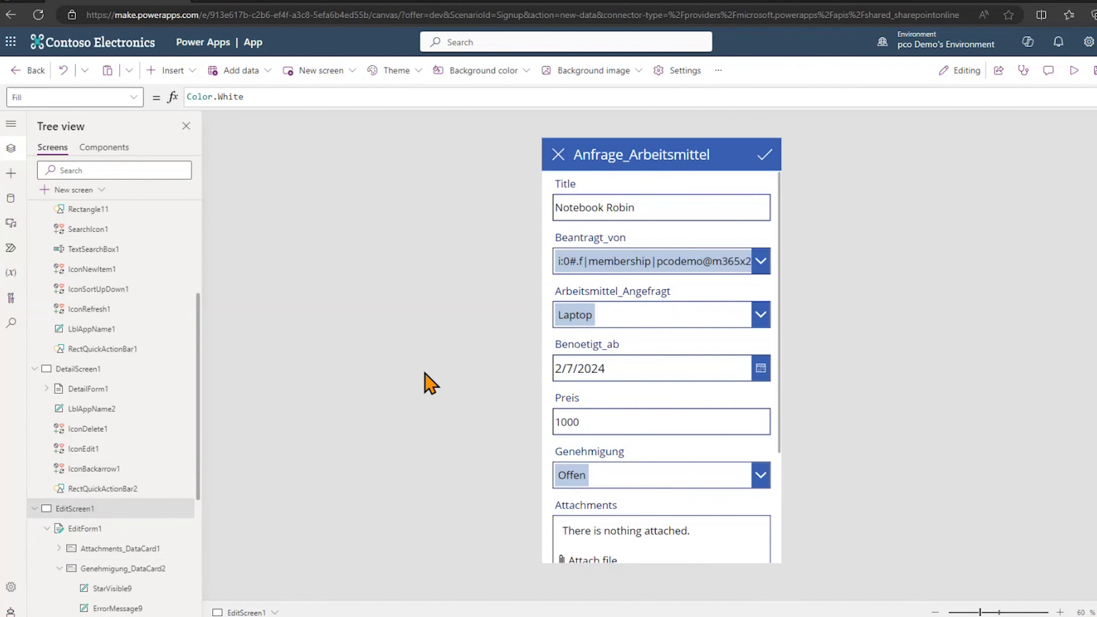
click(90, 528)
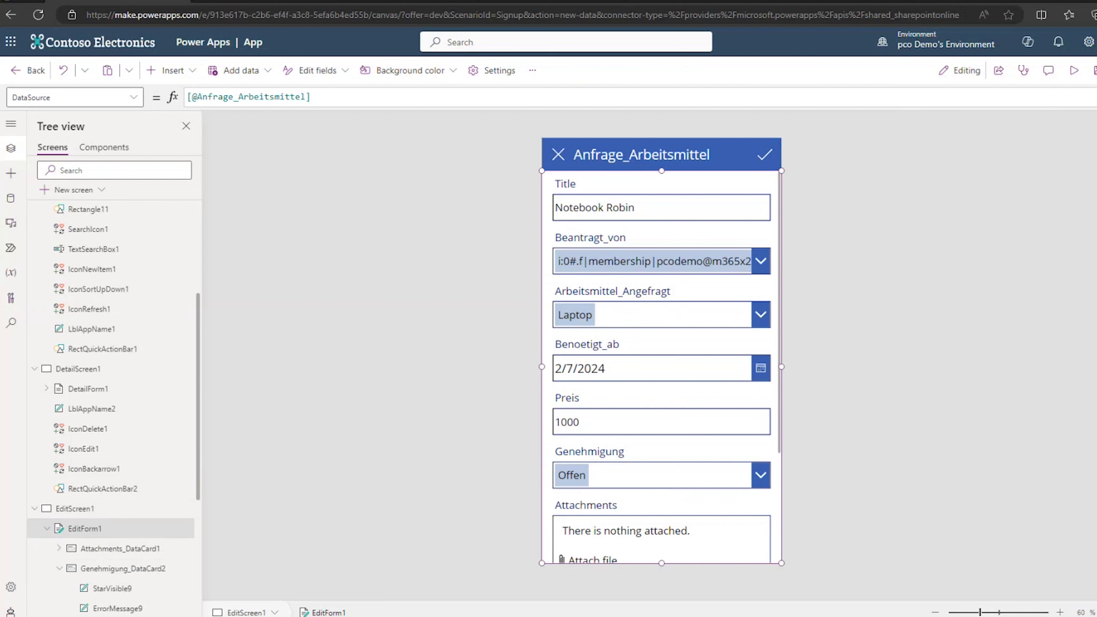
click(1076, 212)
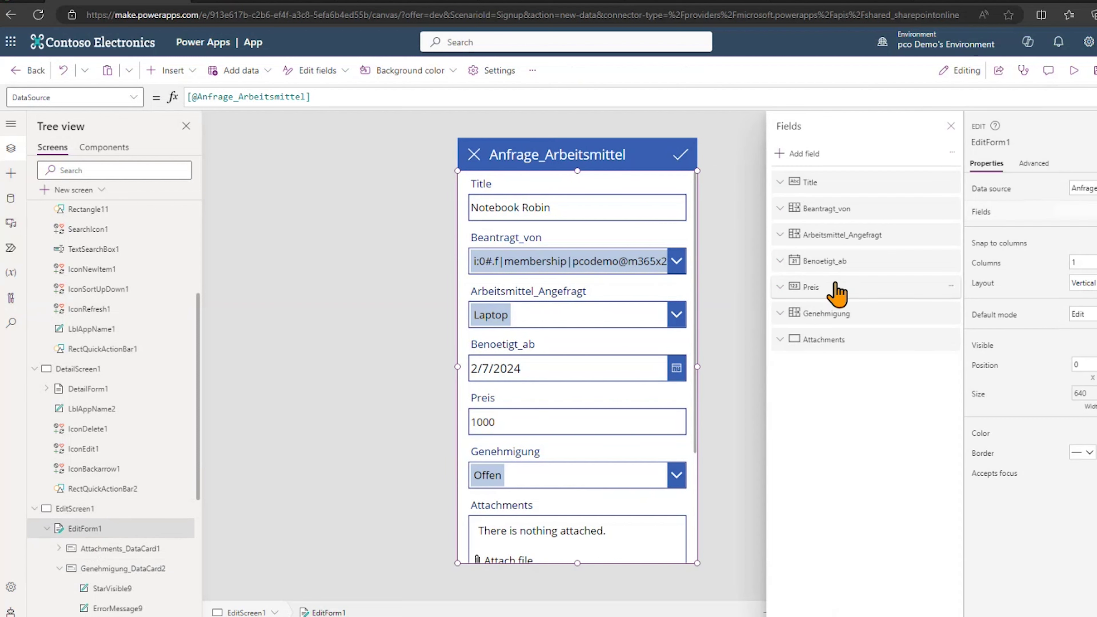
click(951, 314)
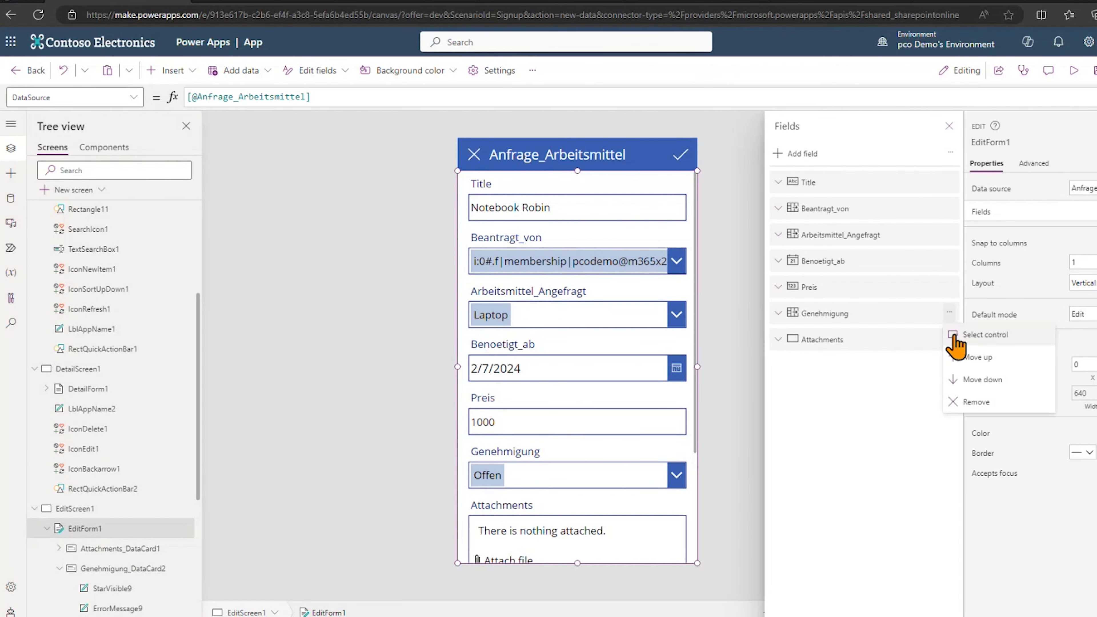
click(958, 404)
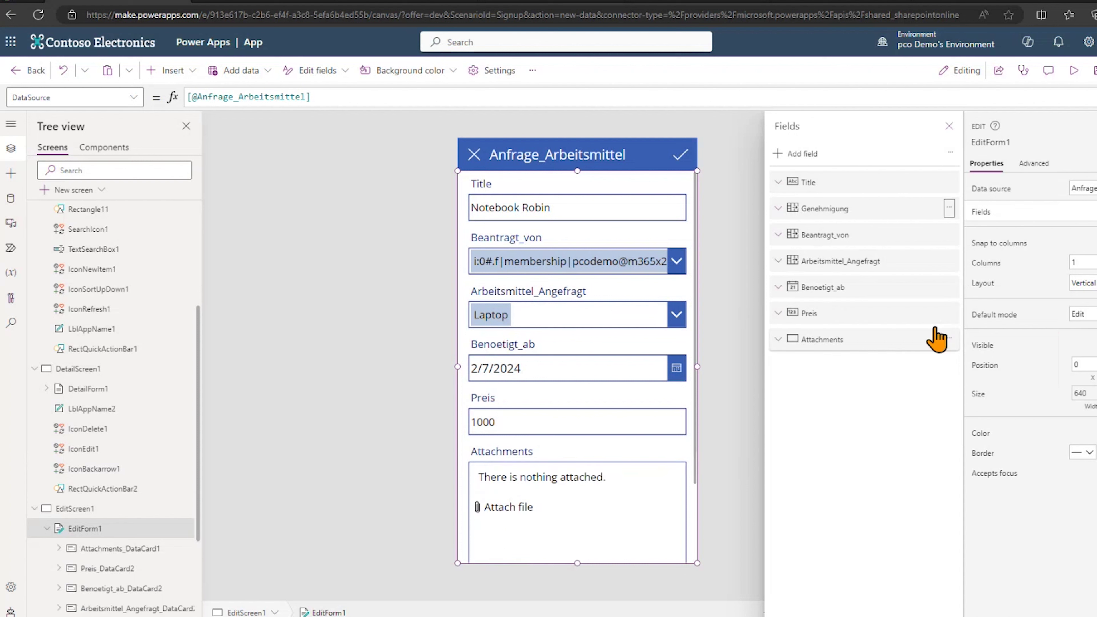
click(948, 312)
click(967, 389)
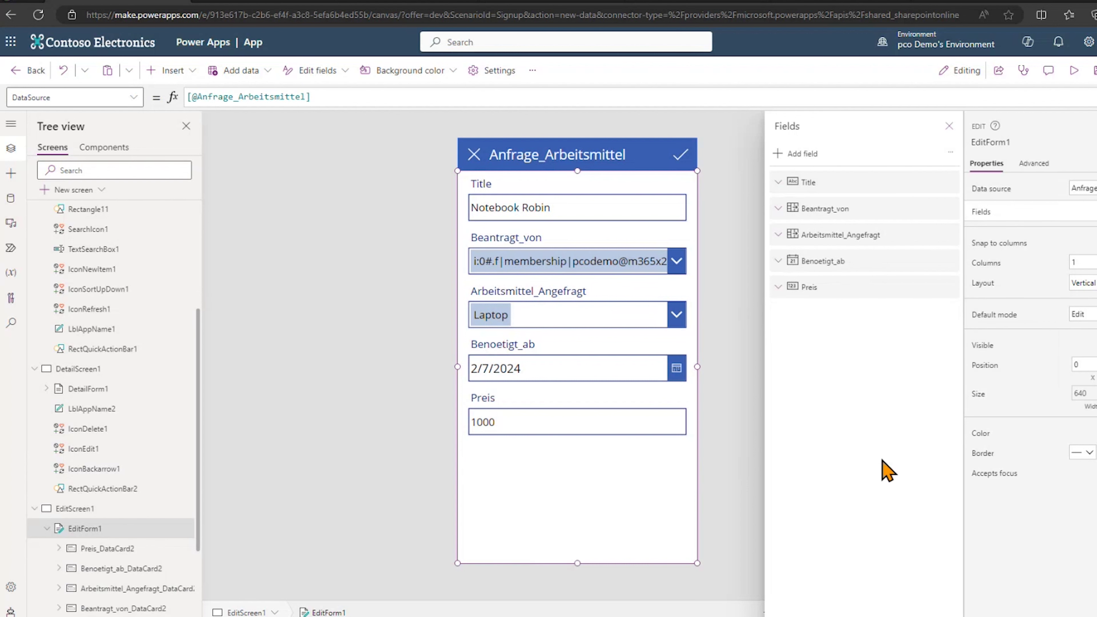
click(949, 128)
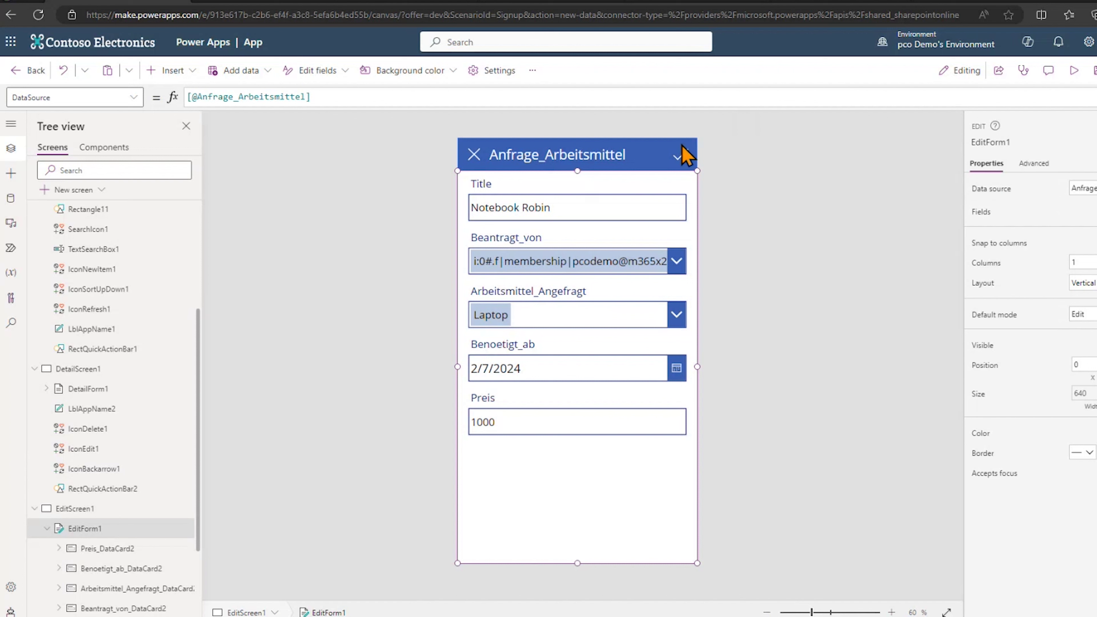
Return to the browse screen, start a new entry from there, and run the app in preview
key(alt)
alt+click(475, 156)
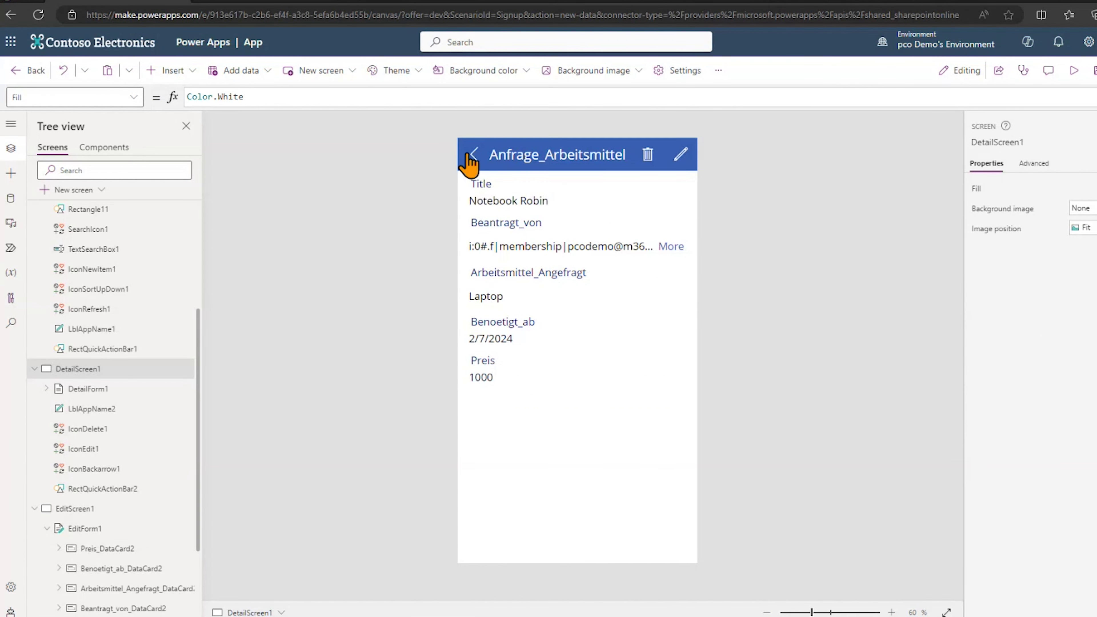
alt+click(474, 155)
alt+click(681, 156)
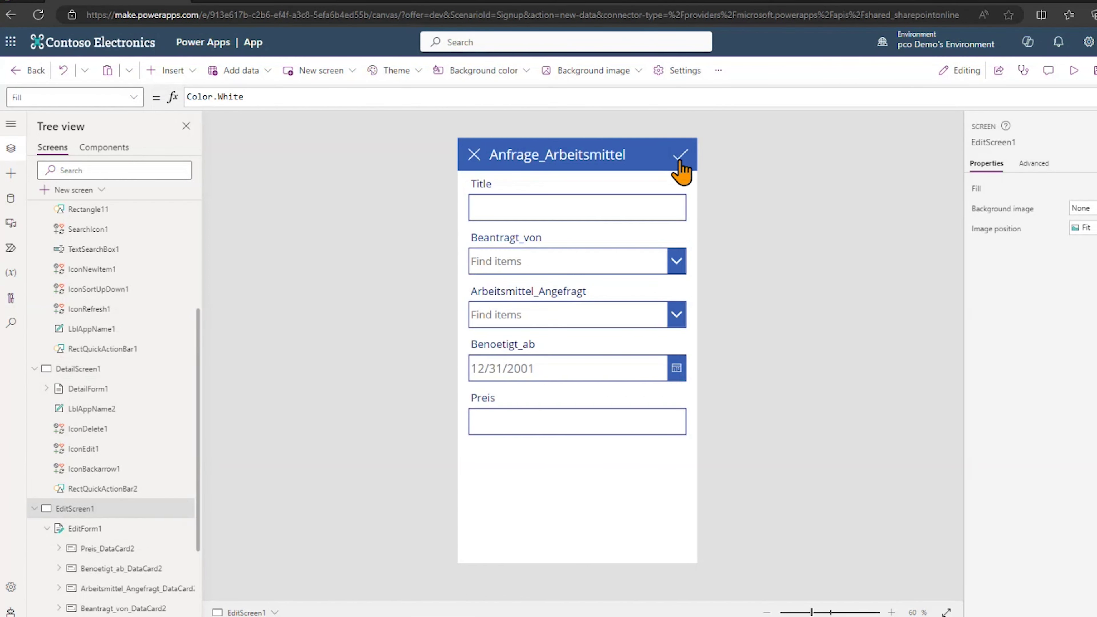
click(577, 208)
click(1069, 73)
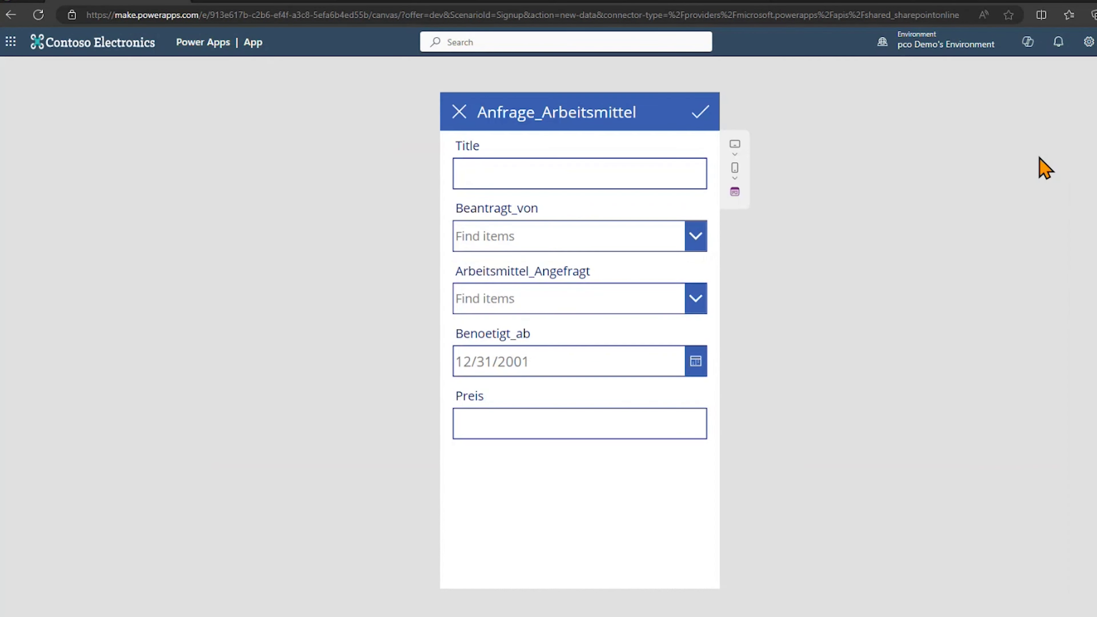
Submit a new entry titled Testeintrag with the administrator as Beantragt_von, Bildschirm as Arbeitsmittel_Angefragt, 2/8/2024 as Benoetigt_ab and 500 as Preis
click(557, 179)
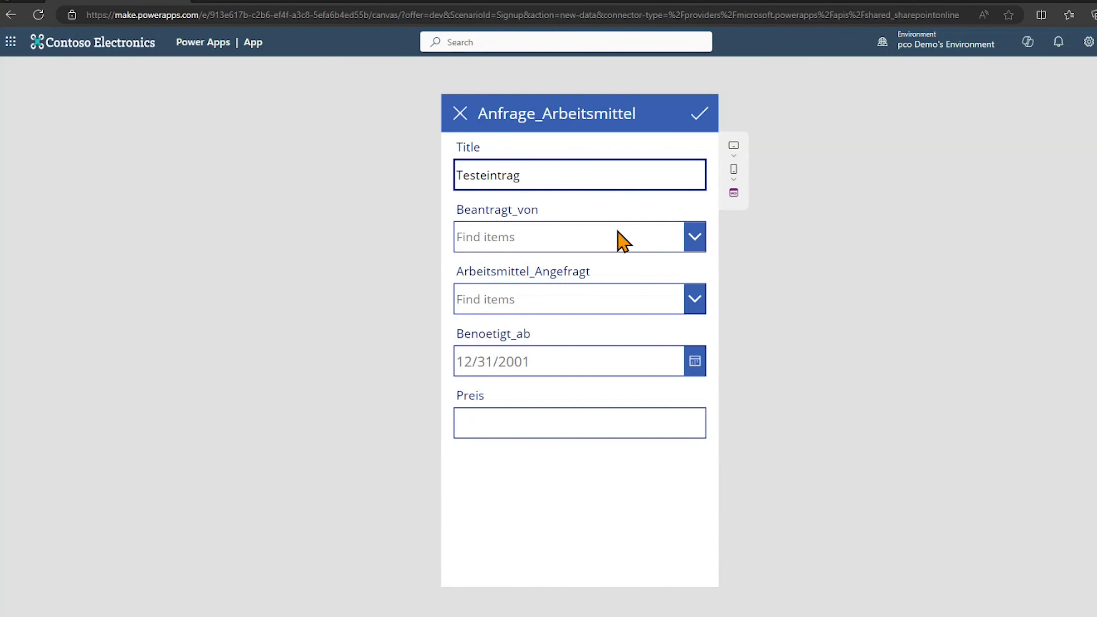
click(694, 237)
click(603, 267)
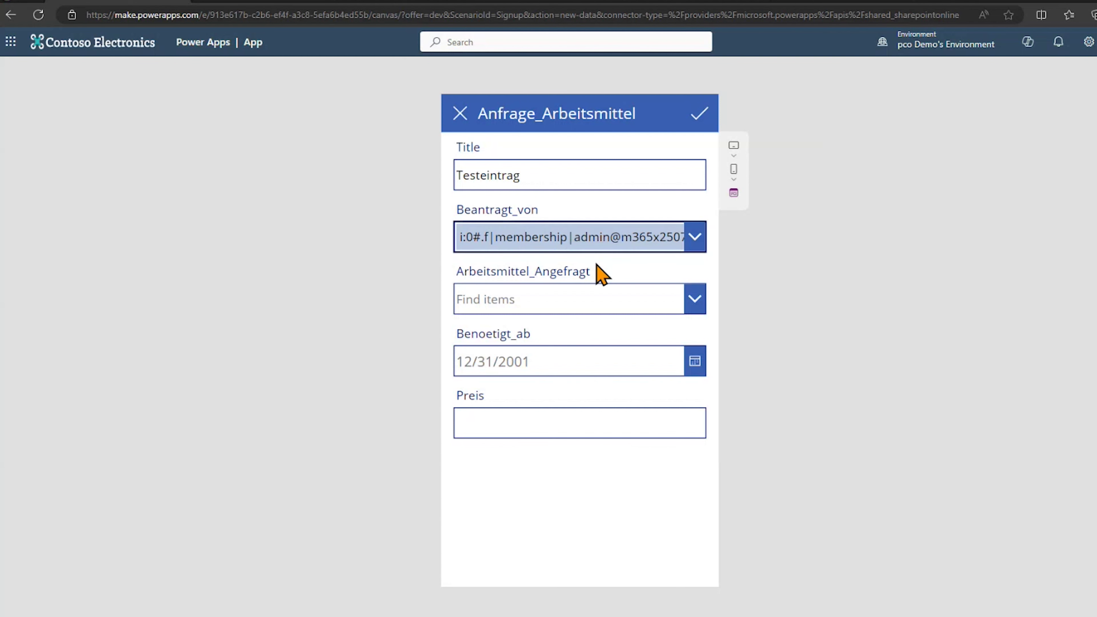
click(615, 298)
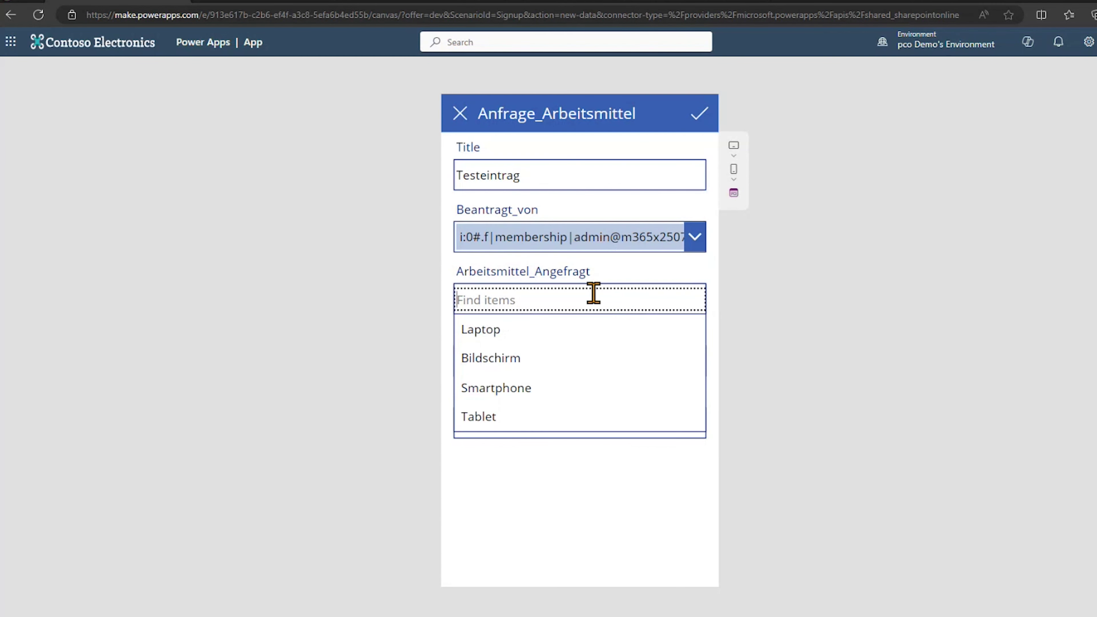
click(552, 361)
click(693, 363)
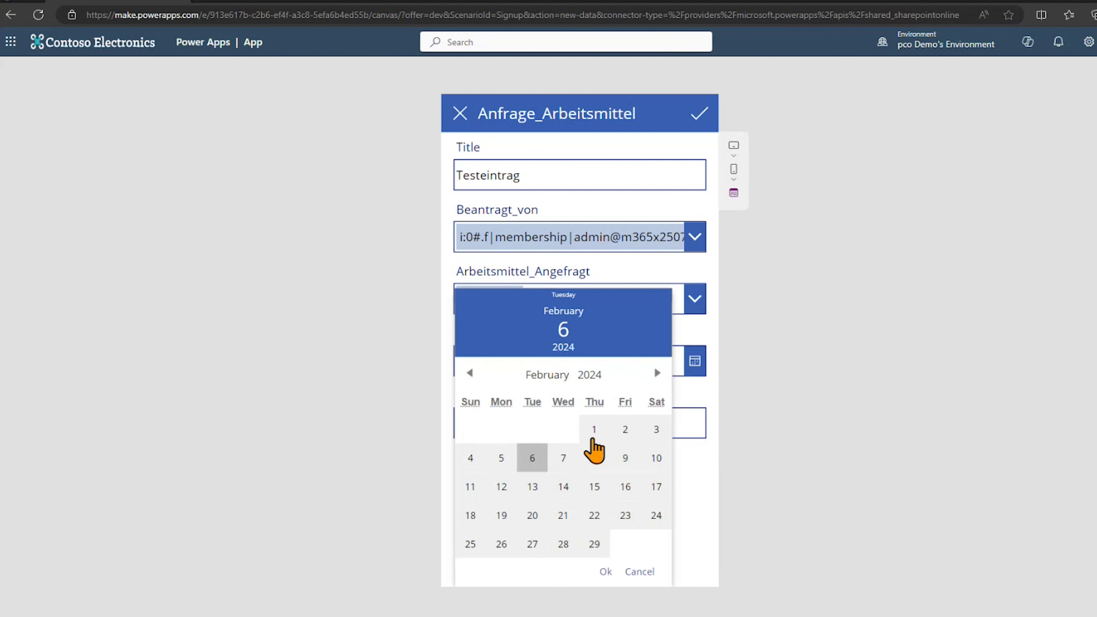
click(594, 457)
click(605, 572)
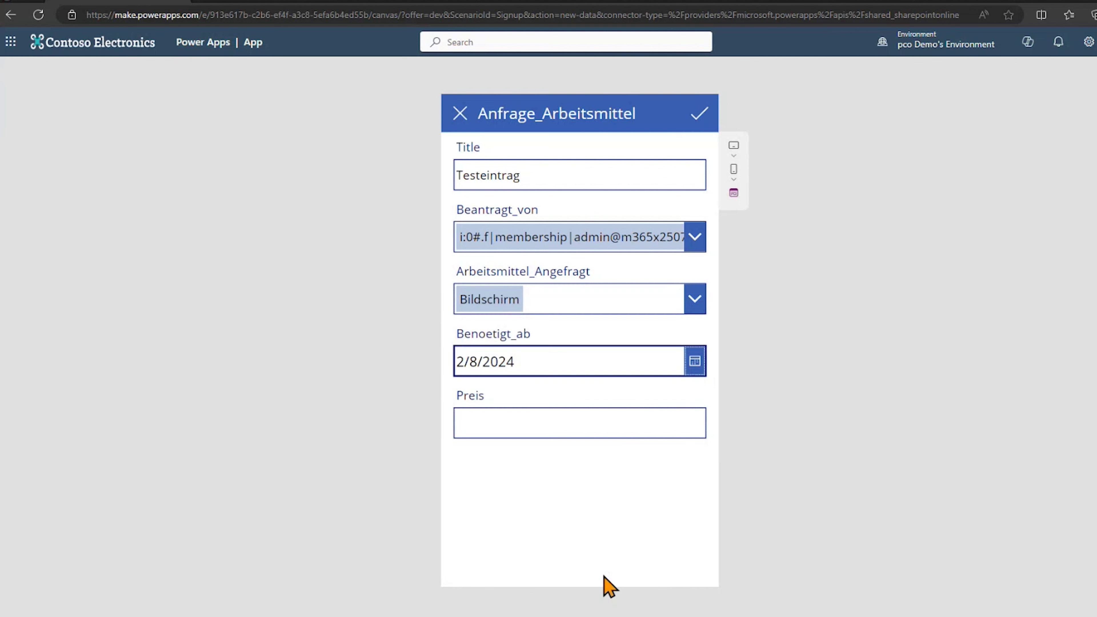
click(585, 424)
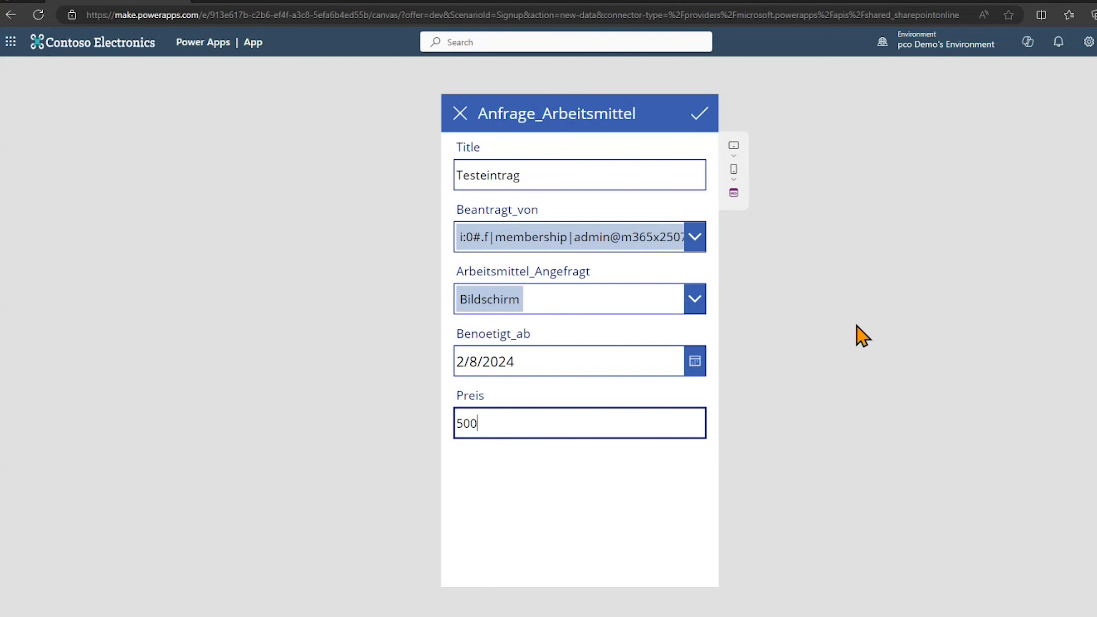
click(700, 114)
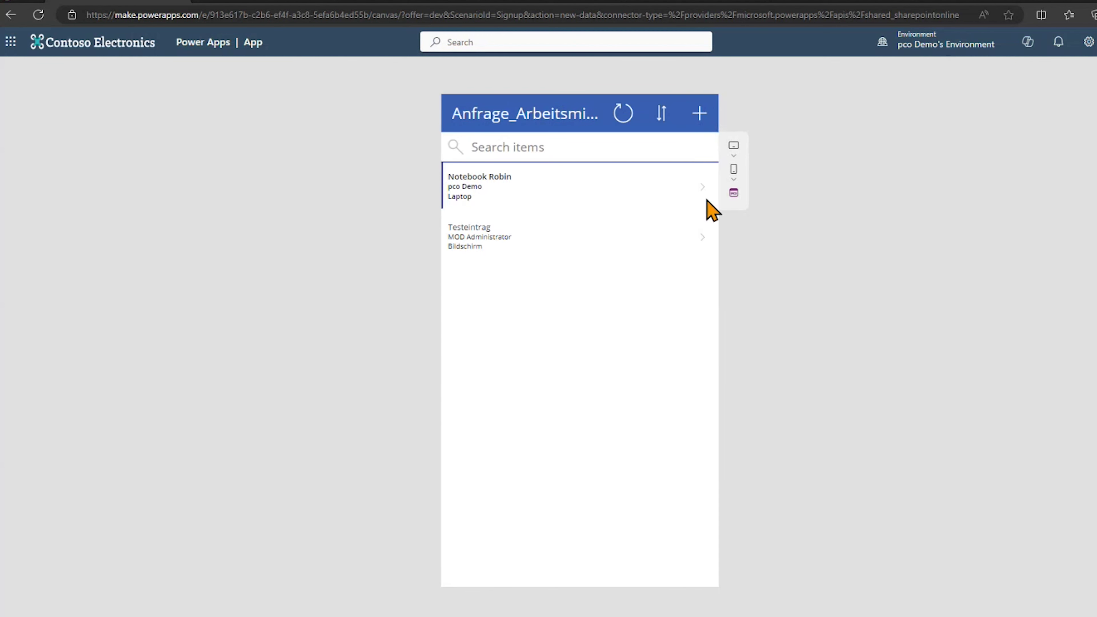
Switch to the Anfrage_Arbeitsmittel list in SharePoint and reload it to check for the Testeintrag entry
click(397, 4)
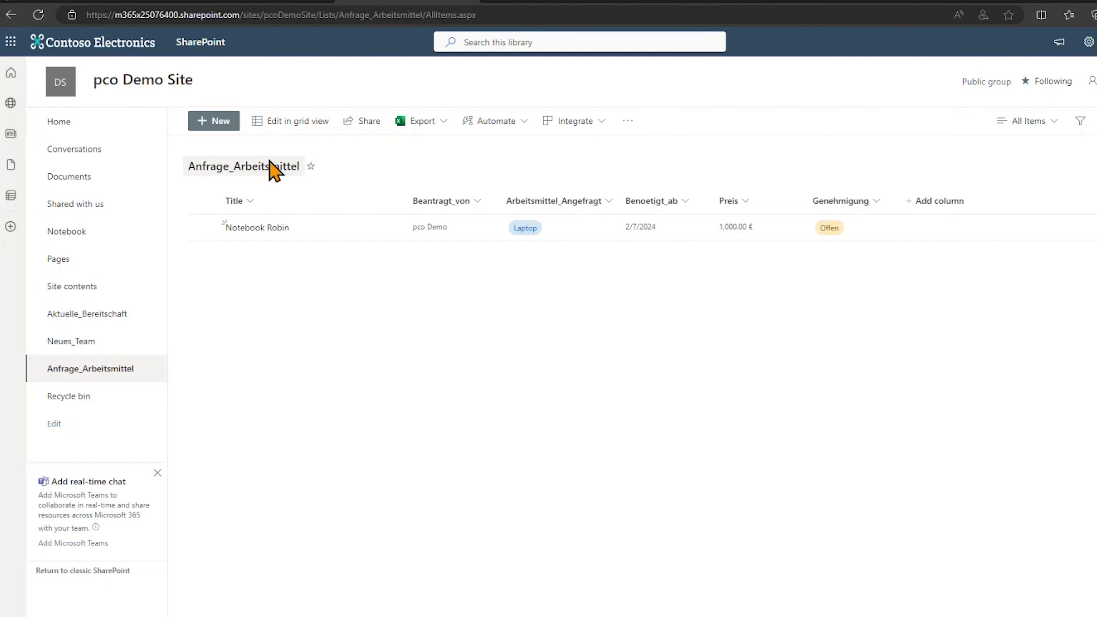
click(40, 15)
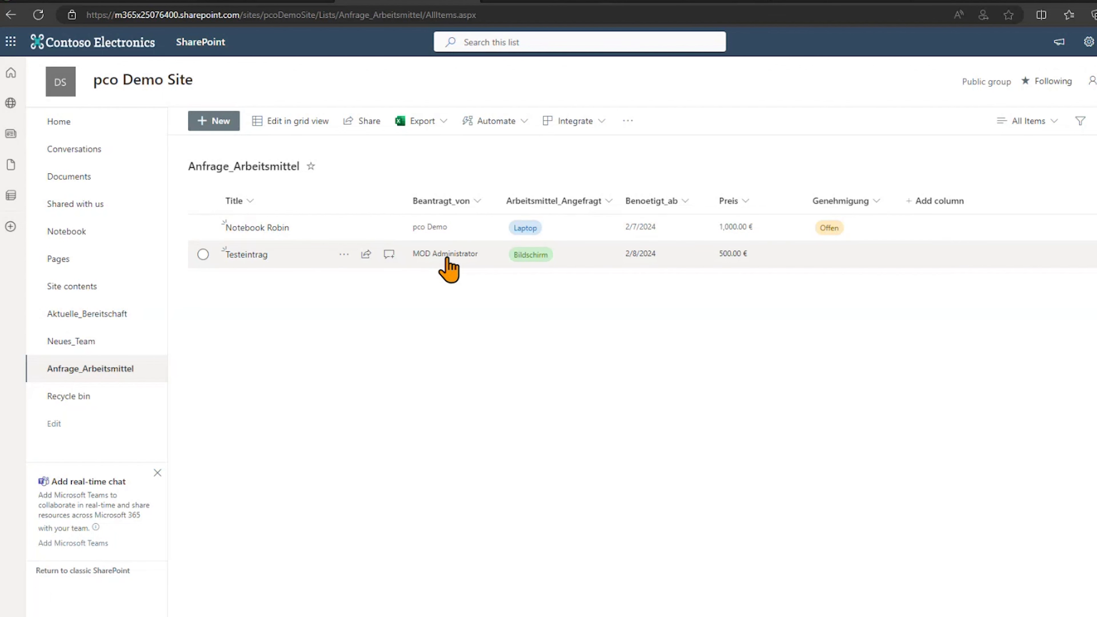
mouse_move(447, 262)
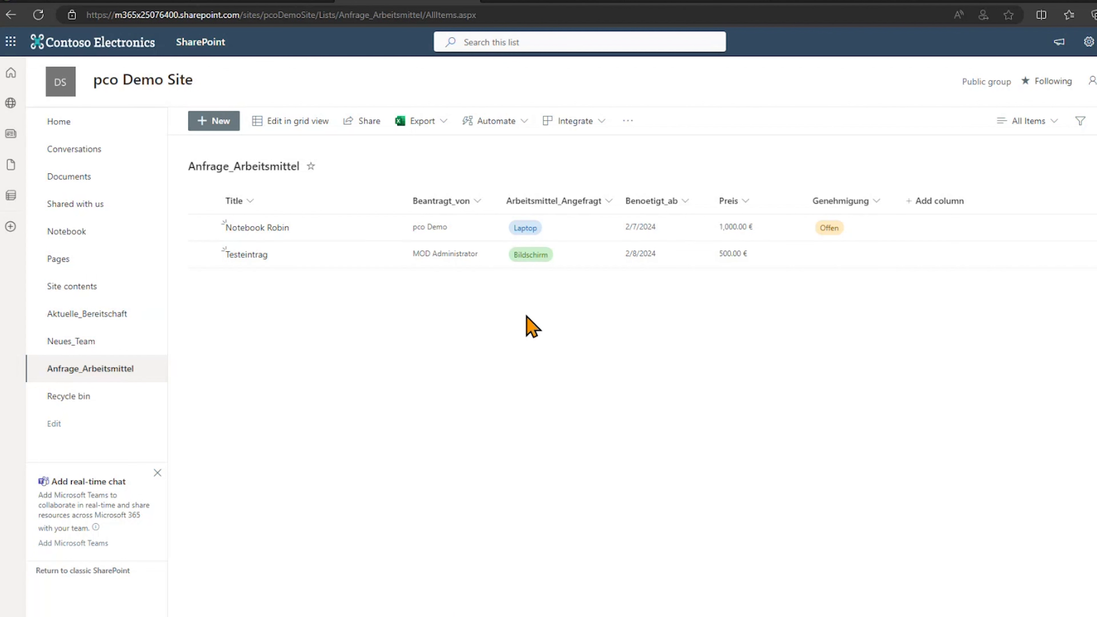
Switch to Power Automate, leave the DEMO Rechnungseingang KI flow without saving, and open the PCO DEMO Genehmigung flow for editing
click(223, 3)
scroll(177, 268, up, 5)
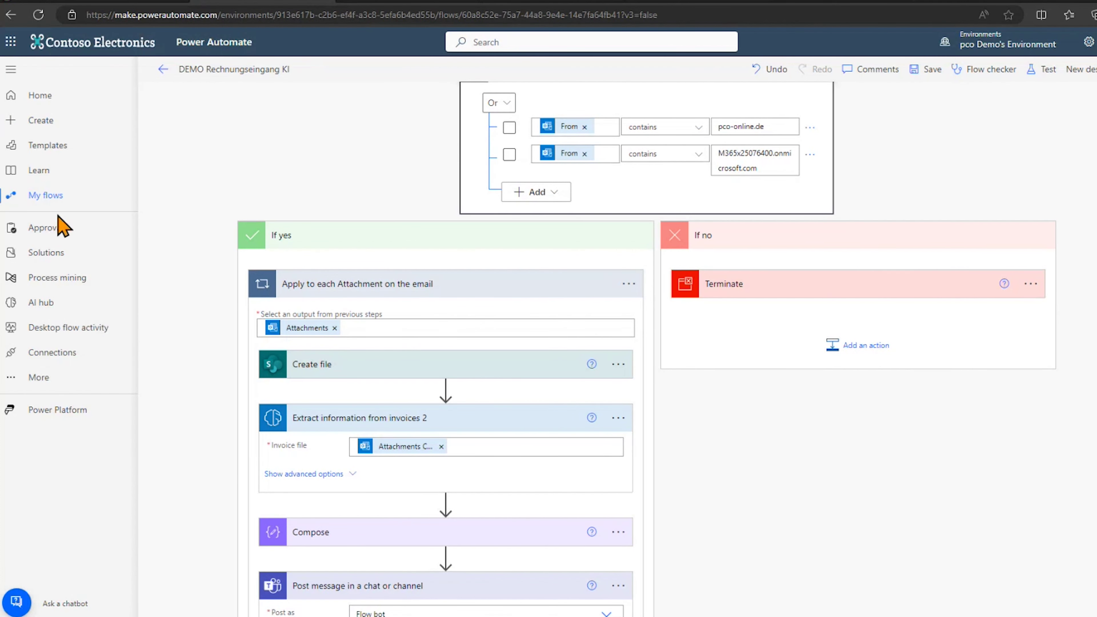
click(56, 206)
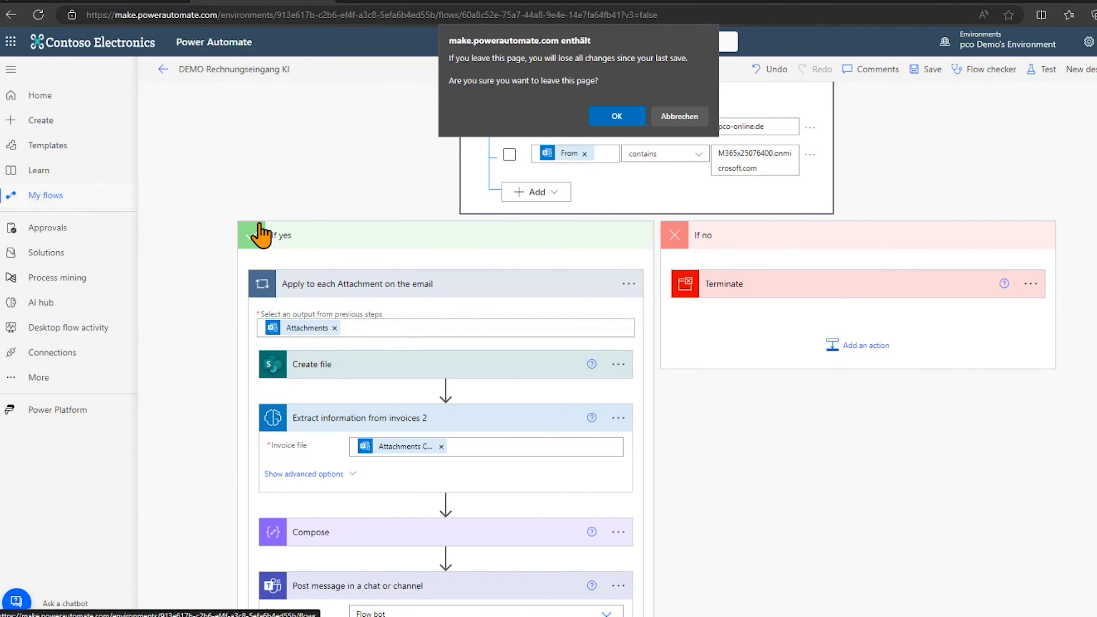
click(626, 115)
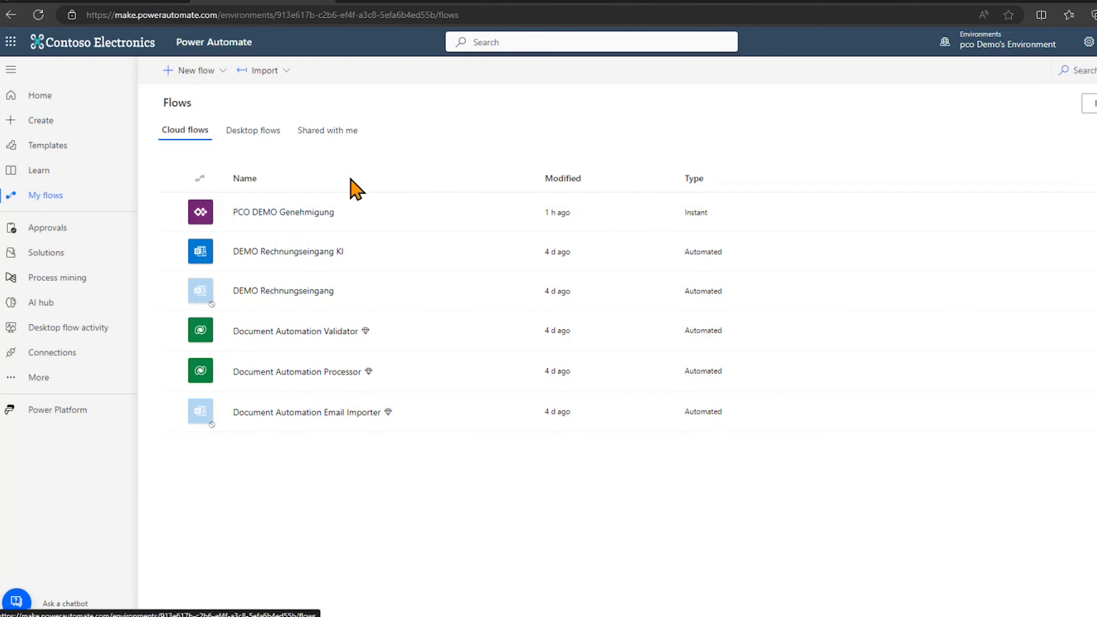
click(297, 228)
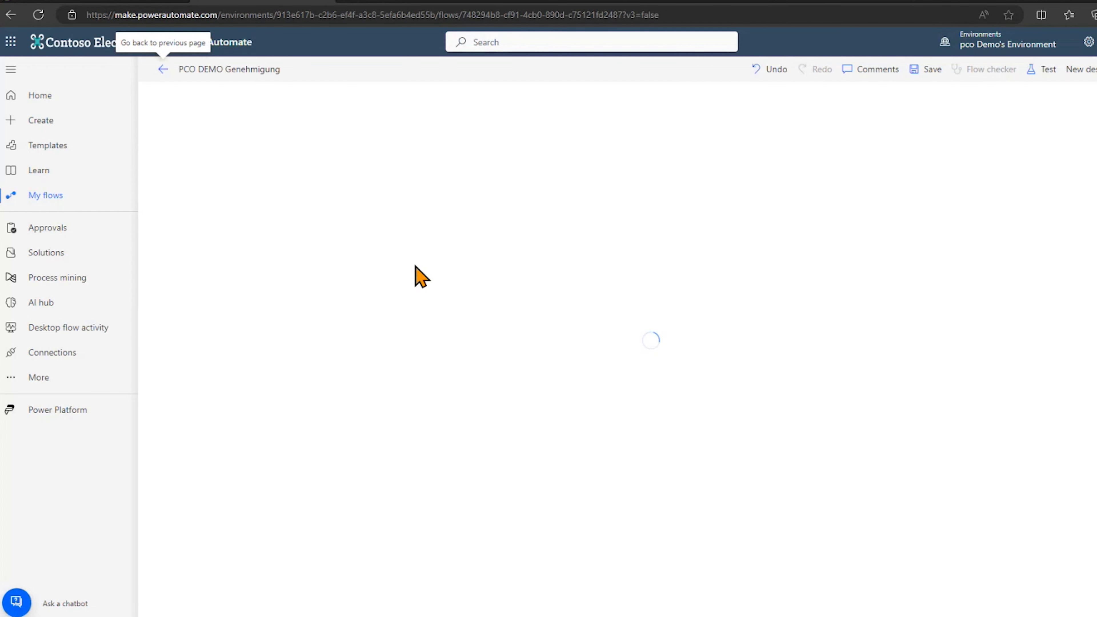
Expand the PowerApps (V2) trigger, Get manager (V2) and Start and wait for an approval actions to examine their inputs
click(592, 113)
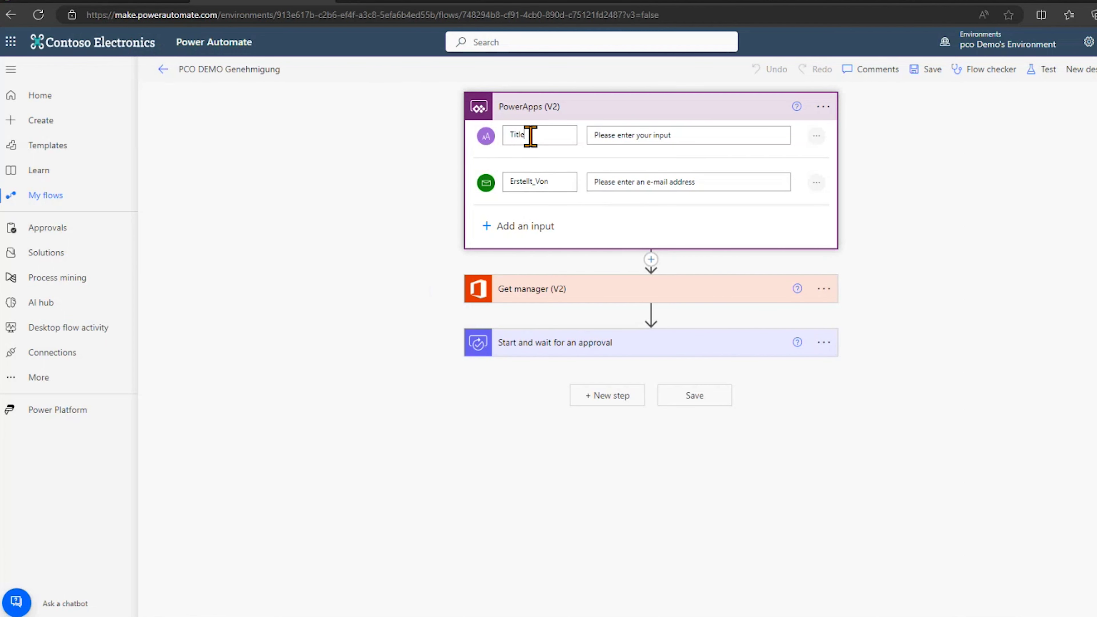
click(569, 293)
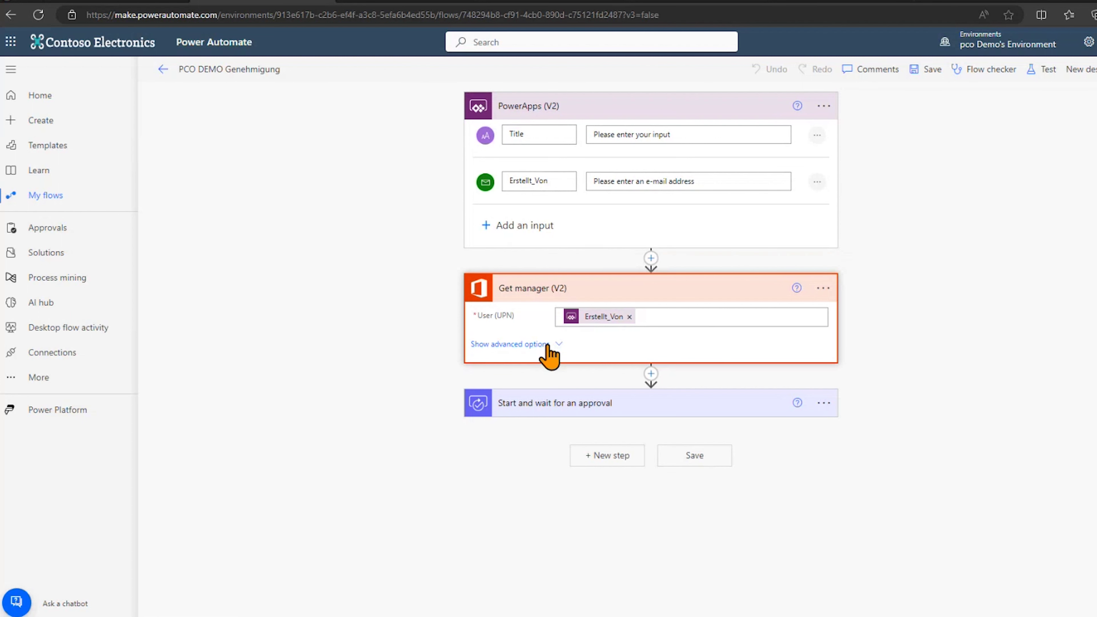
click(543, 405)
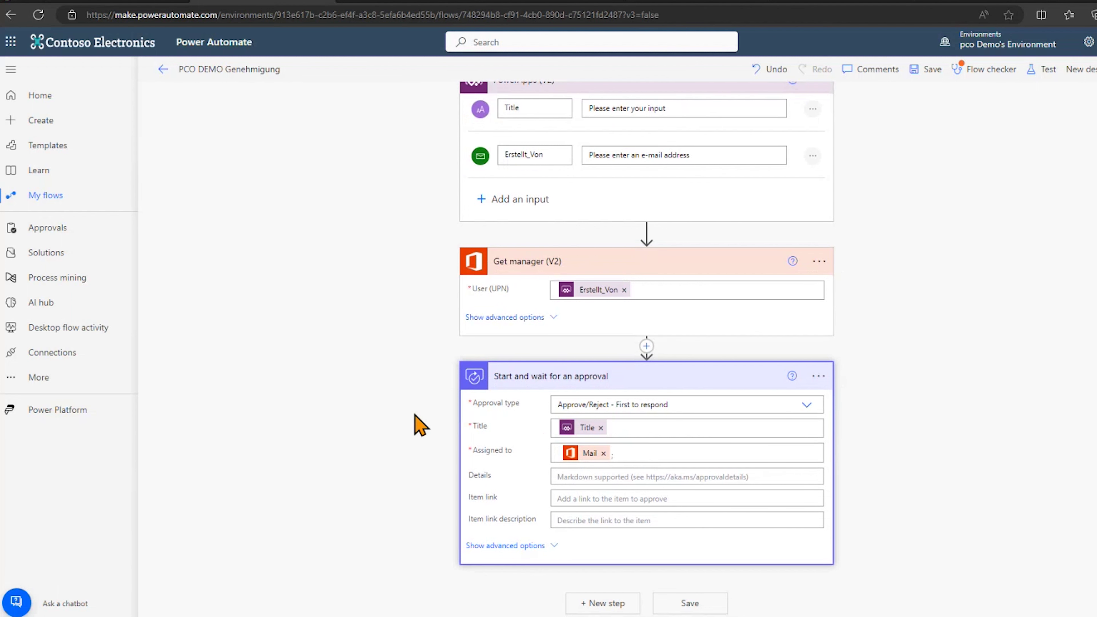
scroll(371, 185, up, 1)
Switch back to the app in Power Apps and append a semicolon to the SubmitForm(EditForm1) OnSelect formula of EditScreen1's checkmark icon
click(196, 5)
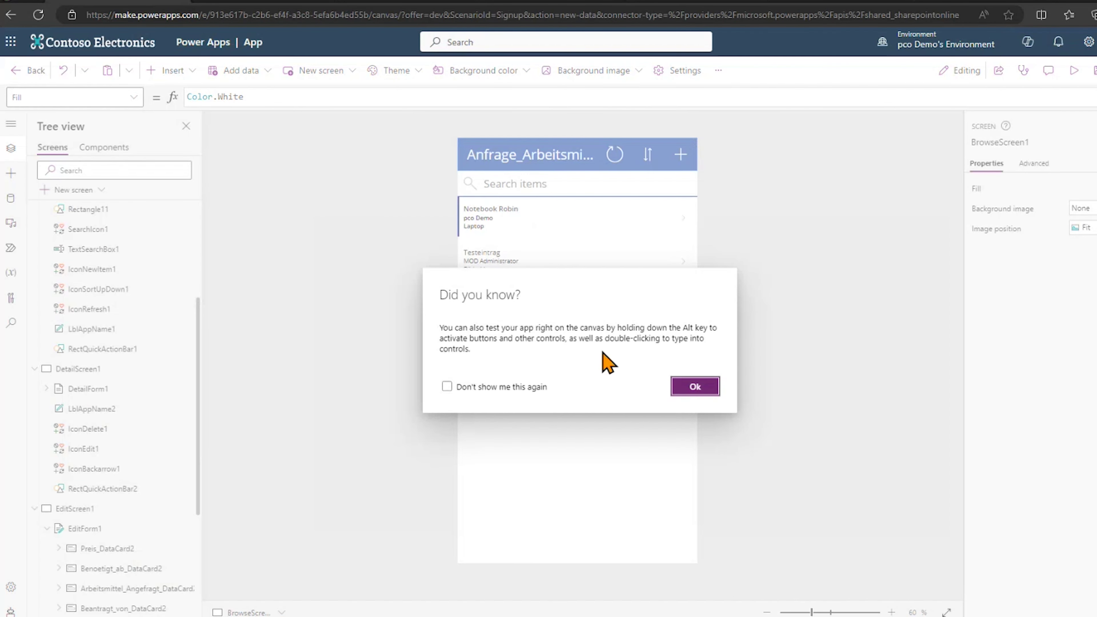
click(692, 387)
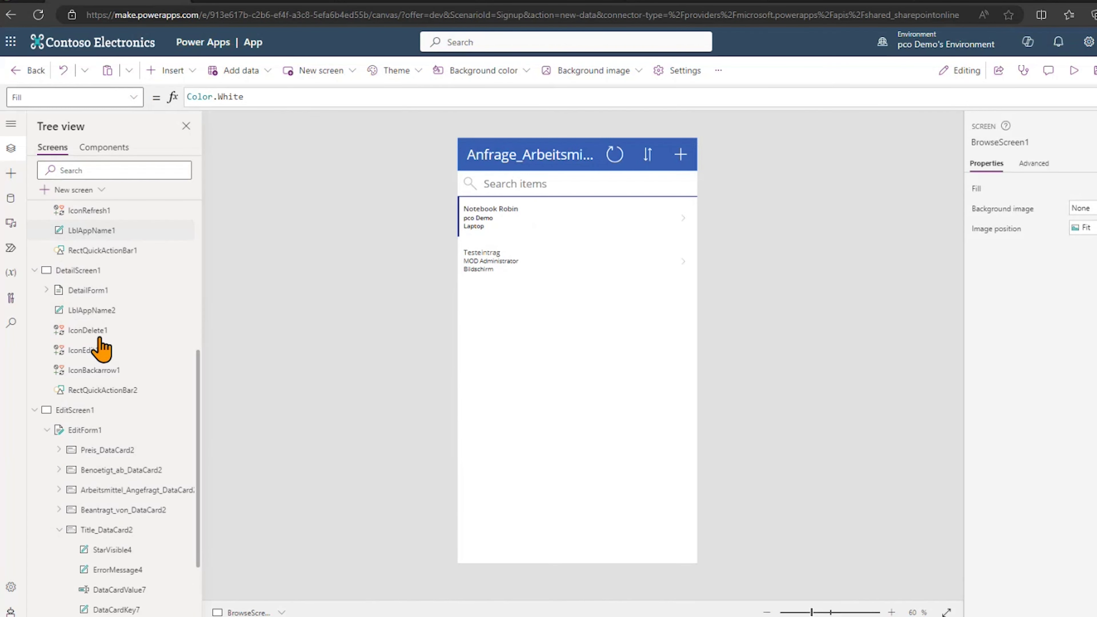
scroll(100, 348, down, 2)
click(76, 345)
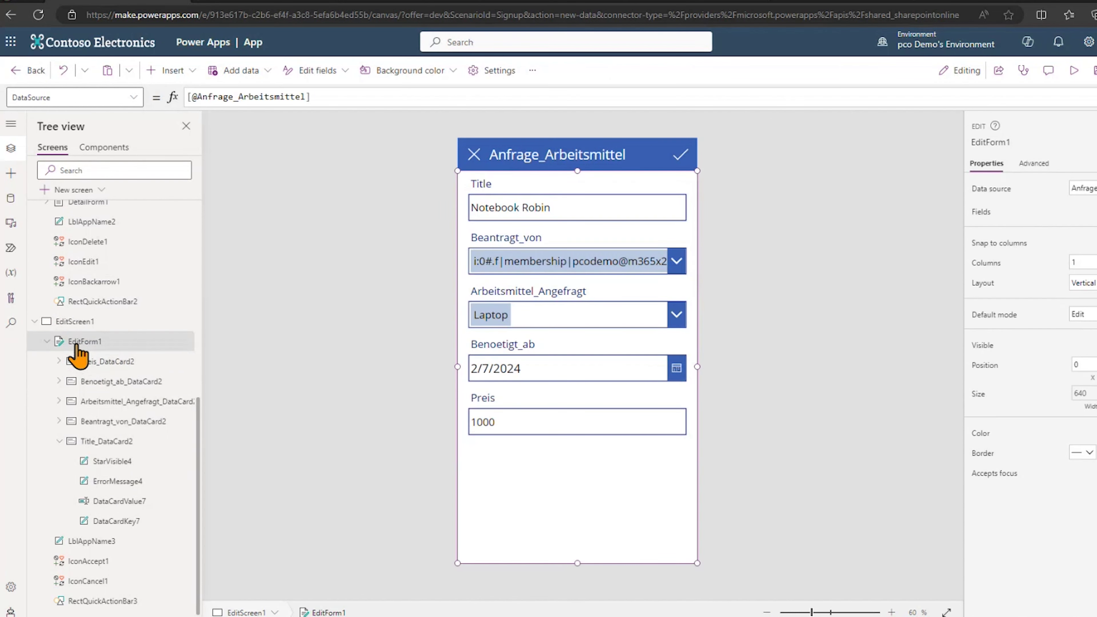
click(681, 156)
click(330, 96)
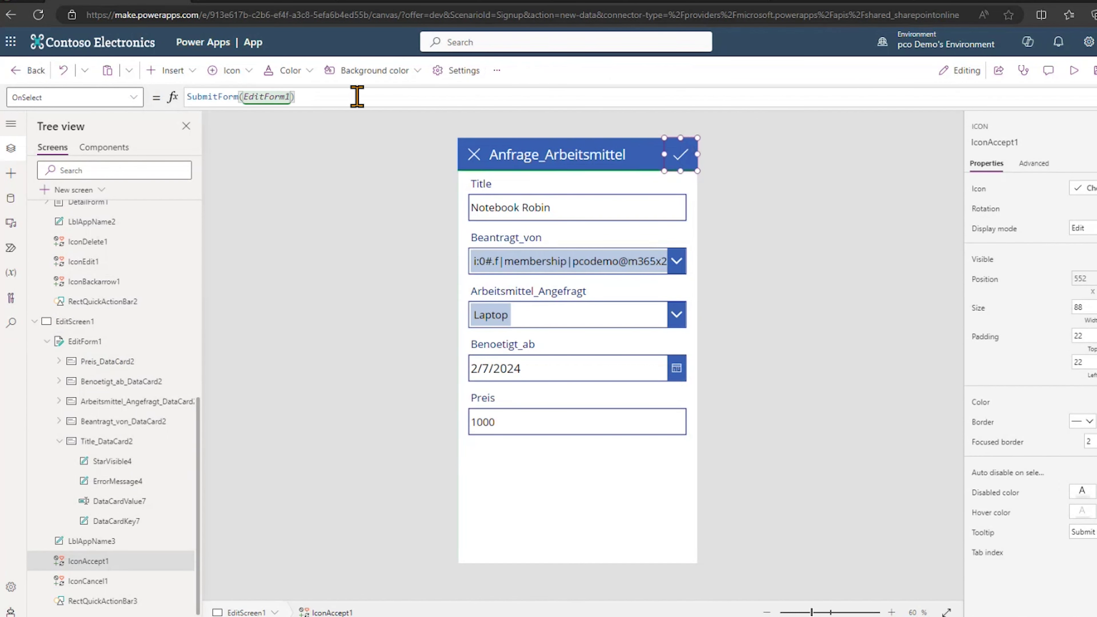
text(;)
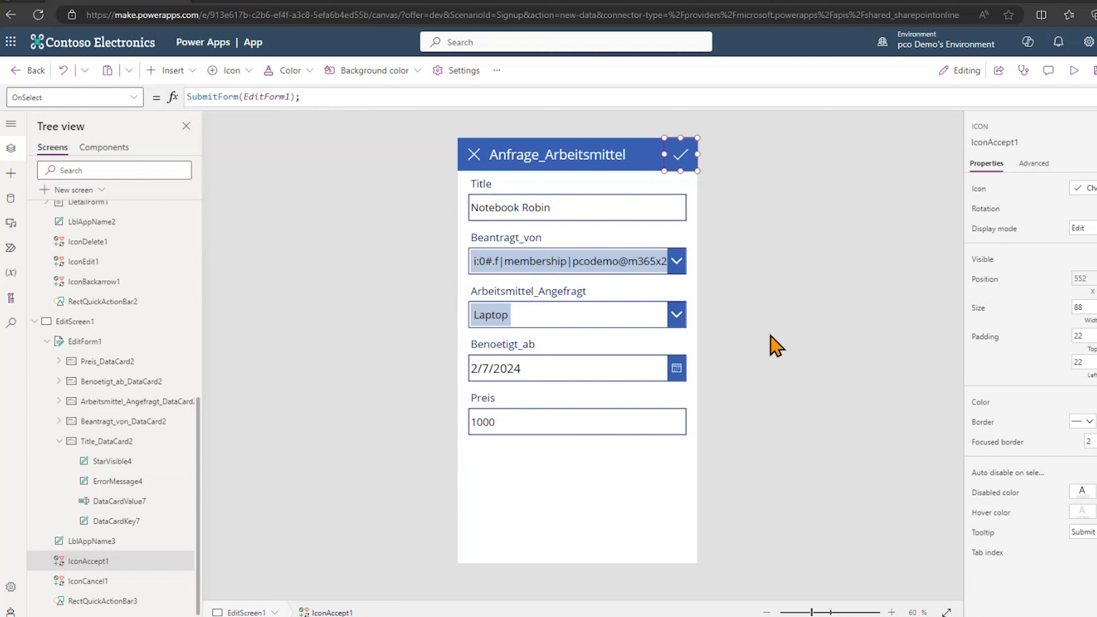
Add the existing PCO DEMO Genehmigung instant flow from this environment to the app
click(343, 96)
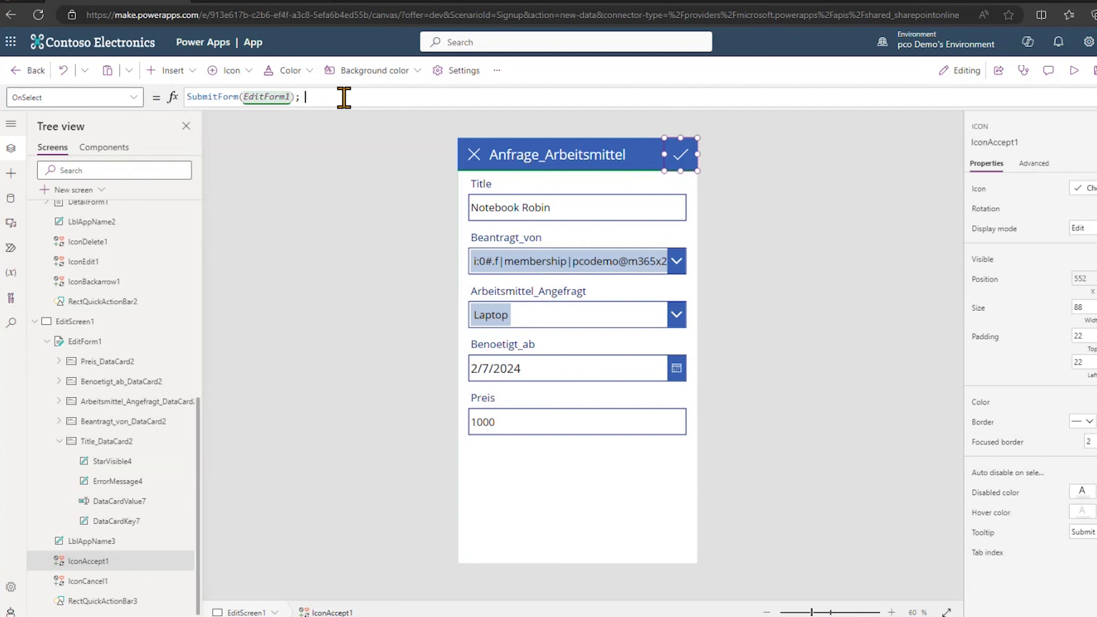
click(6, 258)
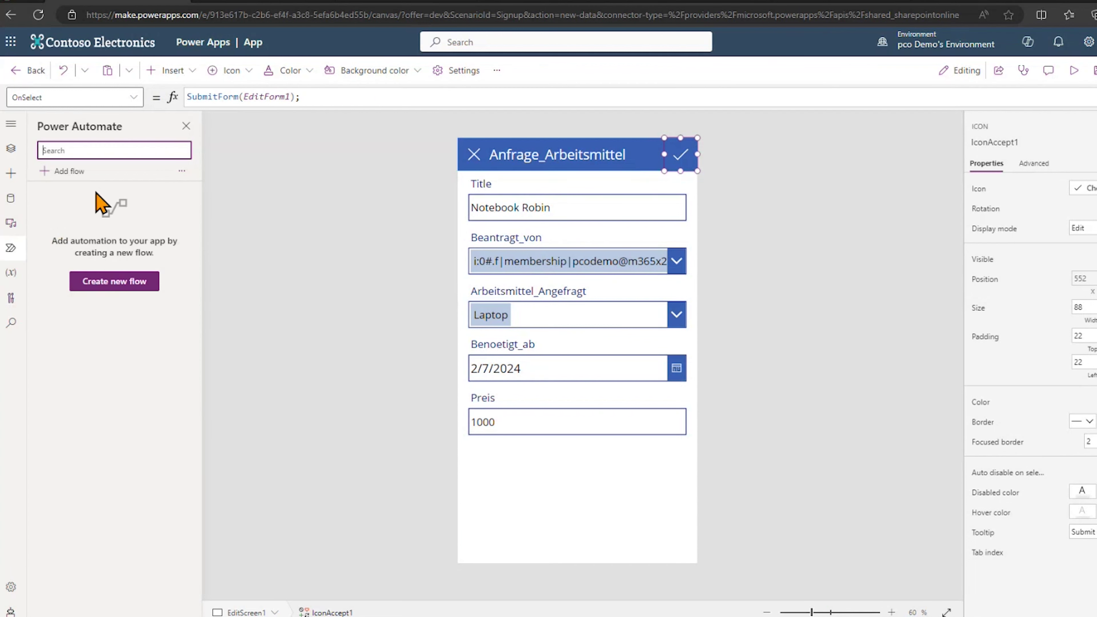
click(65, 171)
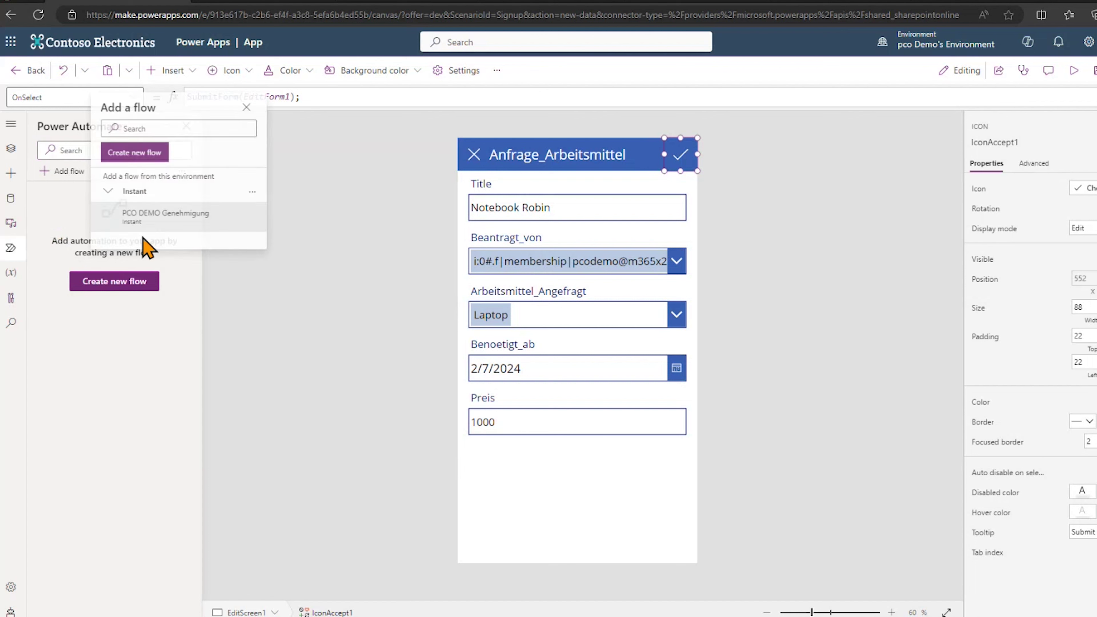
click(171, 216)
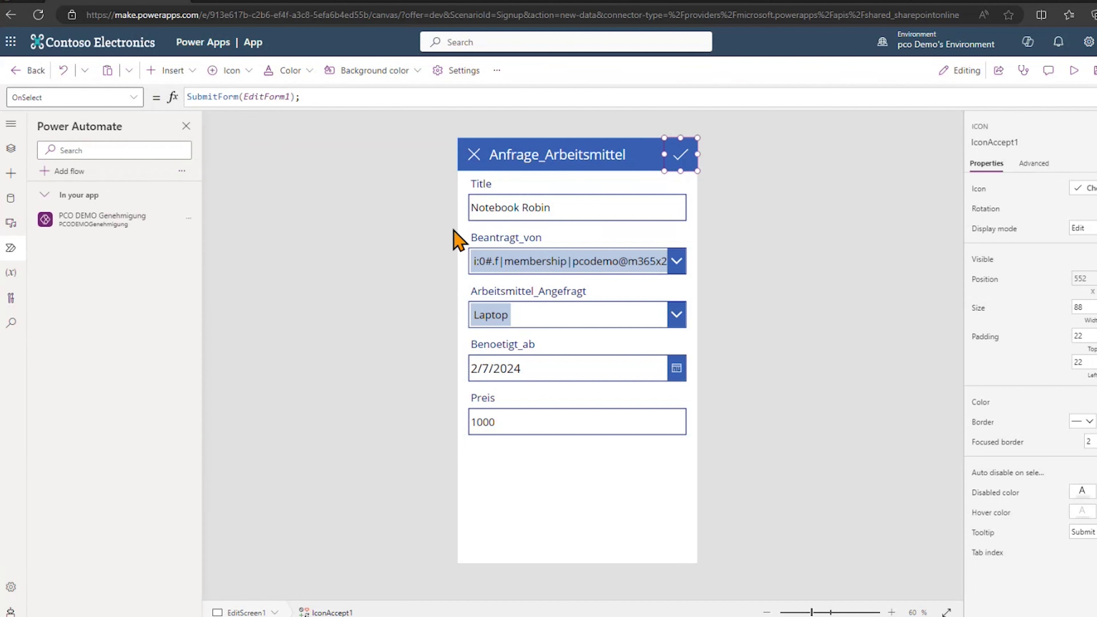
Extend the checkmark icon's OnSelect formula after SubmitForm(EditForm1); with the flow call PCODEMOGenehmigung.Run( up to its opening parenthesis
click(11, 152)
click(404, 98)
text(pc)
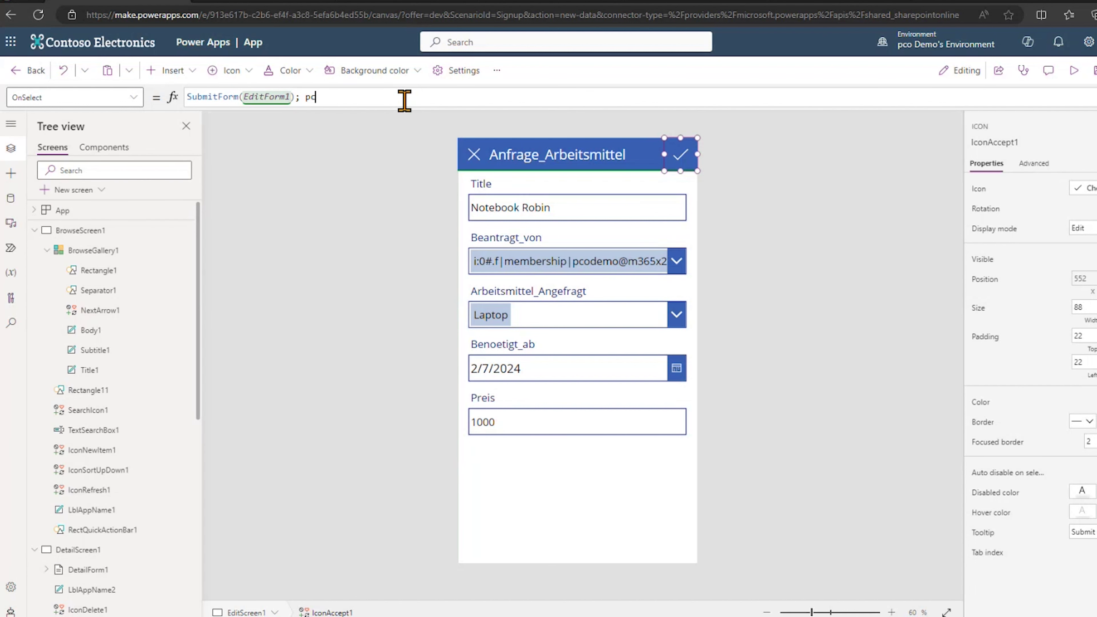
text(o)
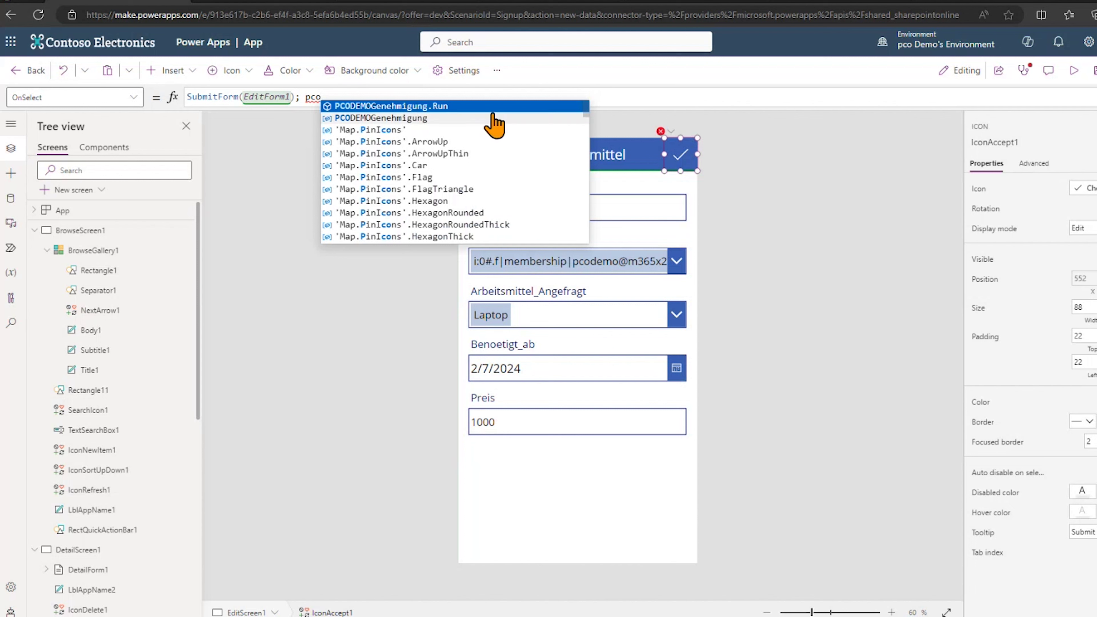
click(439, 108)
text(()
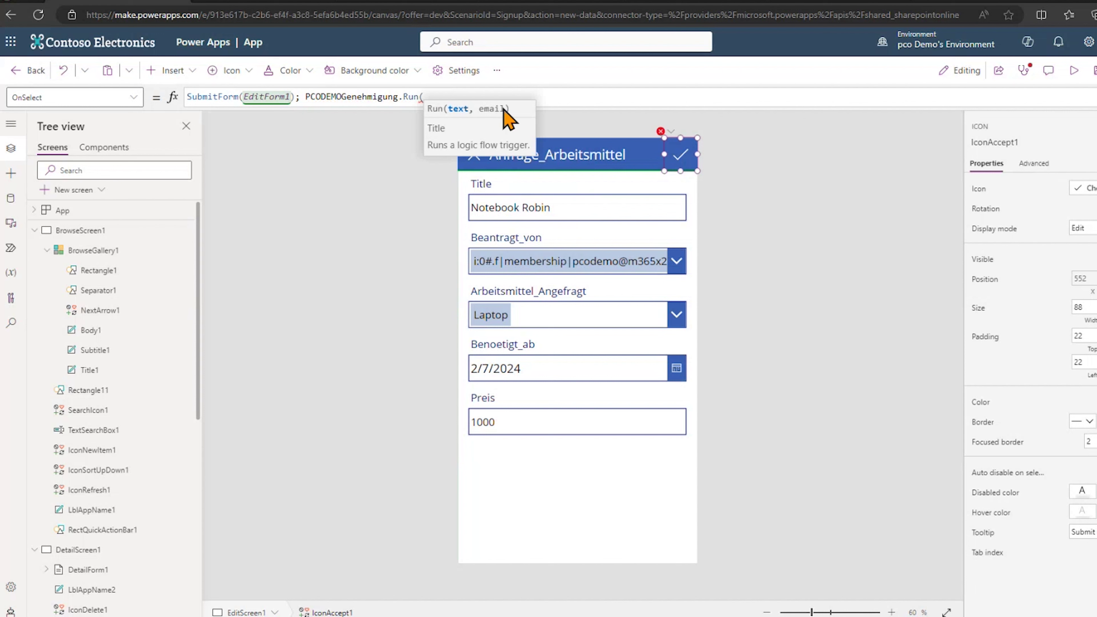
Review the PCO DEMO Genehmigung flow's inputs in Power Automate against the Power Apps formula and the Anfrage_Arbeitsmittel list in SharePoint
click(283, 5)
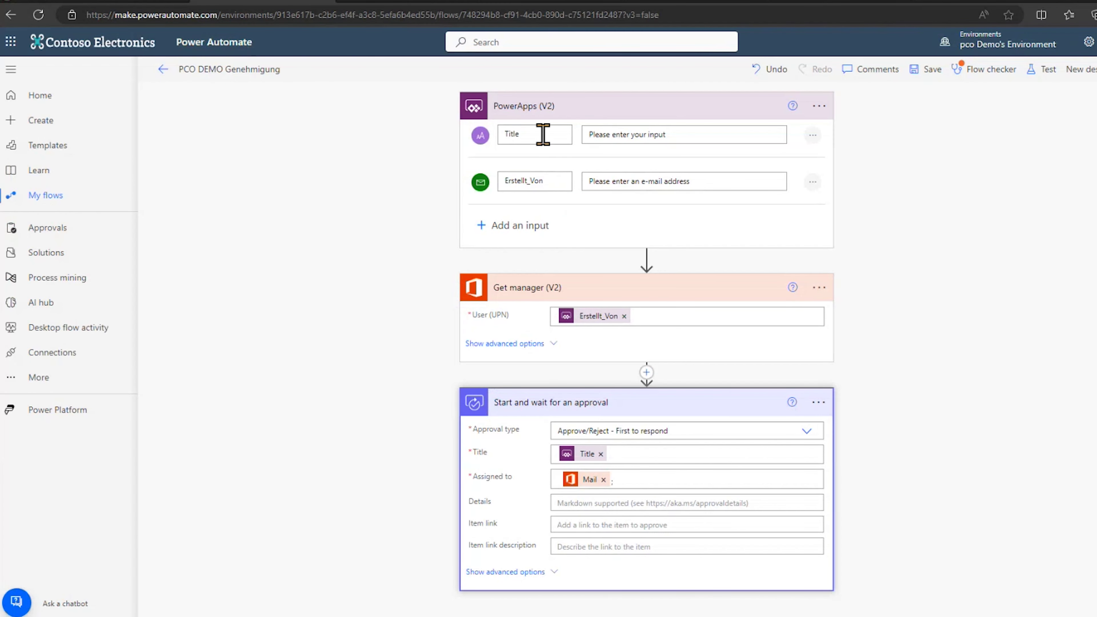
click(129, 5)
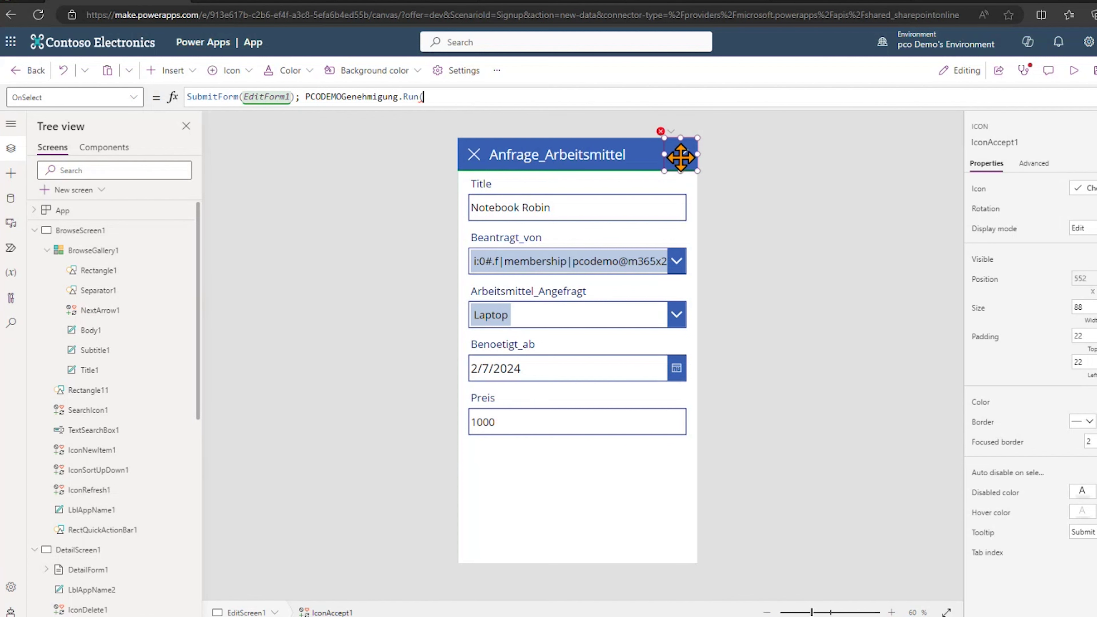
click(250, 5)
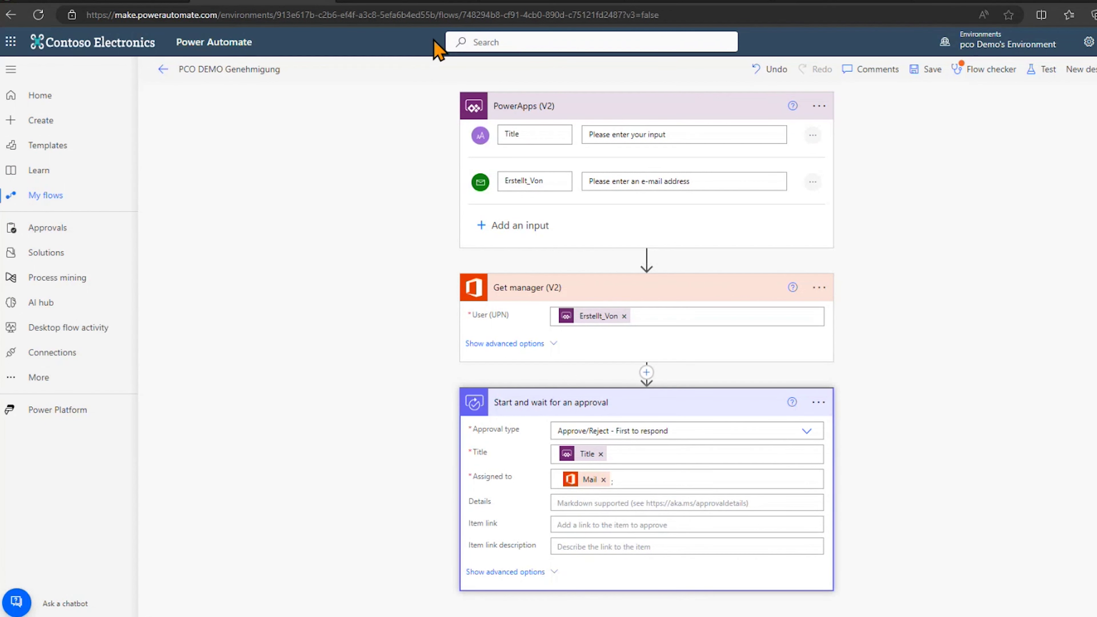
click(410, 3)
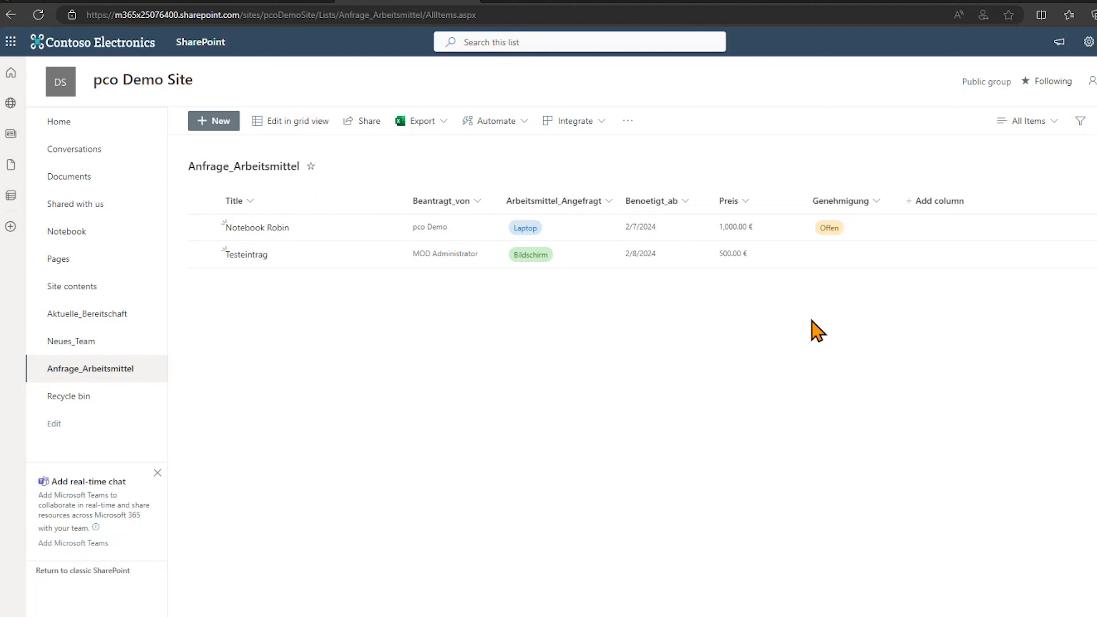
click(269, 5)
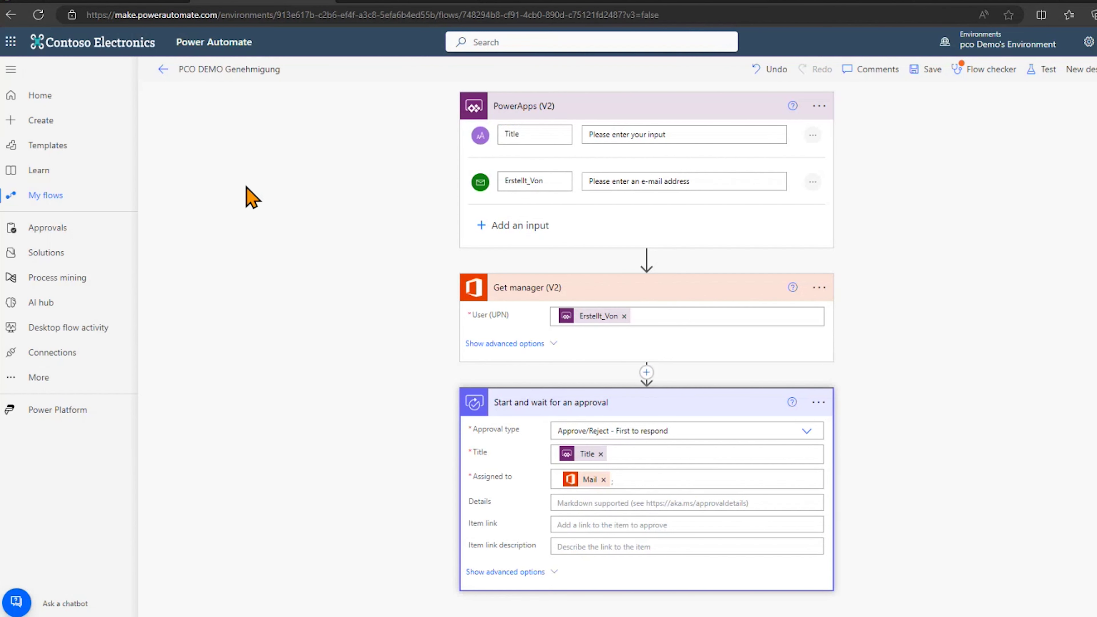